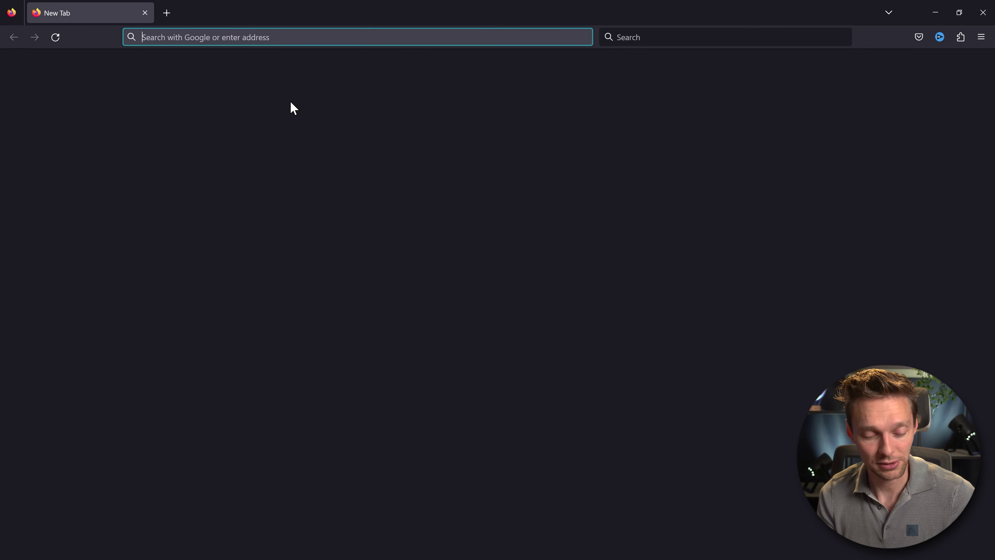
Load wpressdoctor.com/cookiepolicy to reach CookieYes's Free Cookie Policy Generator page.
text(wpressdoctor.co)
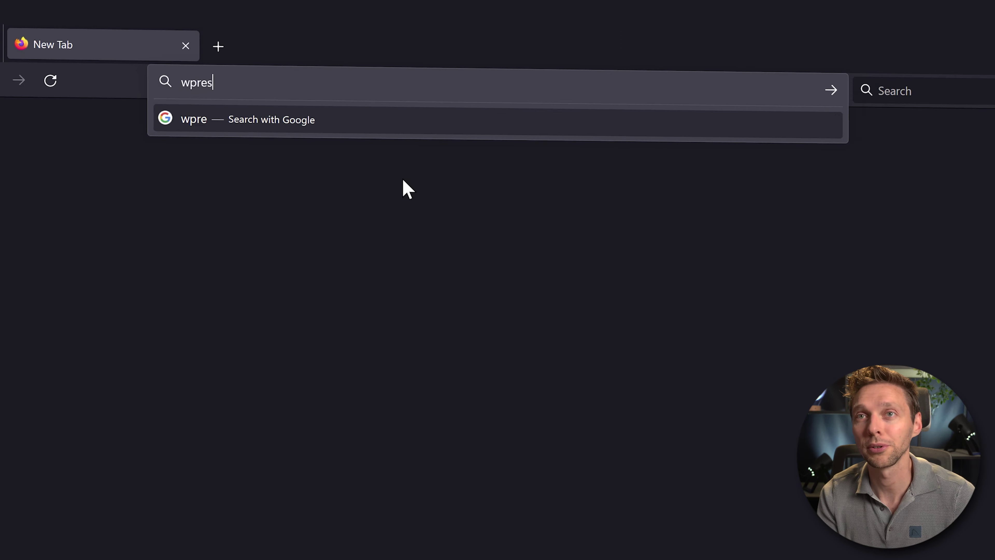
text(m/)
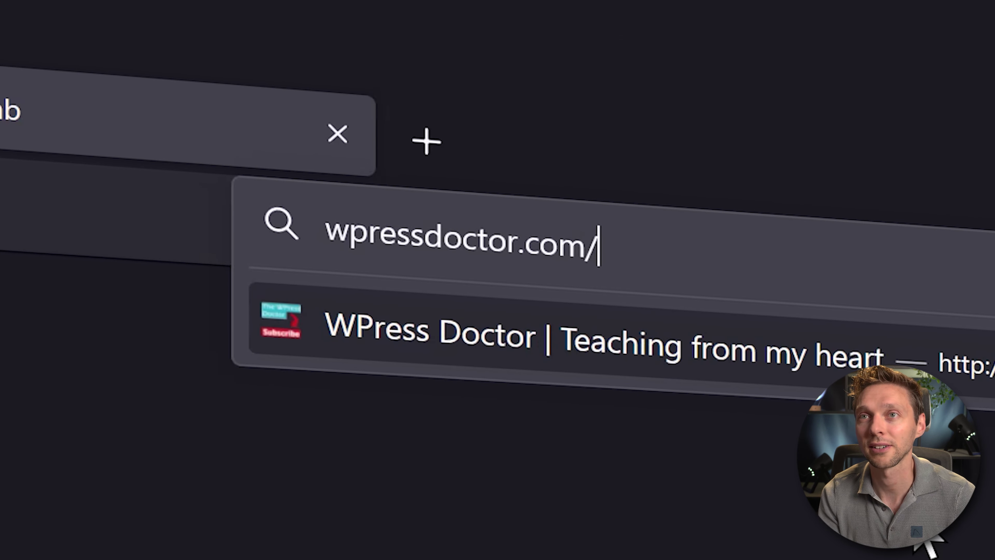
text(cookiepolicy)
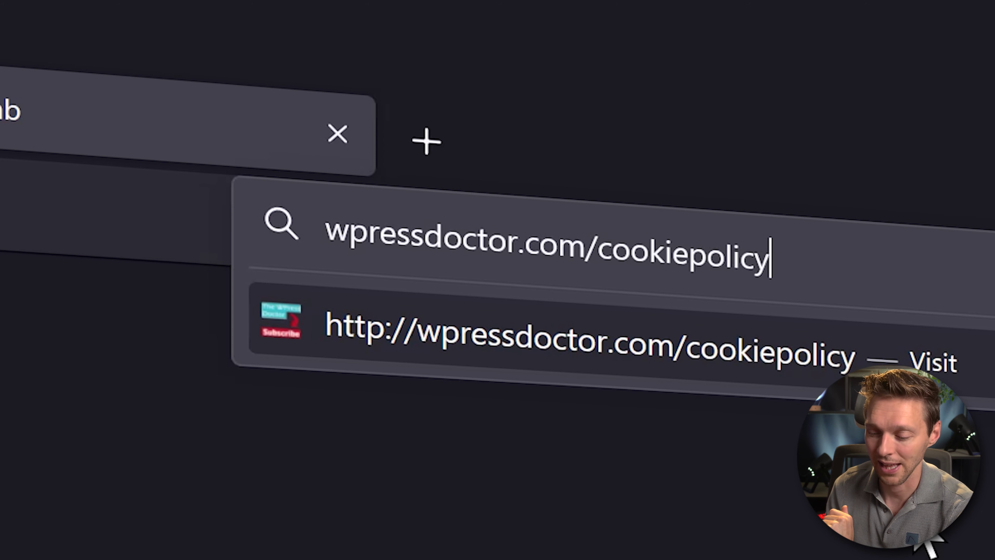
key(Return)
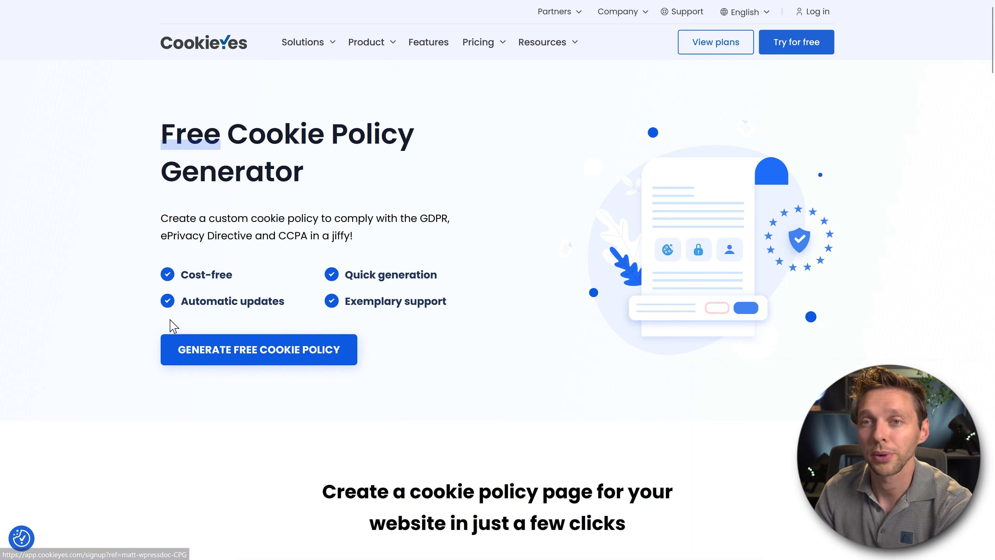
Sign up for a free CookieYes account for wpressdoc.com with an e-mail address, accepting the terms.
click(265, 363)
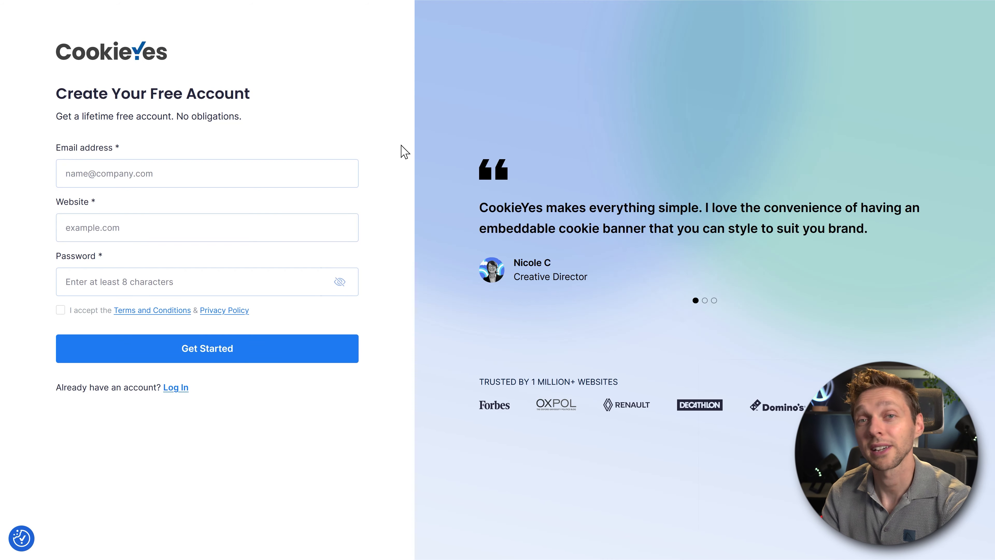
click(270, 172)
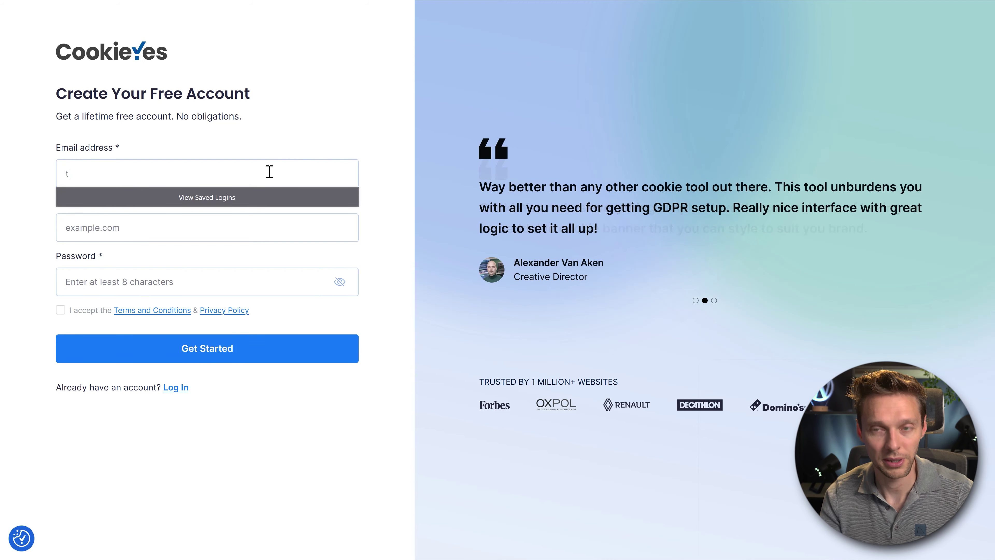
click(130, 221)
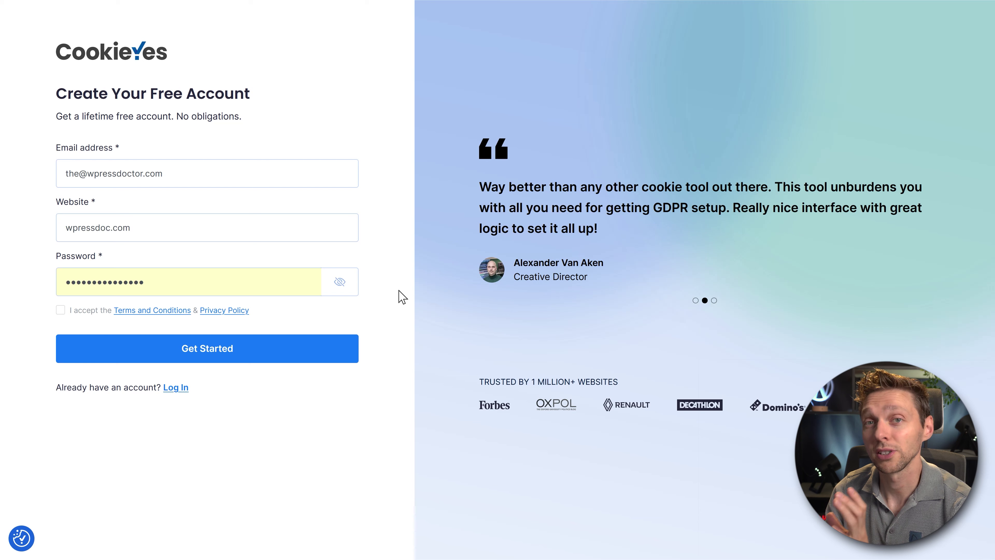
click(298, 340)
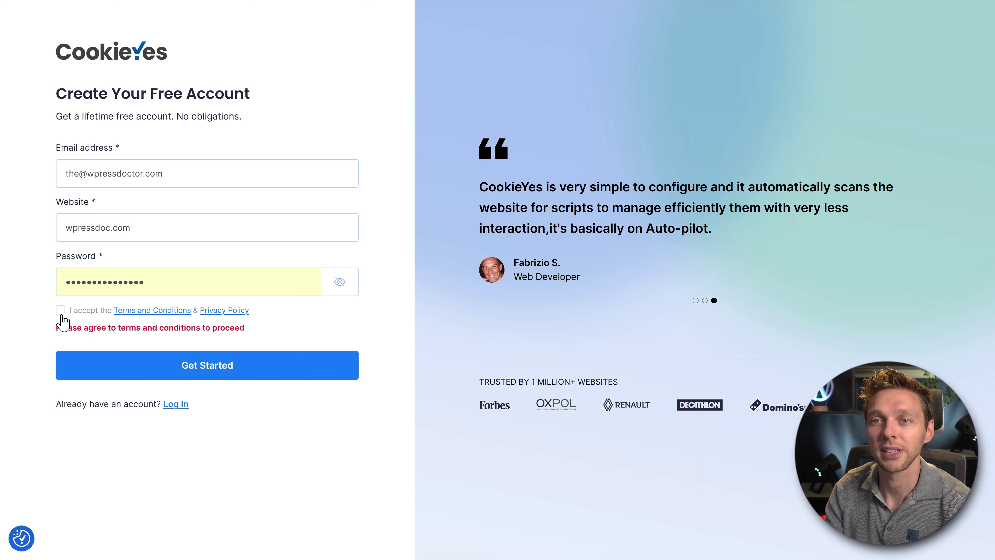
click(60, 310)
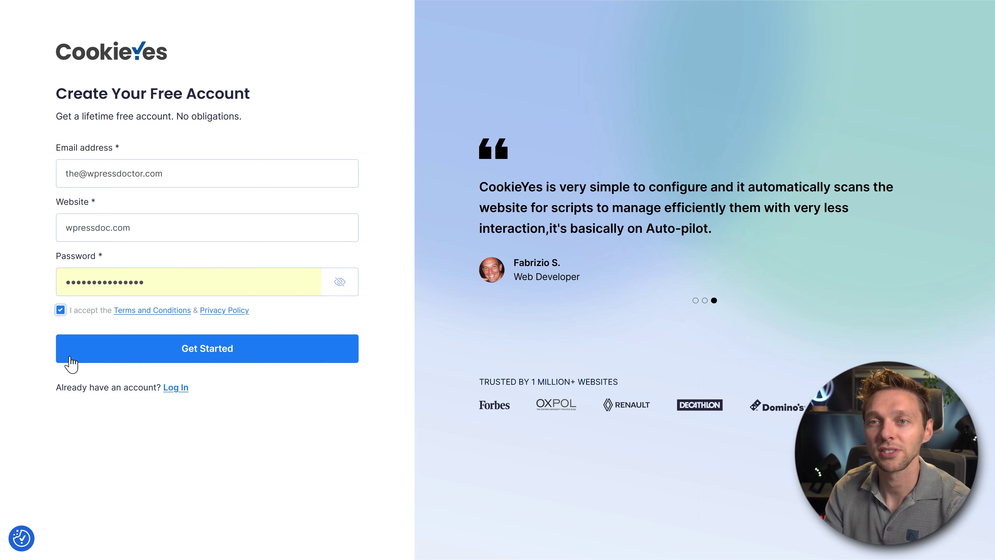
click(220, 354)
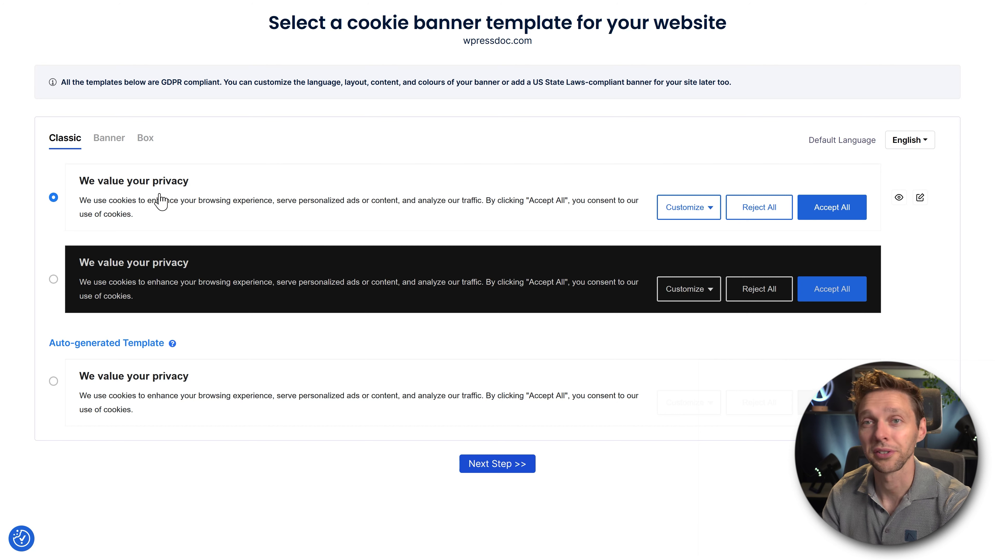
Choose the first light Classic banner template after comparing the Banner and Box layouts.
click(116, 393)
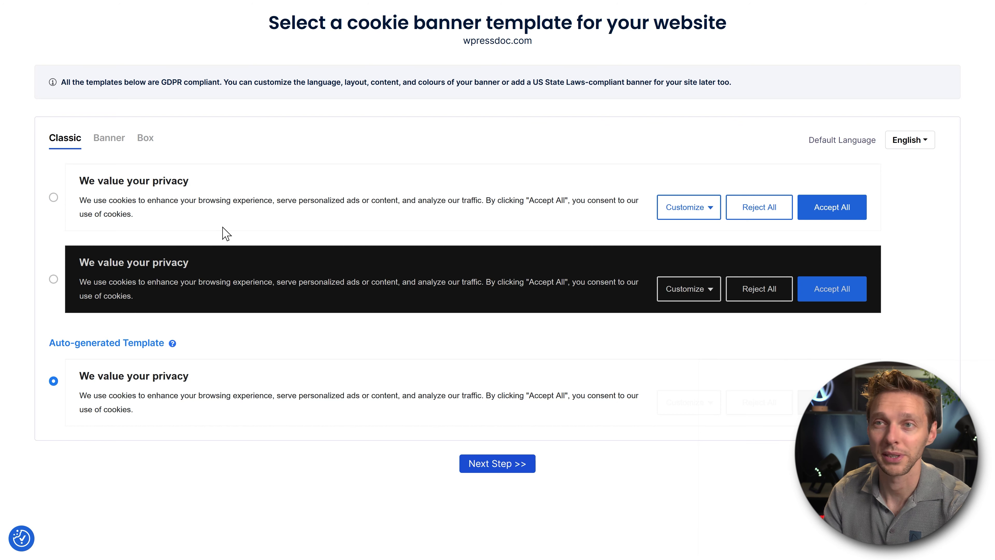
click(159, 215)
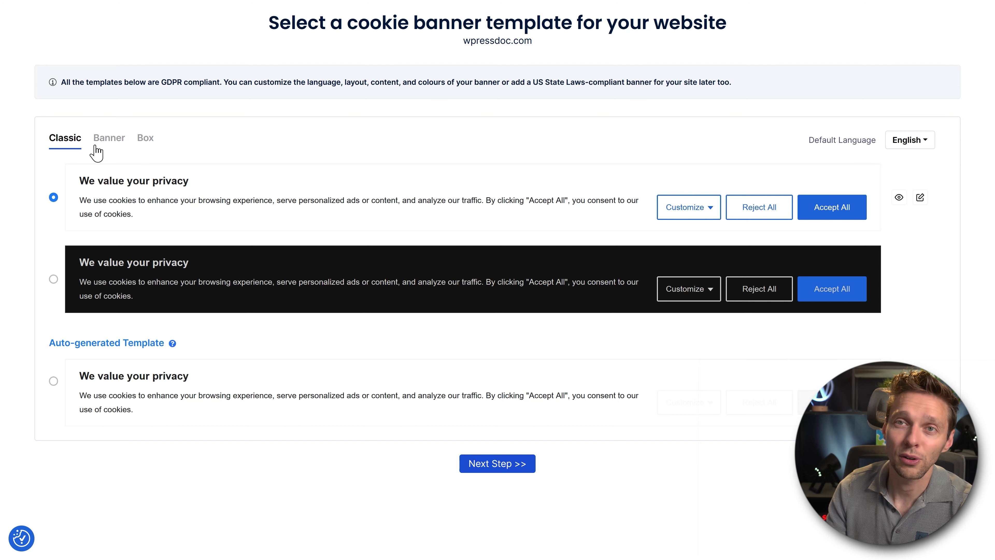
click(111, 149)
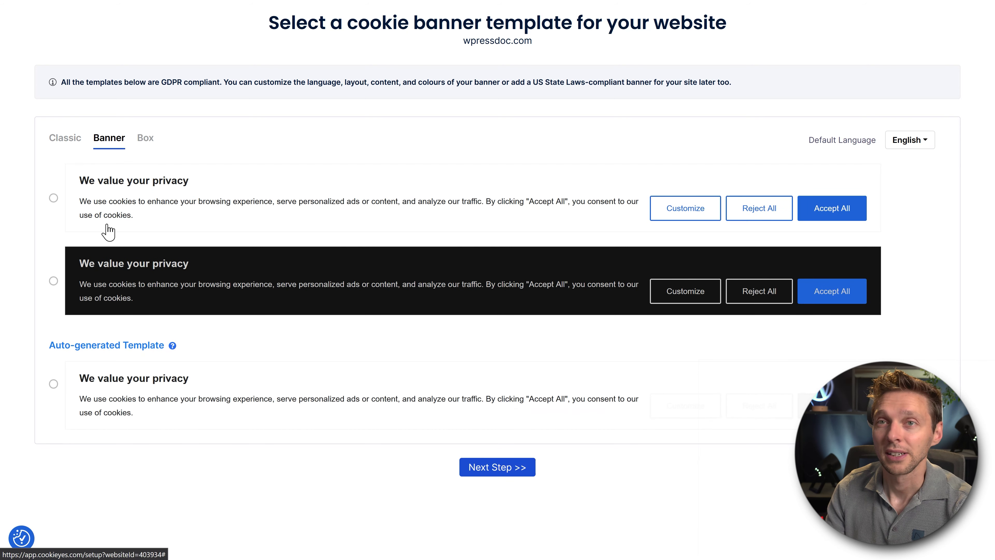
click(148, 148)
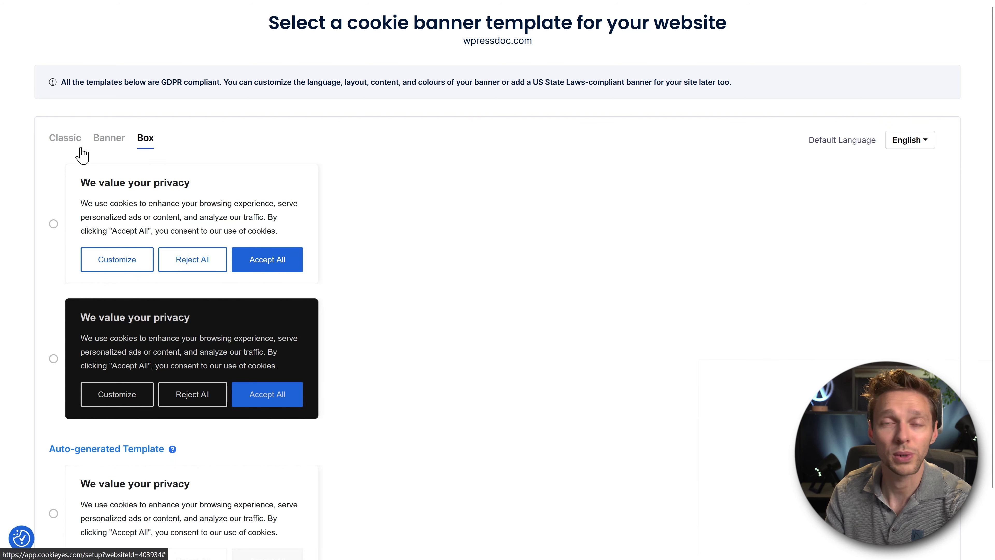
click(108, 140)
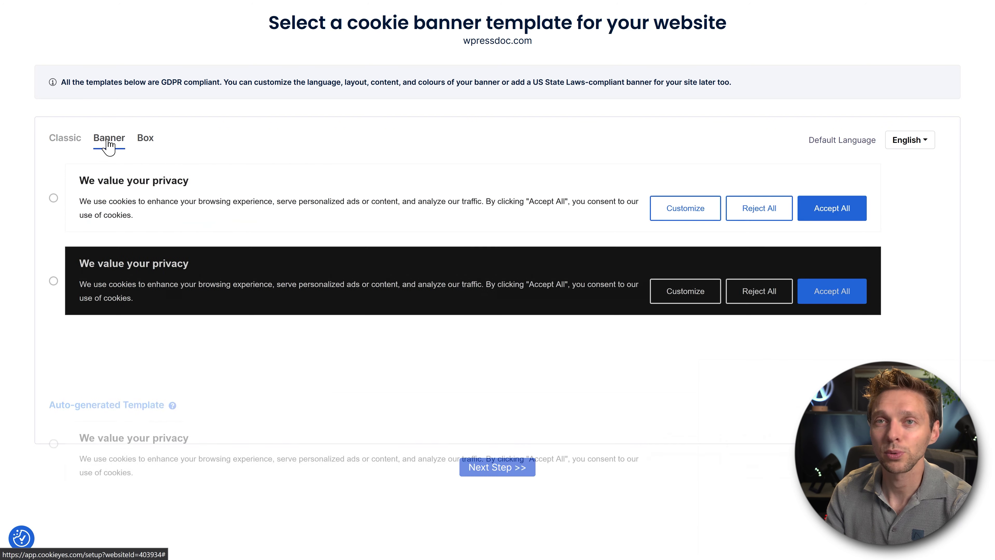
click(59, 141)
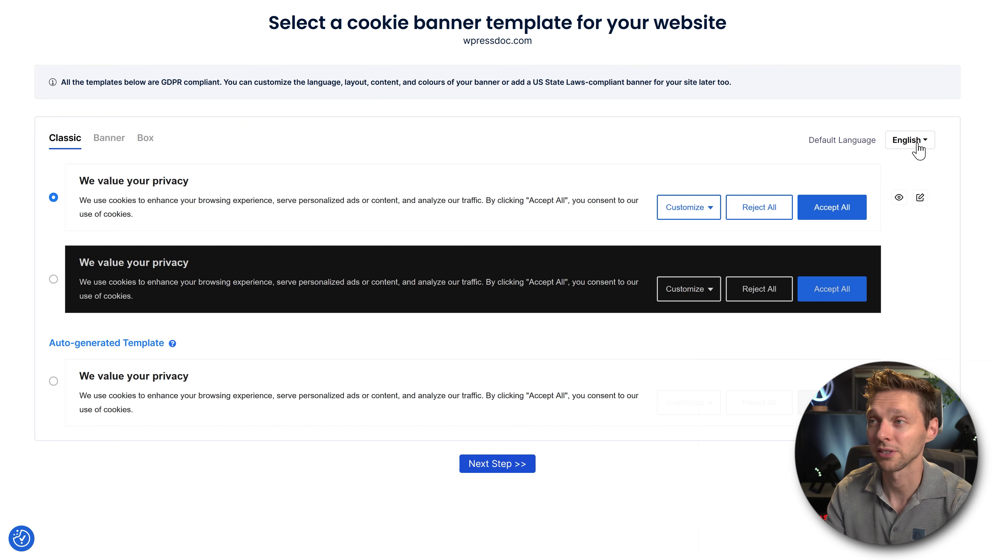
click(503, 468)
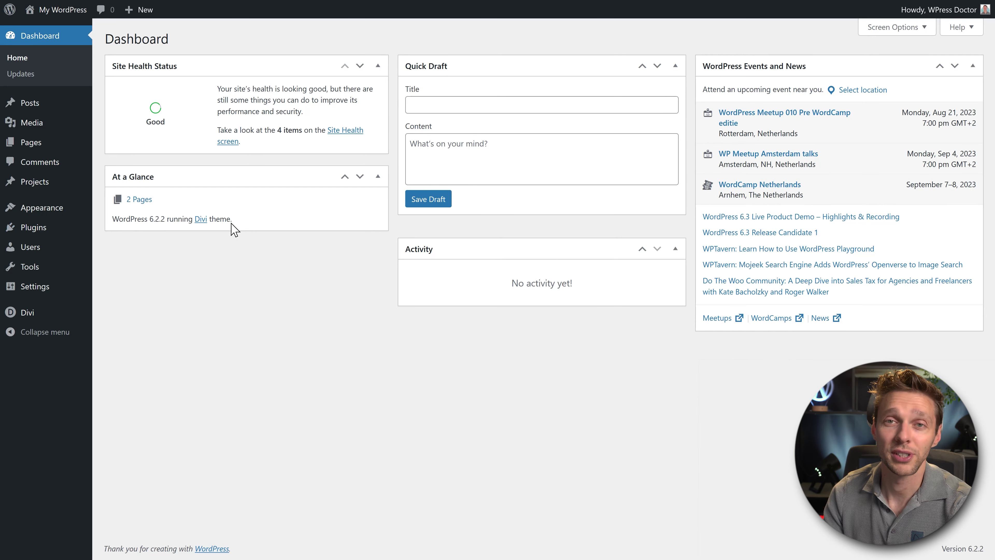
Install and activate the CookieYes plugin found by searching 'cookieyes', then open its settings.
mouse_move(35, 223)
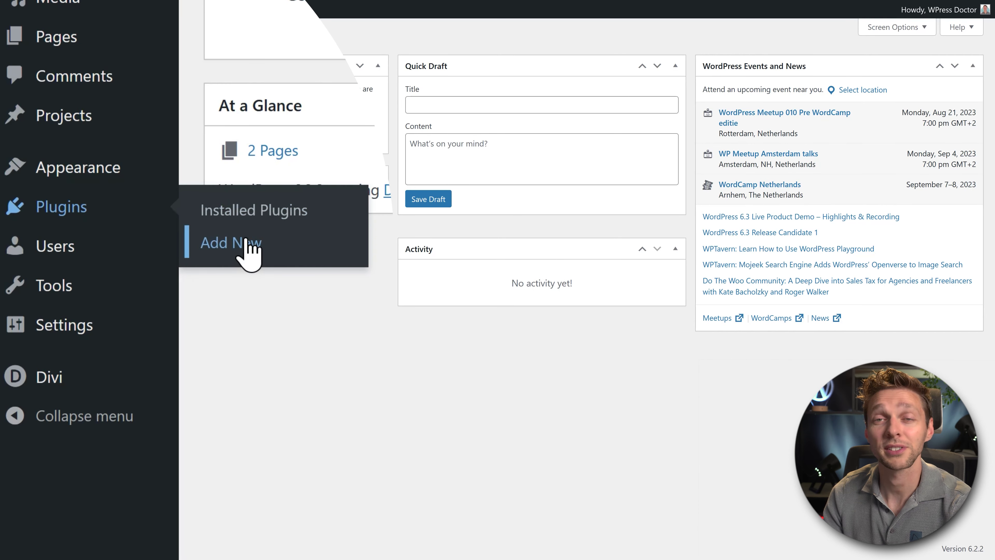
click(246, 243)
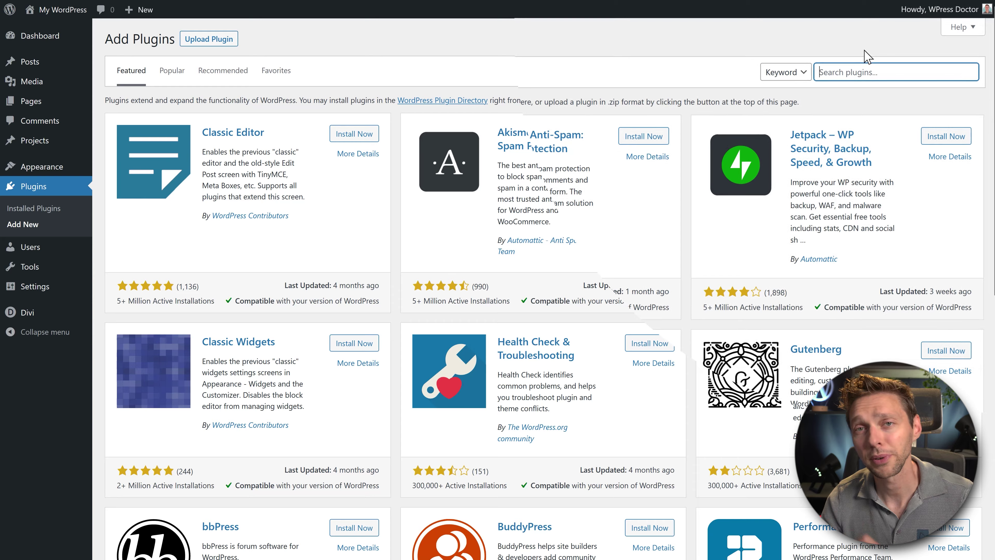
text(cookieyes)
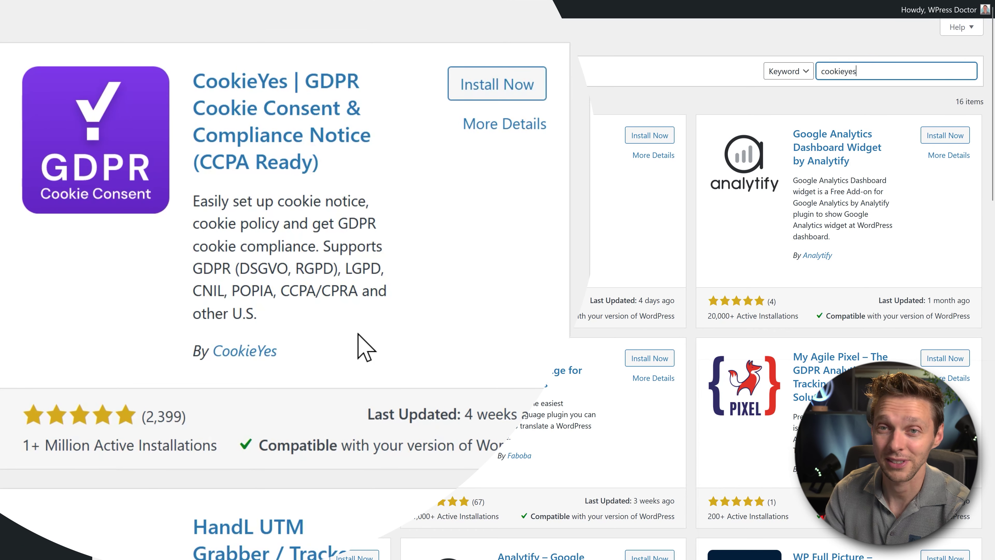
click(497, 83)
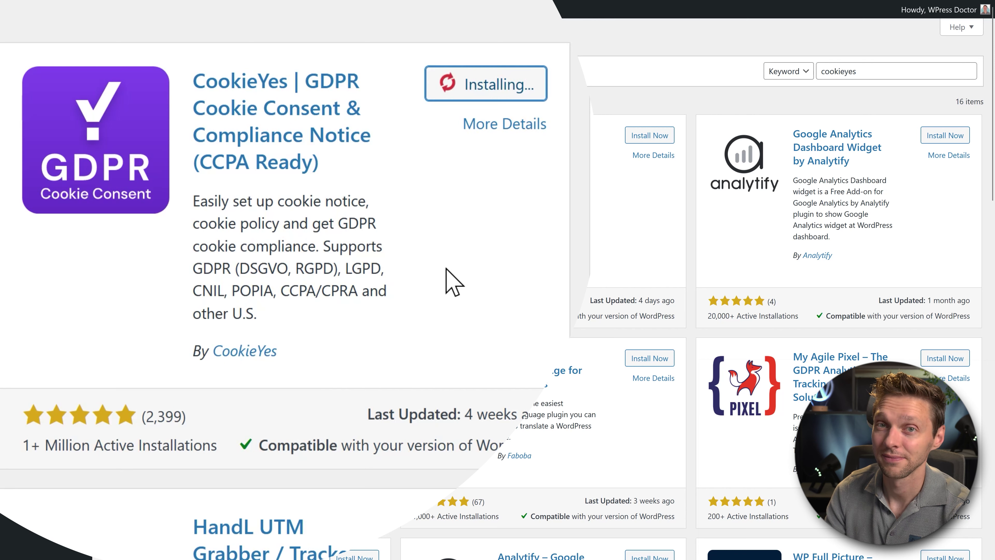
click(492, 89)
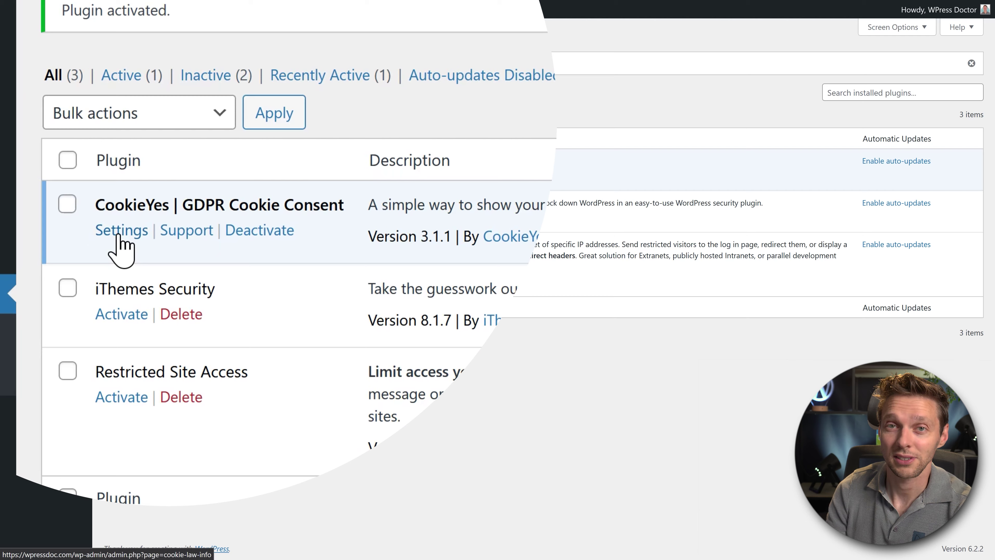
click(119, 231)
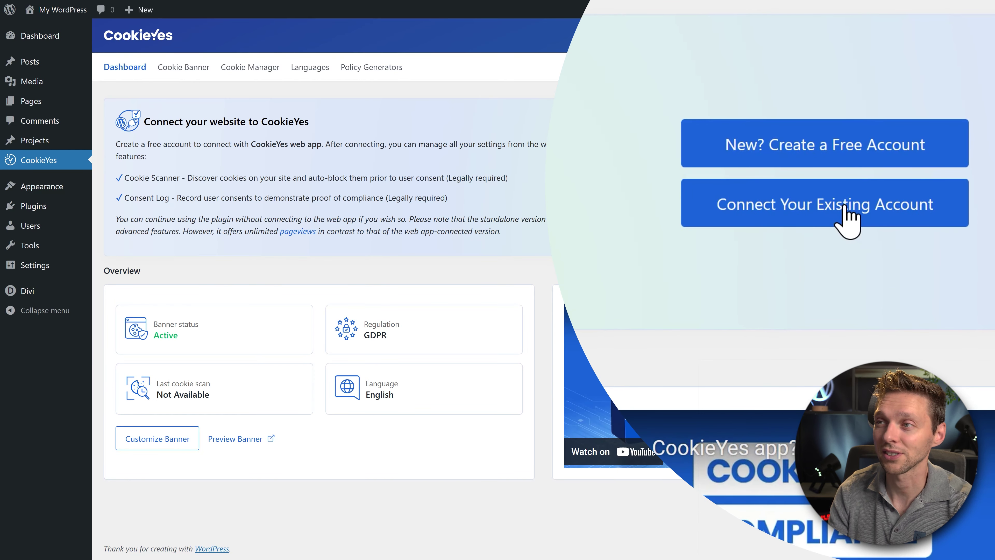
Link wpressdoc.com to the existing CookieYes account, keeping the current web app configuration.
click(845, 213)
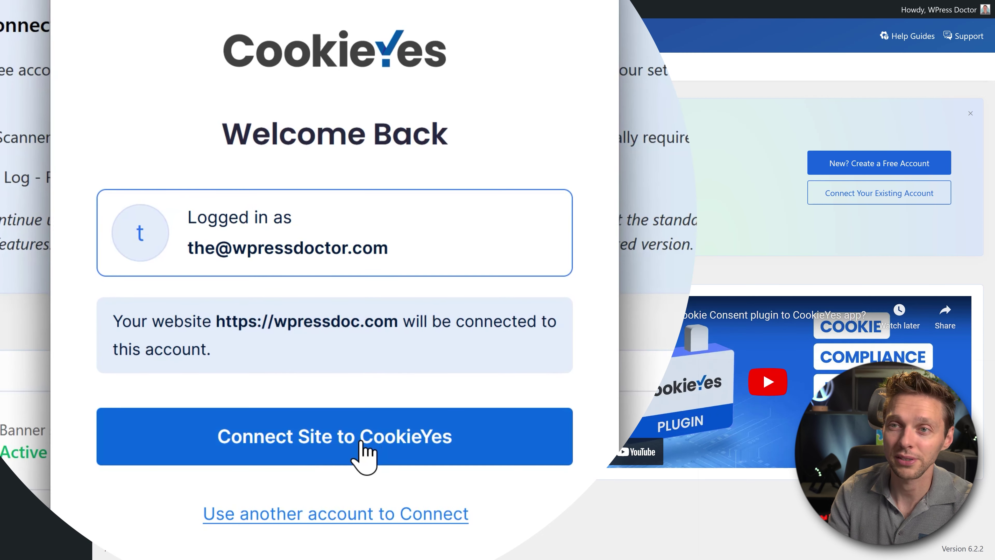
click(374, 439)
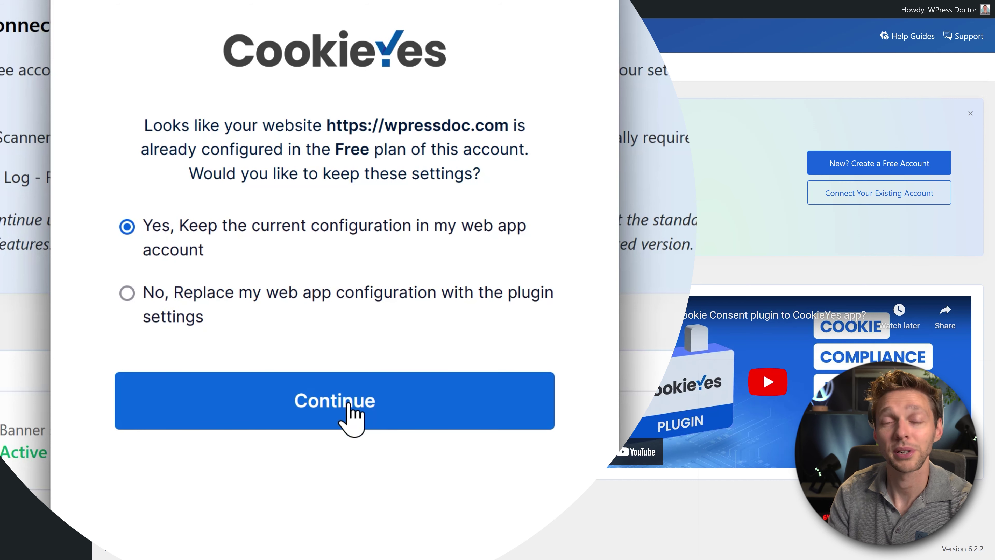
click(350, 407)
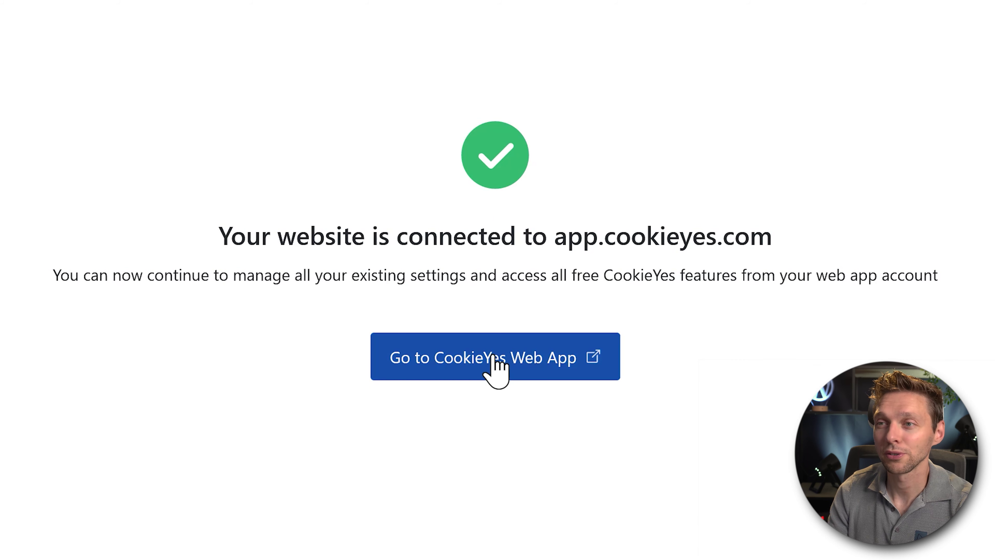
click(516, 364)
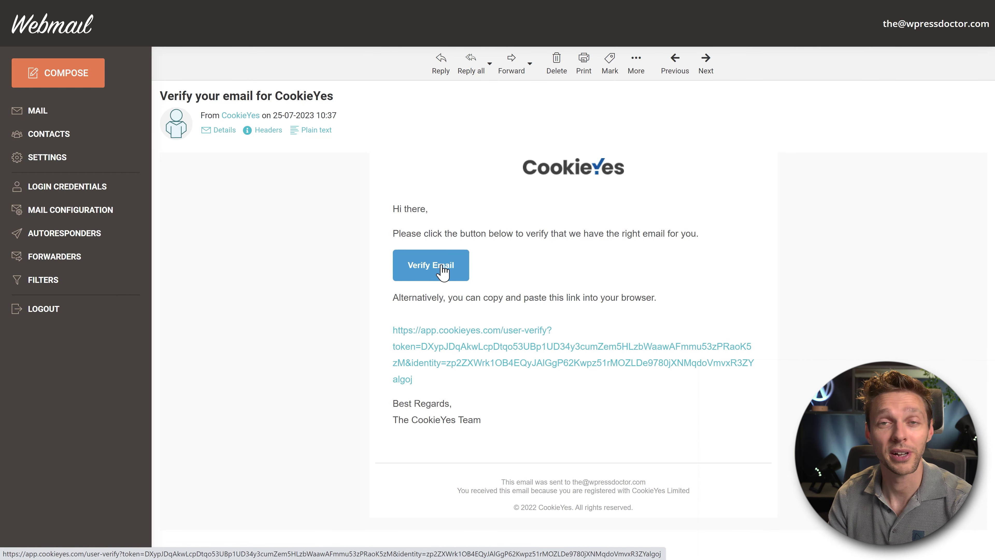
Confirm the CookieYes account's e-mail with the Verify Email button in the message.
click(443, 270)
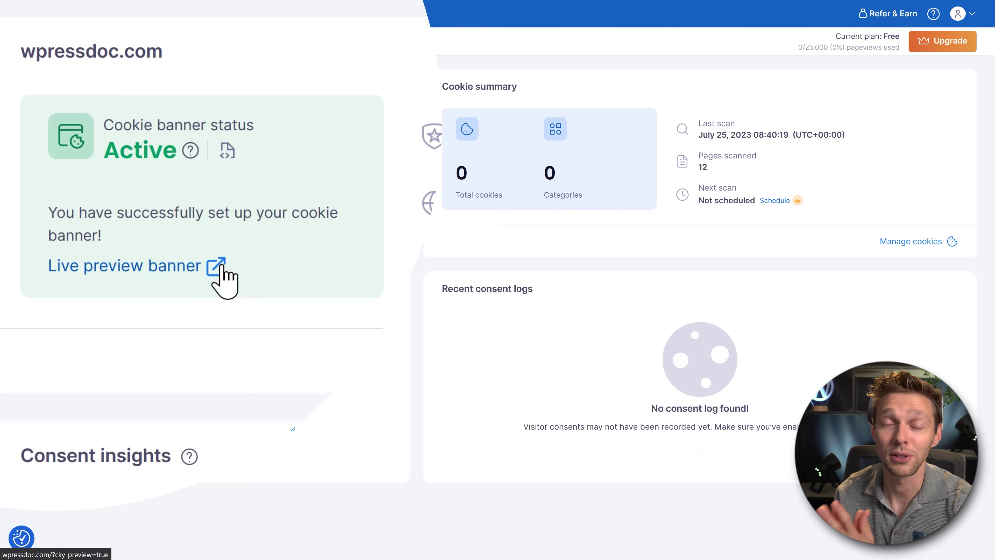
Preview the live cookie banner and open its consent preference options.
click(219, 266)
scroll(835, 286, down, 8)
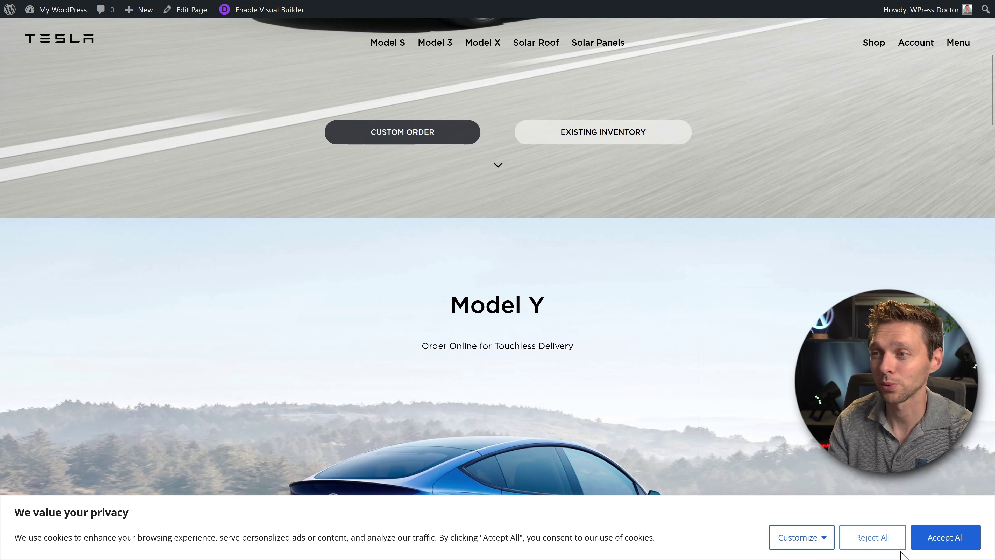
click(824, 540)
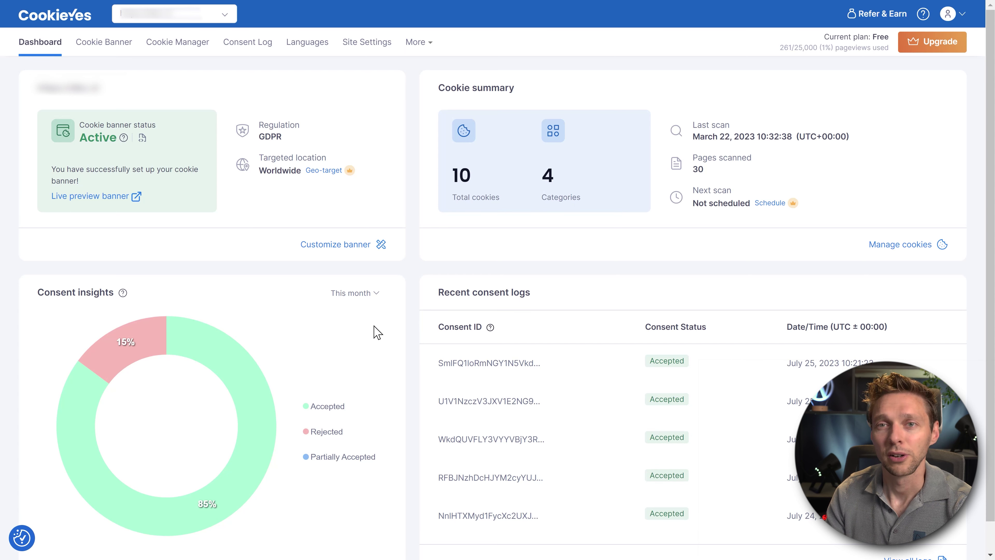
Switch the site selector to the new wpressdoc.com site's dashboard.
mouse_move(249, 367)
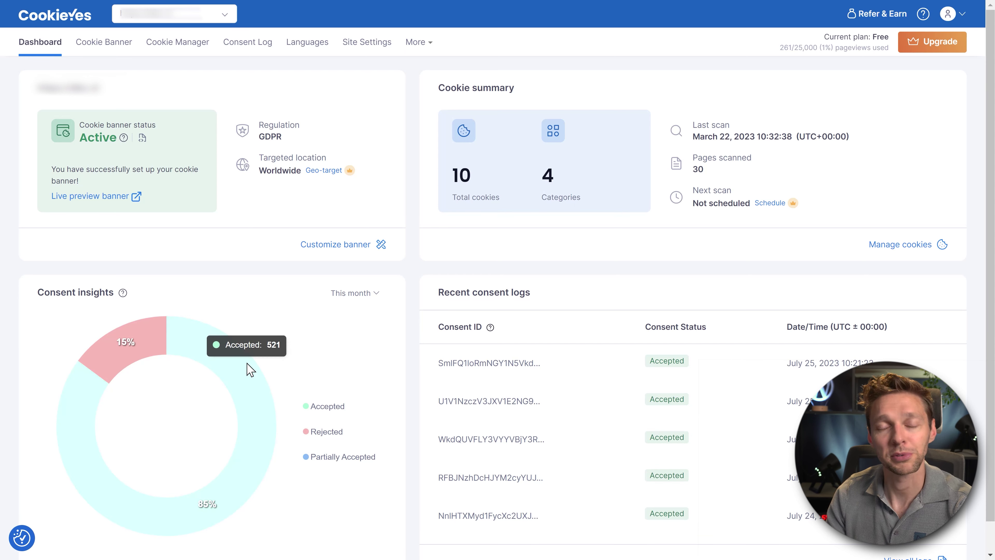
mouse_move(146, 334)
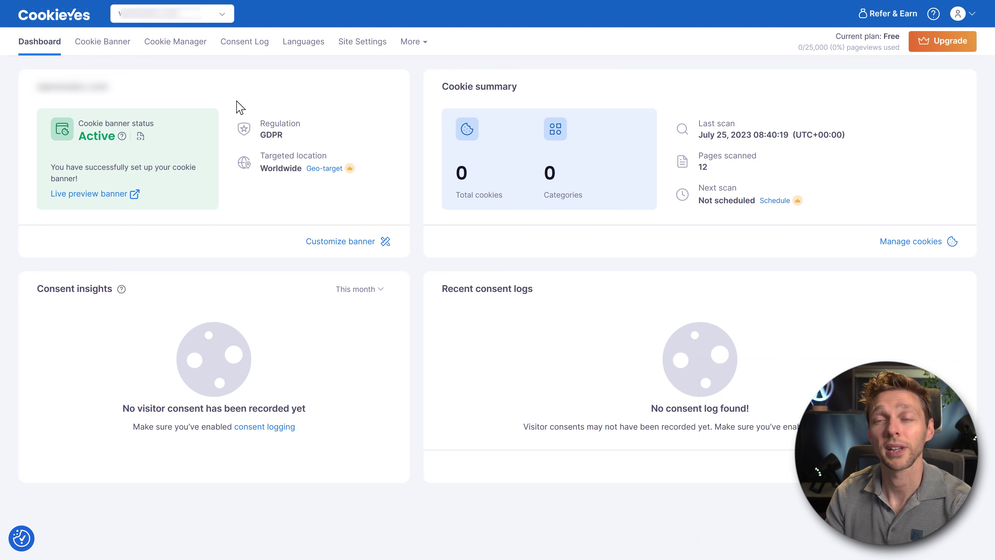
Keep the banner's consent template on GDPR after briefly trying US State Laws.
click(100, 48)
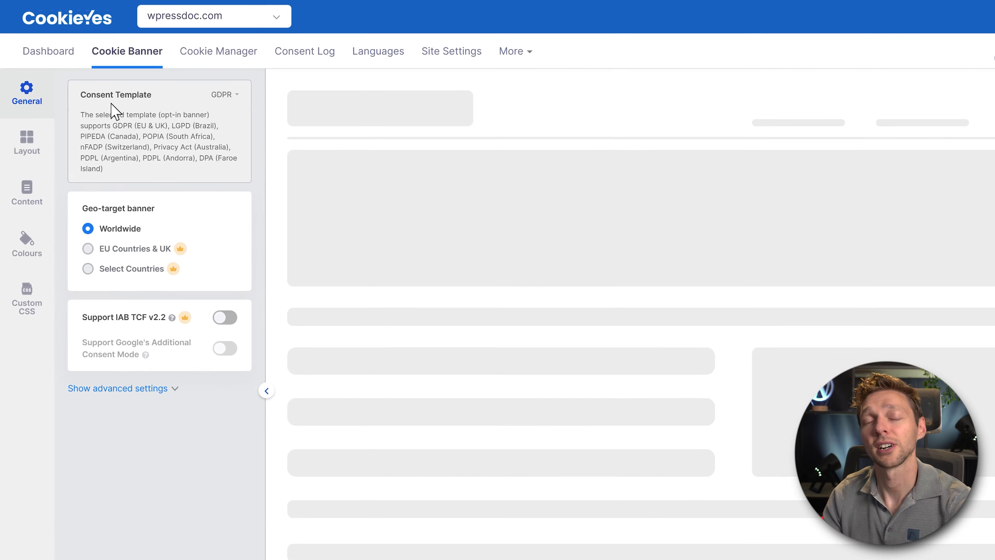
click(179, 76)
click(235, 237)
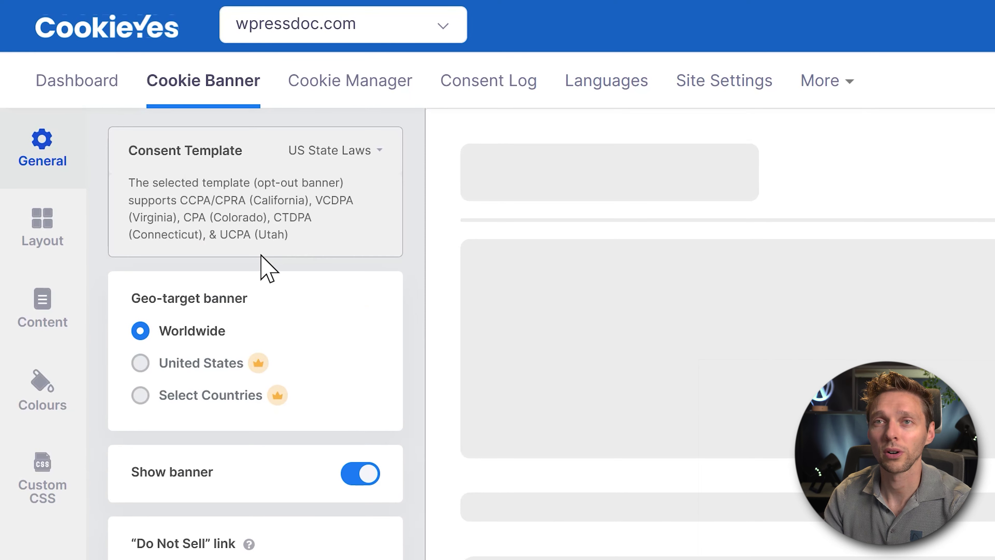
click(329, 151)
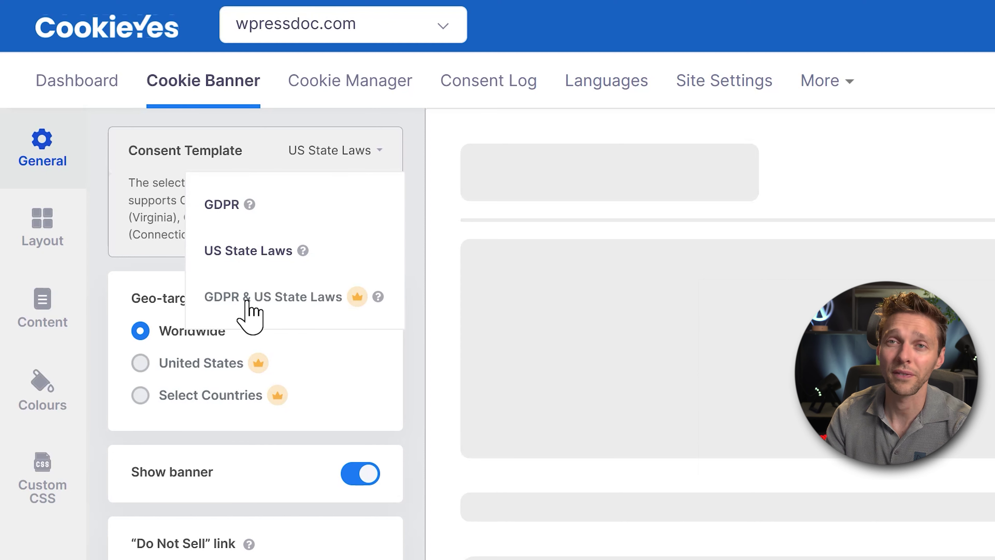
mouse_move(360, 298)
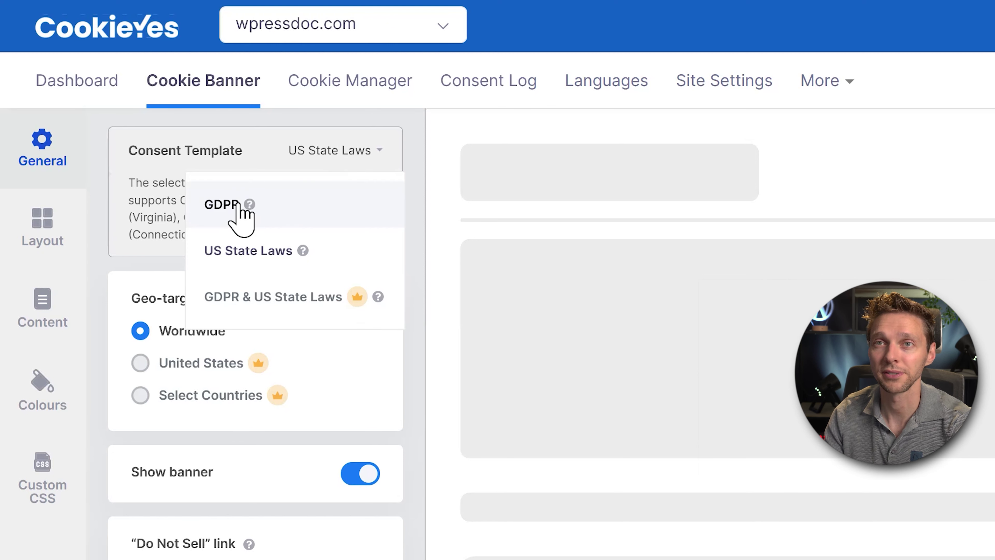
click(214, 205)
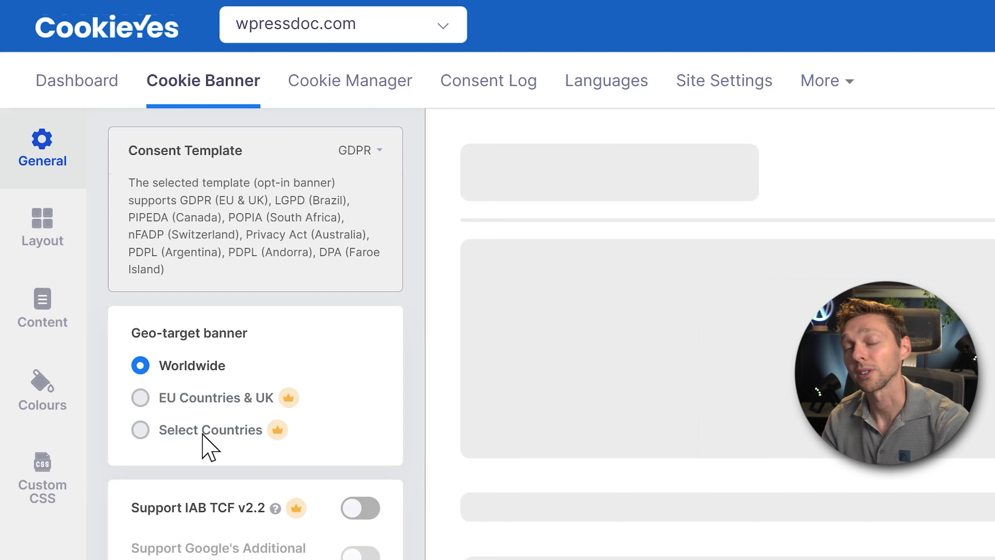
Under advanced settings, shorten consent expiration from 365 to 14 days.
drag(202, 435, 208, 434)
click(282, 441)
scroll(451, 418, down, 4)
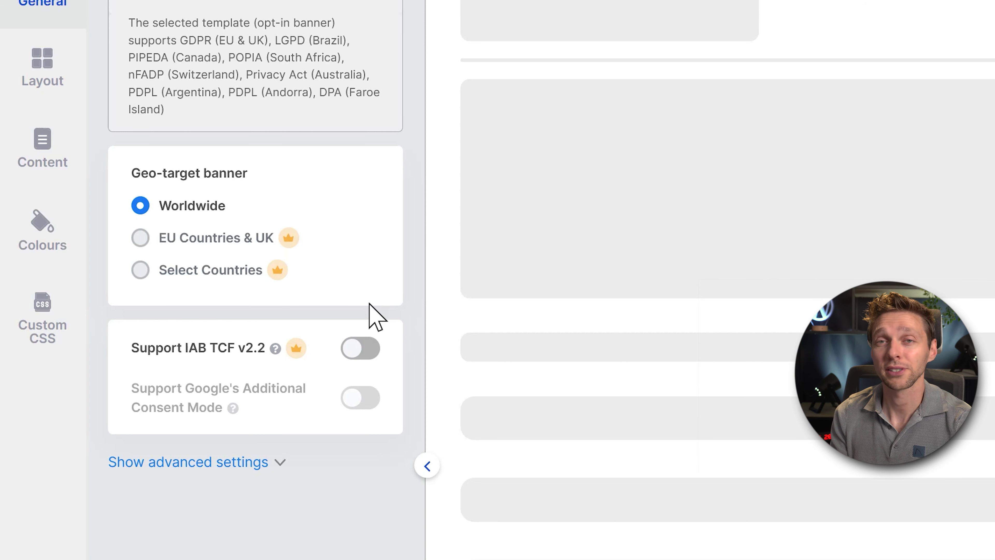
mouse_move(295, 351)
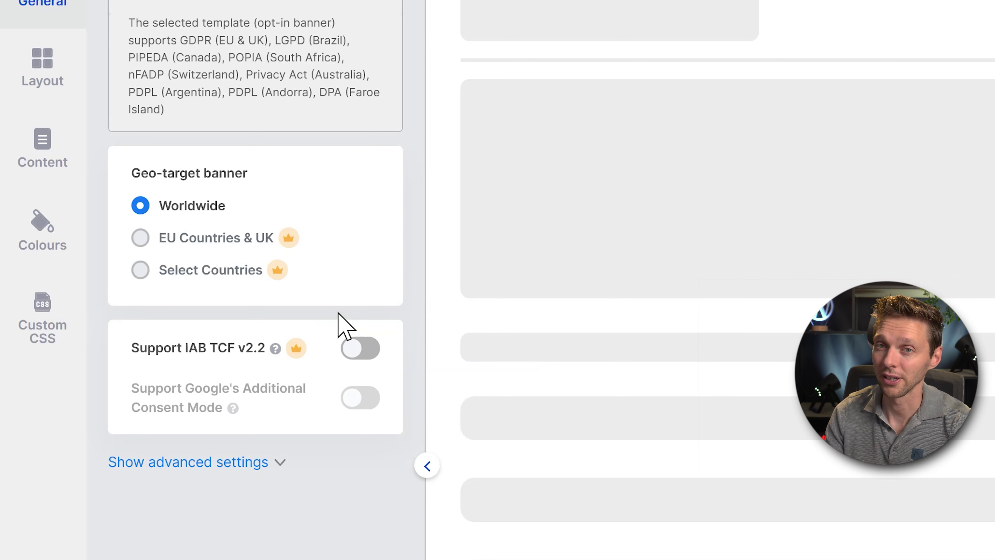
click(262, 462)
scroll(260, 463, down, 5)
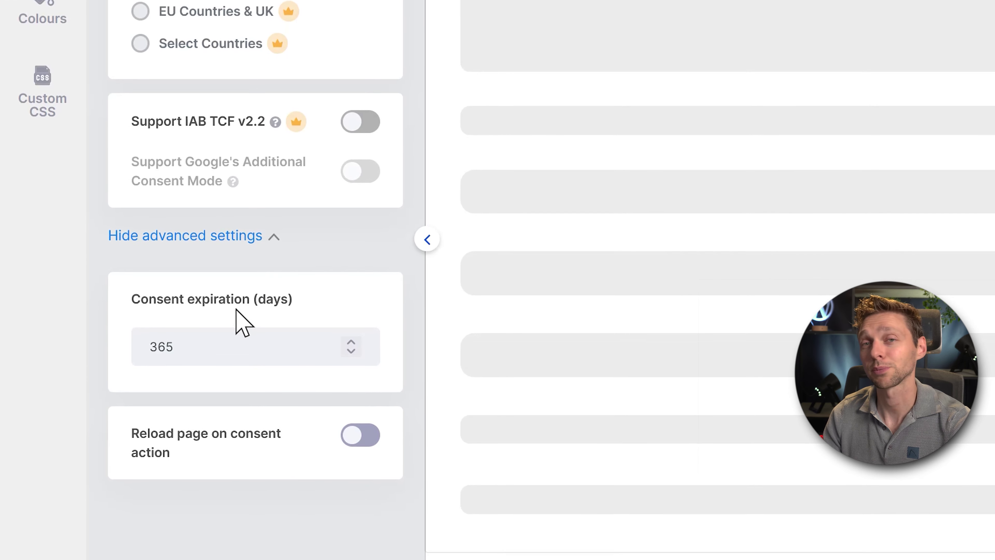
drag(193, 349, 135, 351)
click(202, 351)
double_click(202, 352)
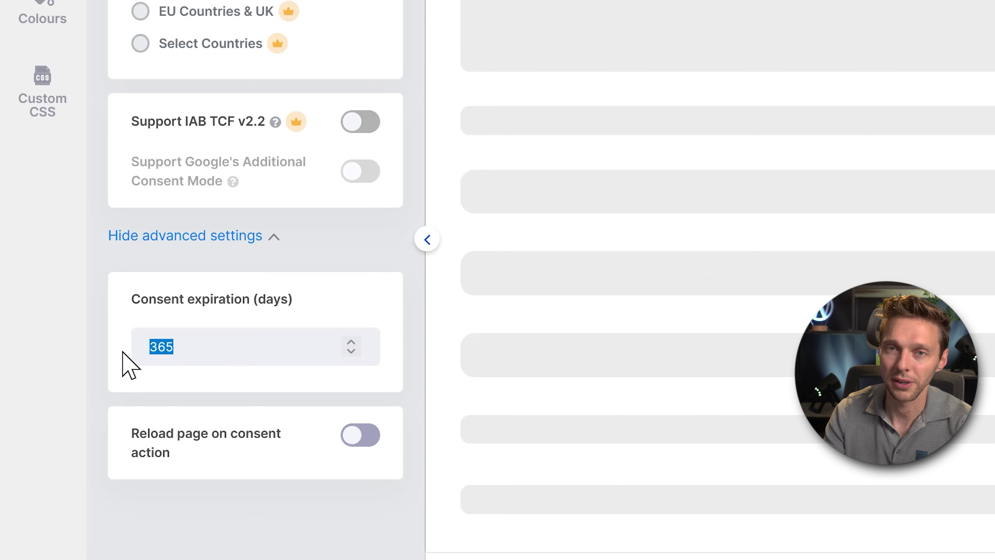
text(14)
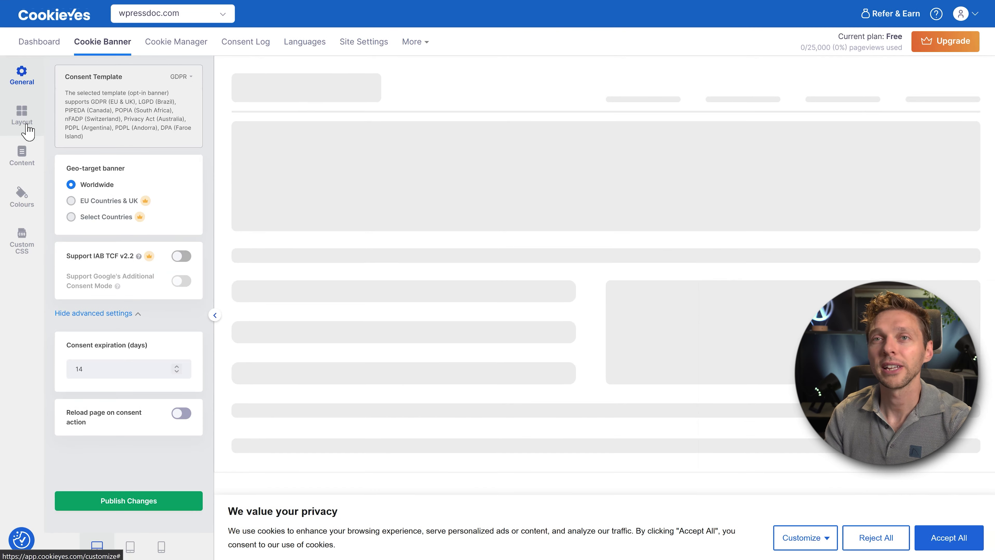
click(20, 110)
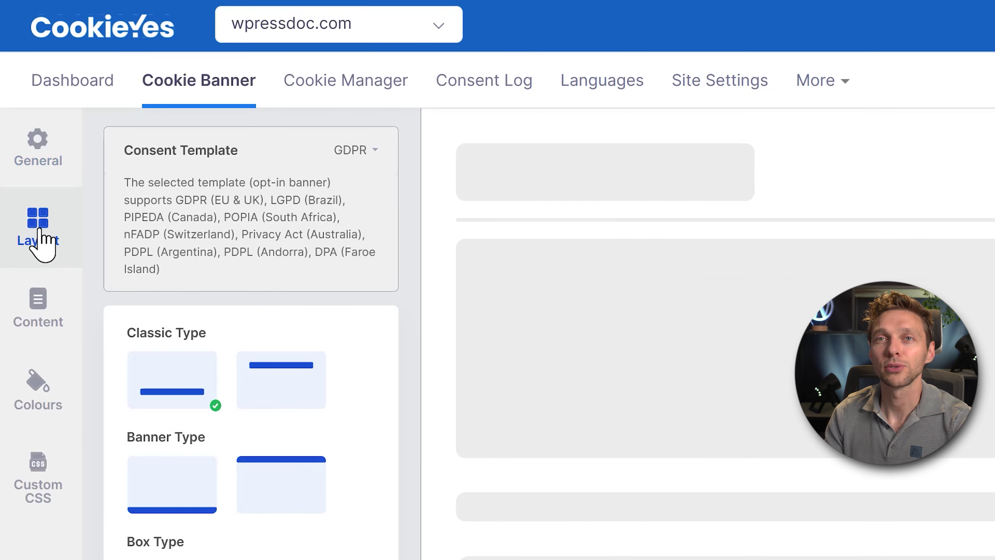
Publish a full-width Banner Type layout after previewing the Classic and Box positions.
click(282, 379)
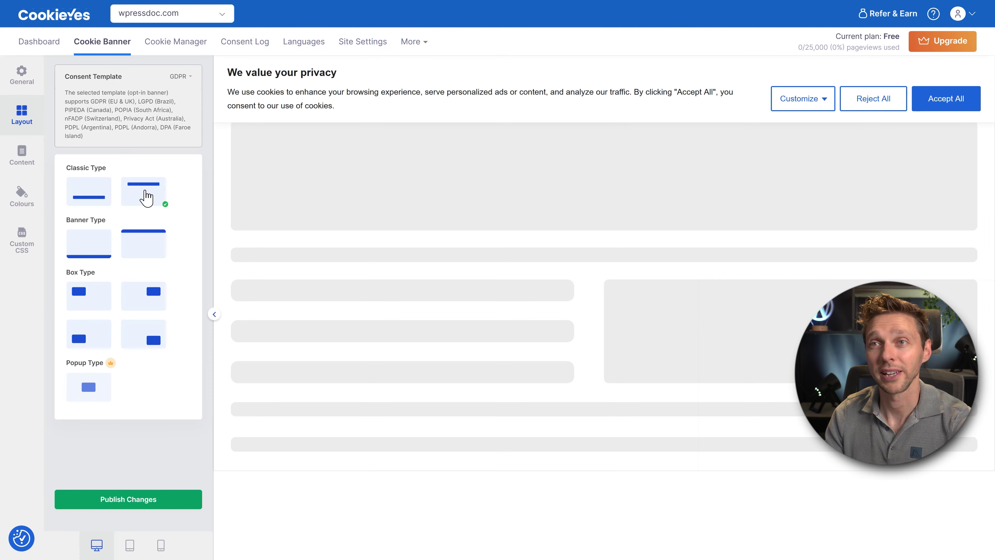
click(104, 200)
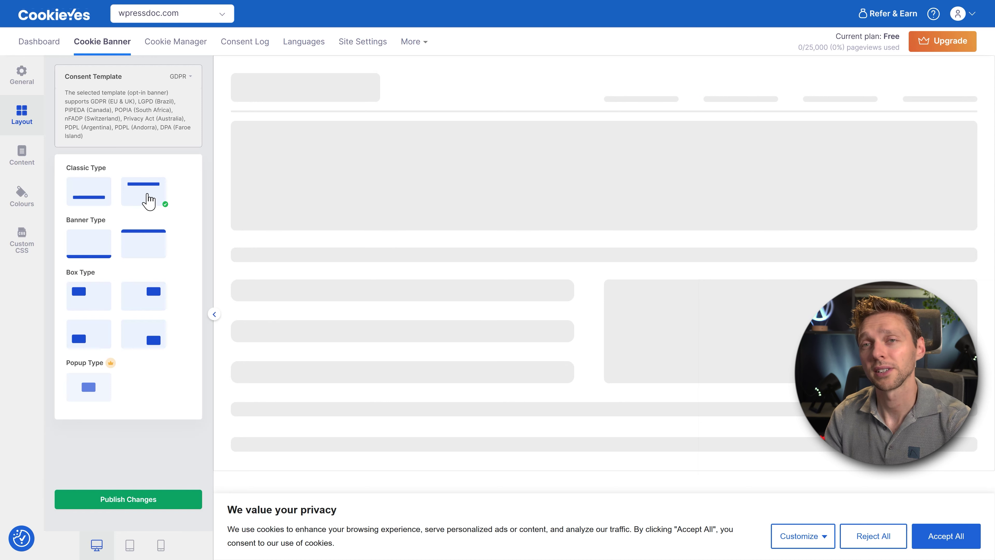
click(99, 244)
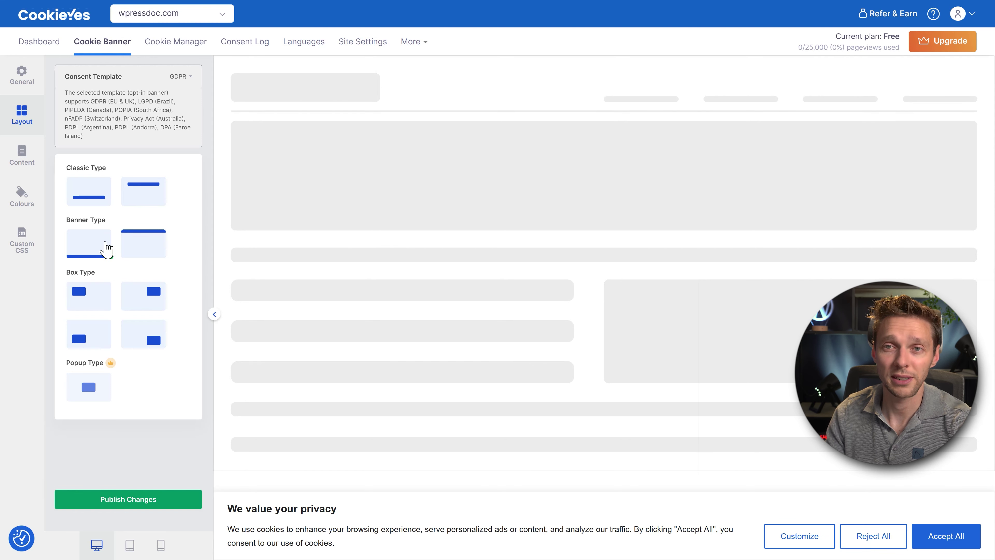
click(140, 256)
click(98, 295)
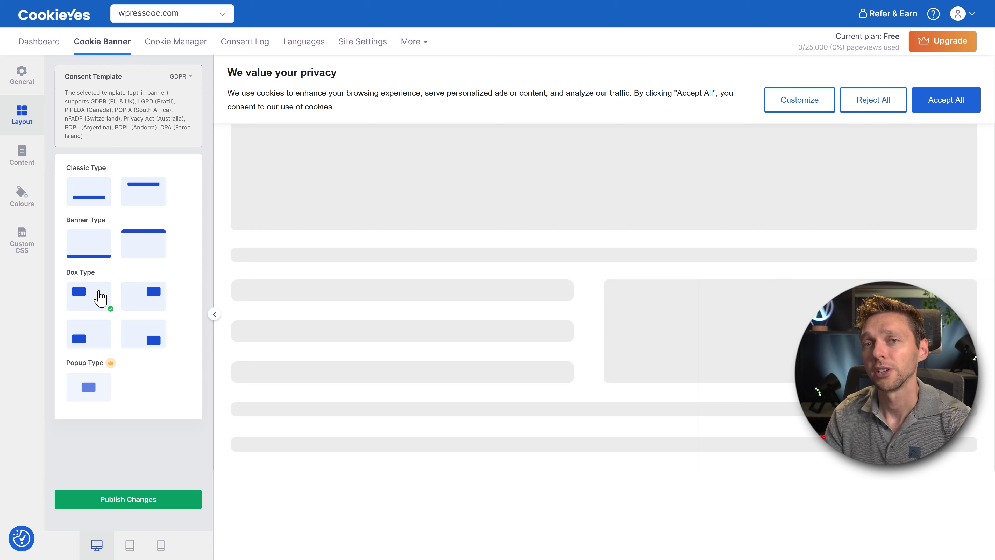
click(154, 316)
click(142, 338)
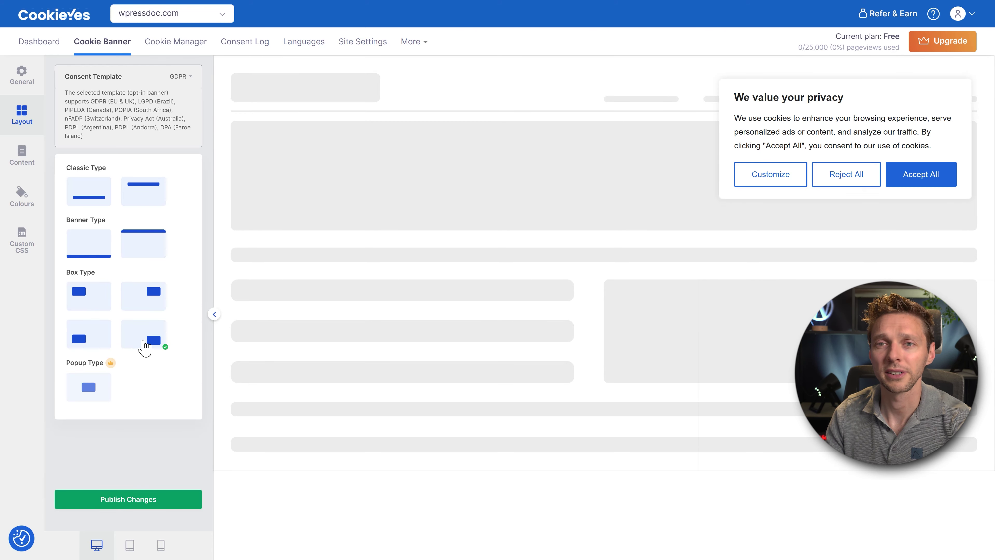
click(88, 340)
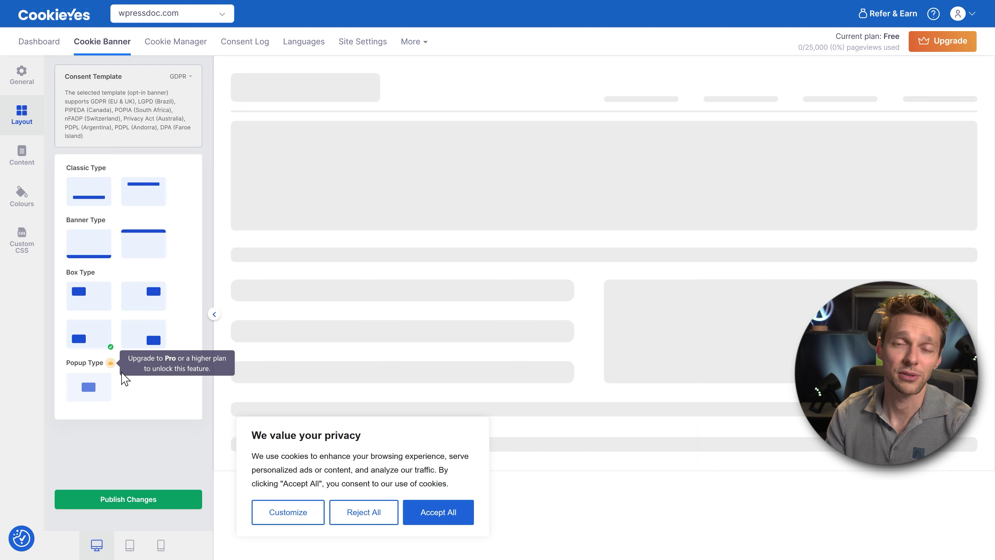
click(135, 500)
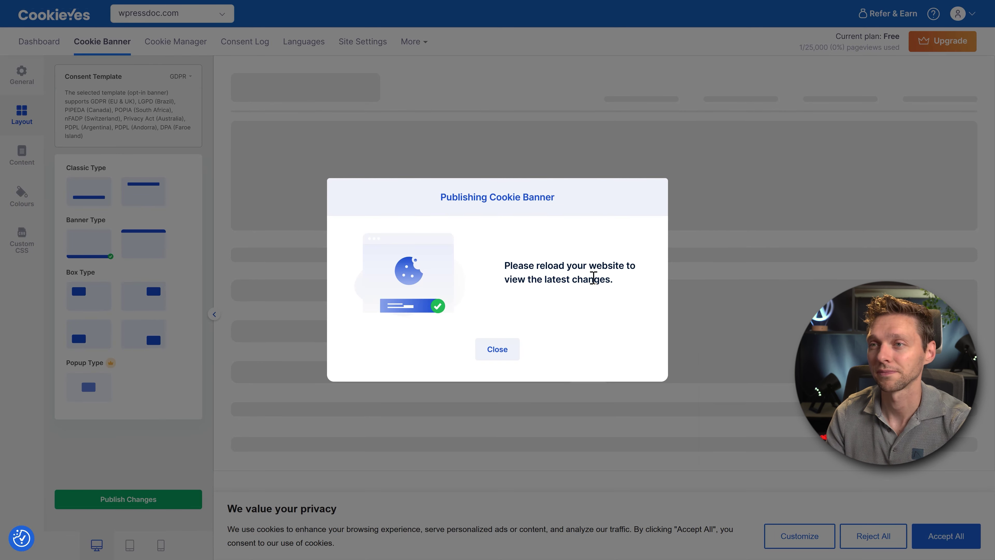
click(496, 349)
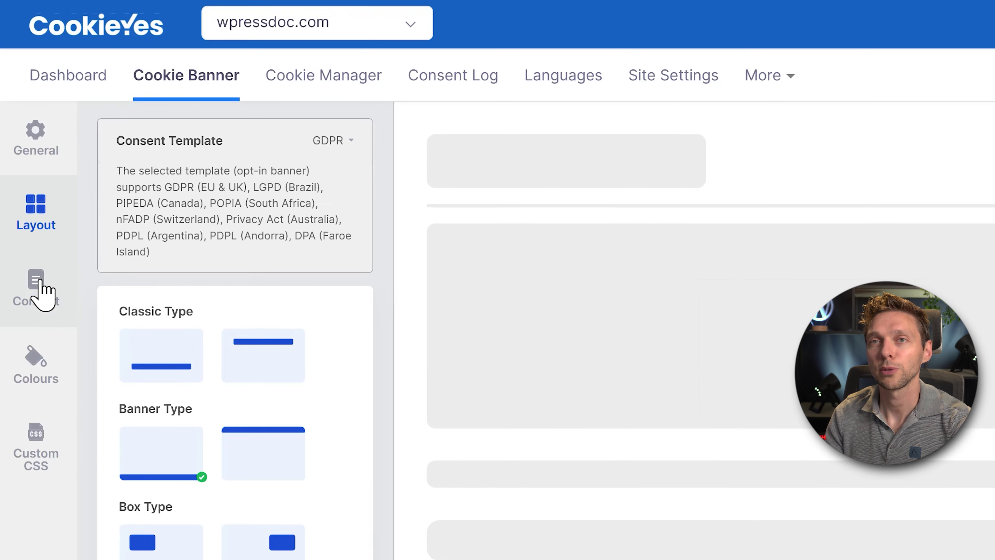
Retype the cookie notice title as 'Here, tave a cookie' with a pasted cookie emoji.
click(25, 156)
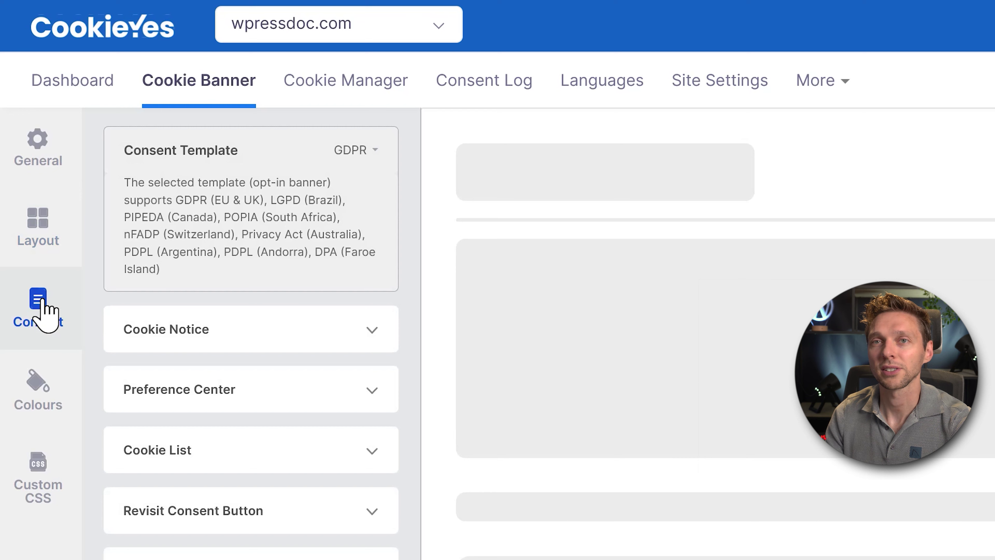
click(262, 333)
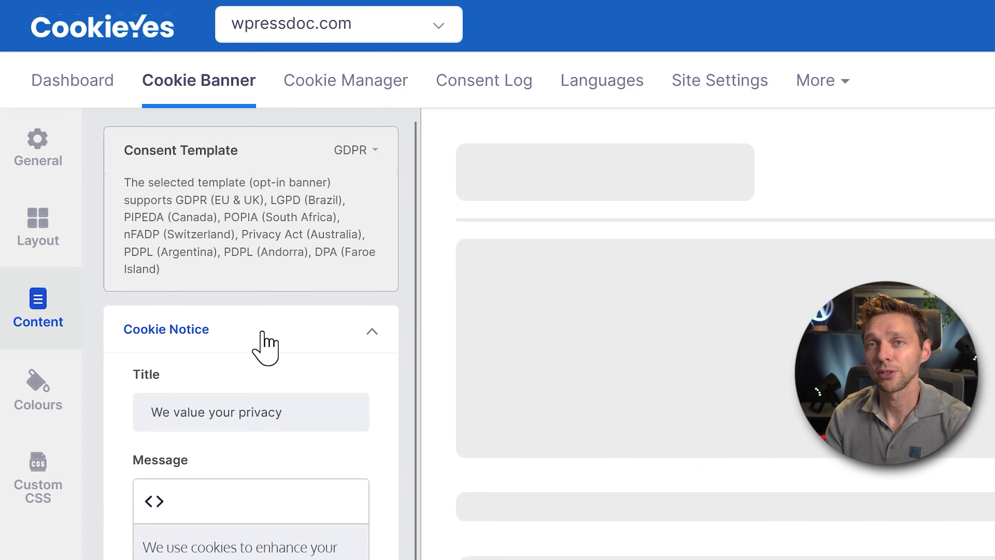
drag(300, 413, 151, 387)
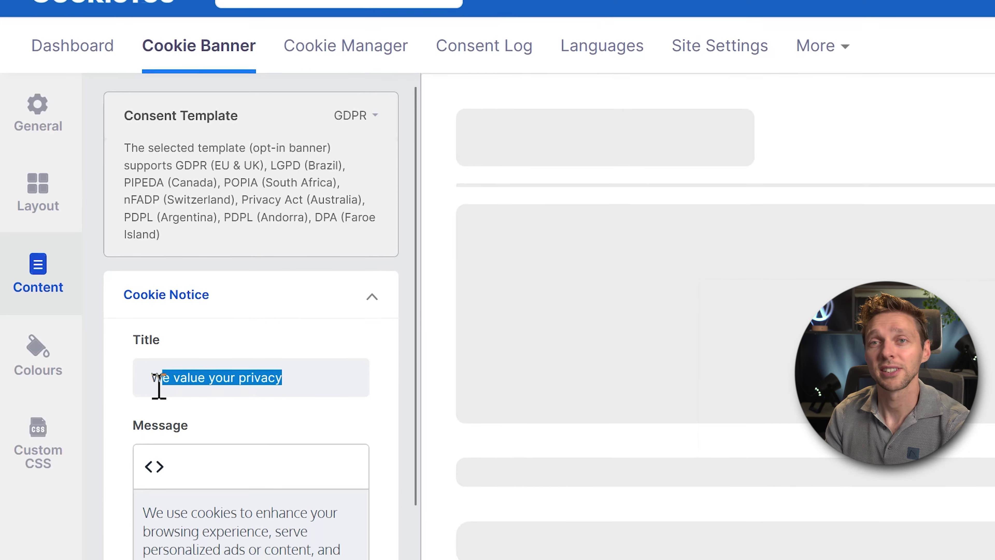
click(241, 419)
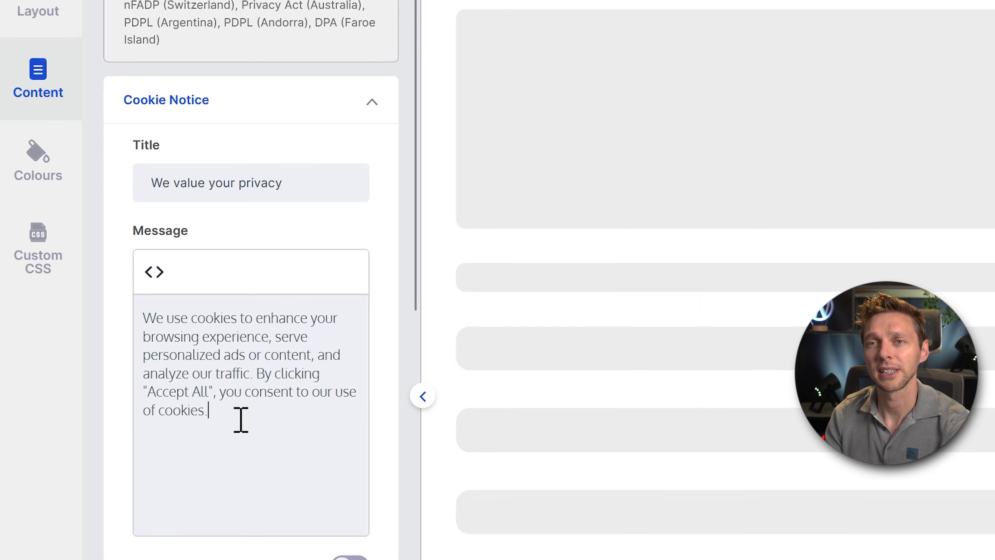
drag(241, 419, 129, 329)
click(231, 378)
drag(283, 183, 148, 182)
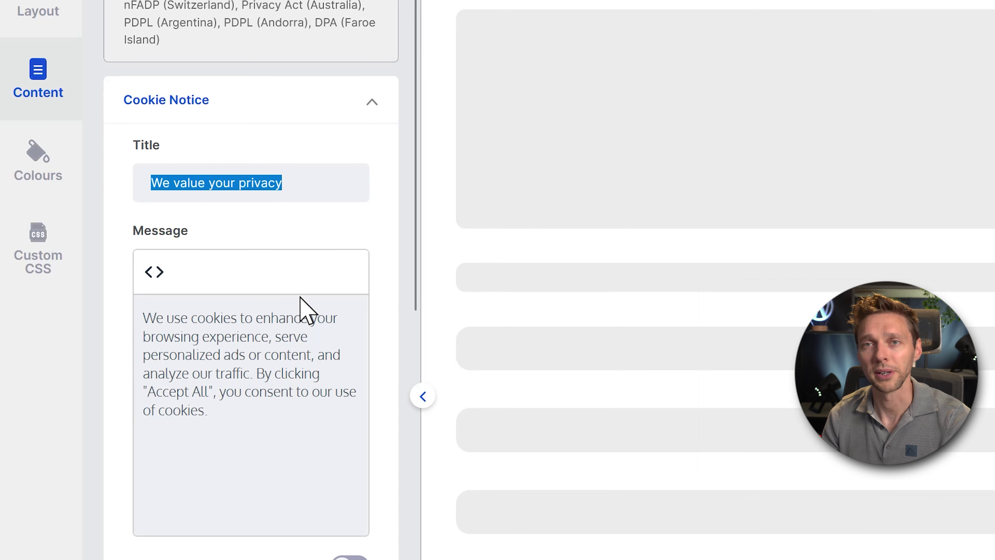
text(Here, t)
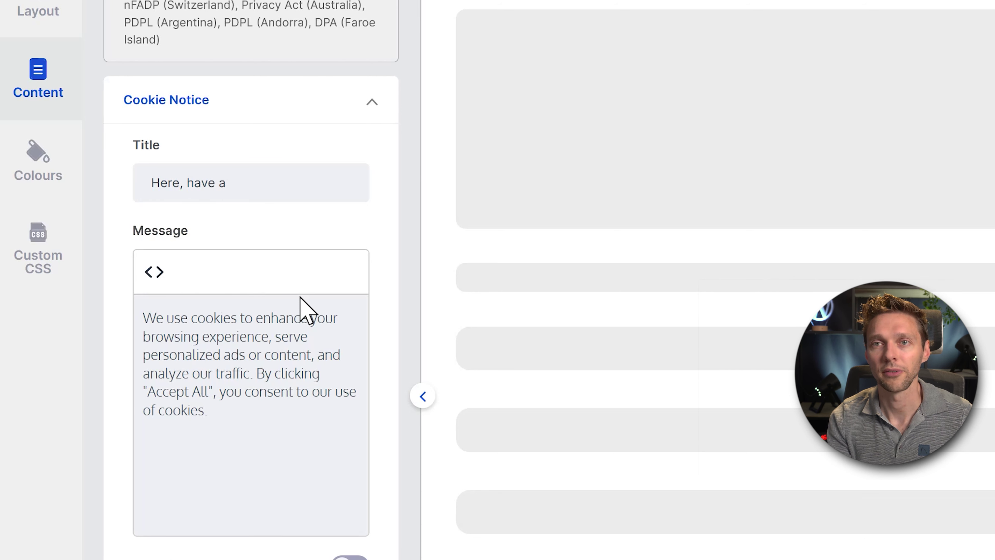
text(ave a cookie)
text(🍪)
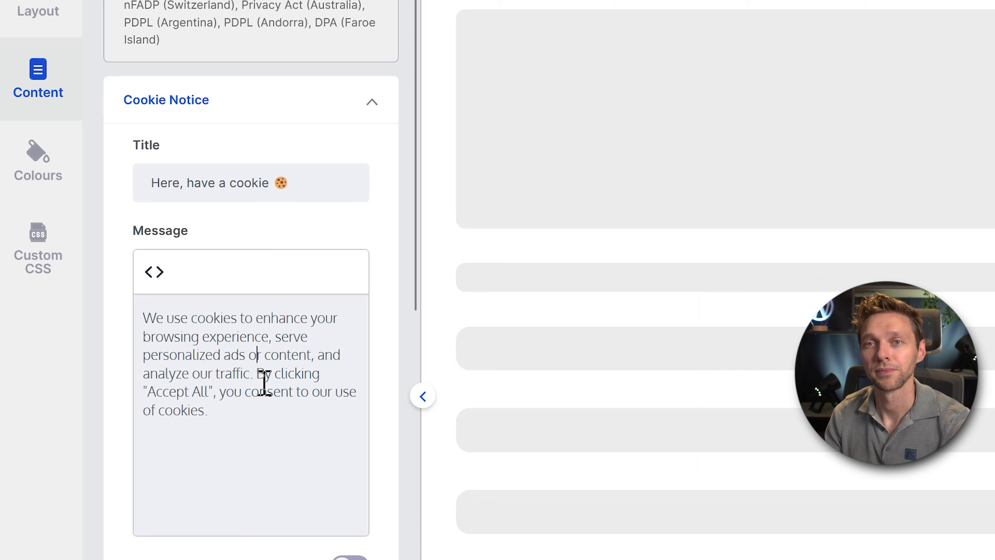
Replace the whole notice message with the pasted casual custom text.
click(201, 374)
drag(185, 325, 278, 438)
click(277, 438)
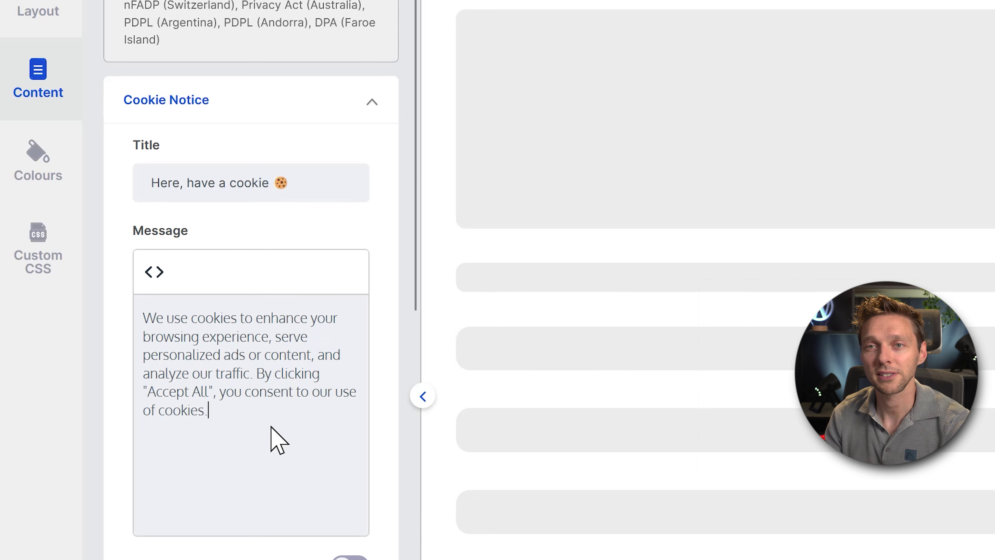
key(ctrl+z)
drag(226, 407, 146, 318)
click(209, 351)
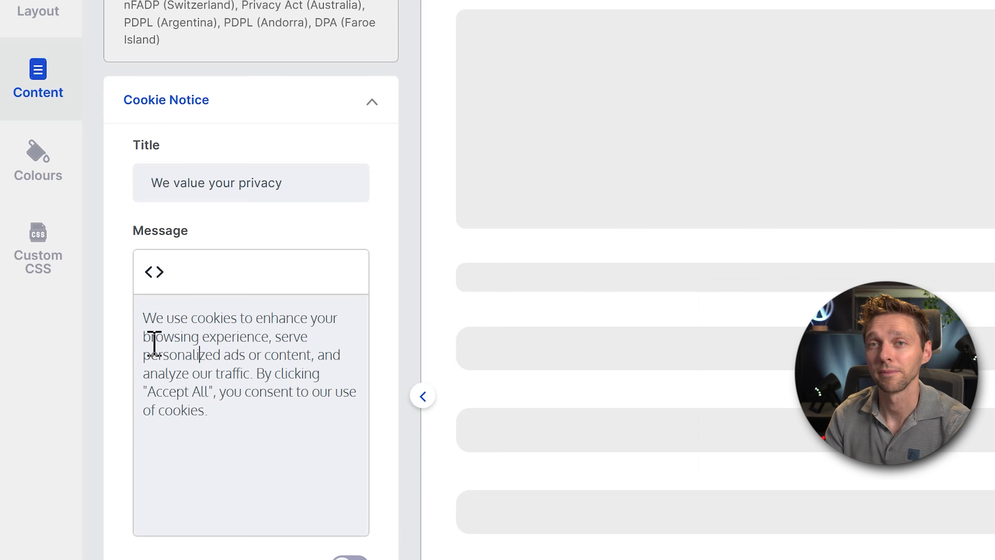
key(ctrl+a)
key(ctrl+v)
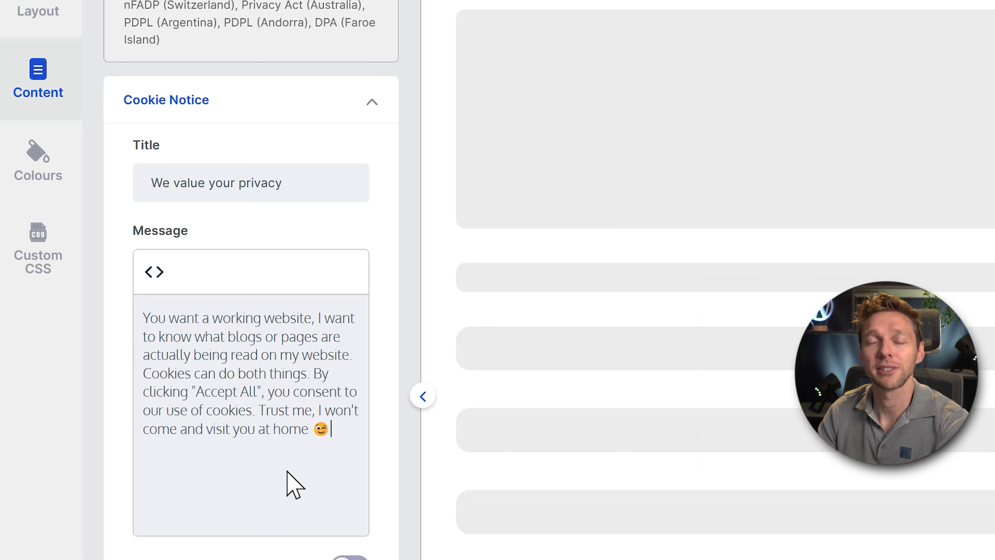
scroll(278, 478, down, 2)
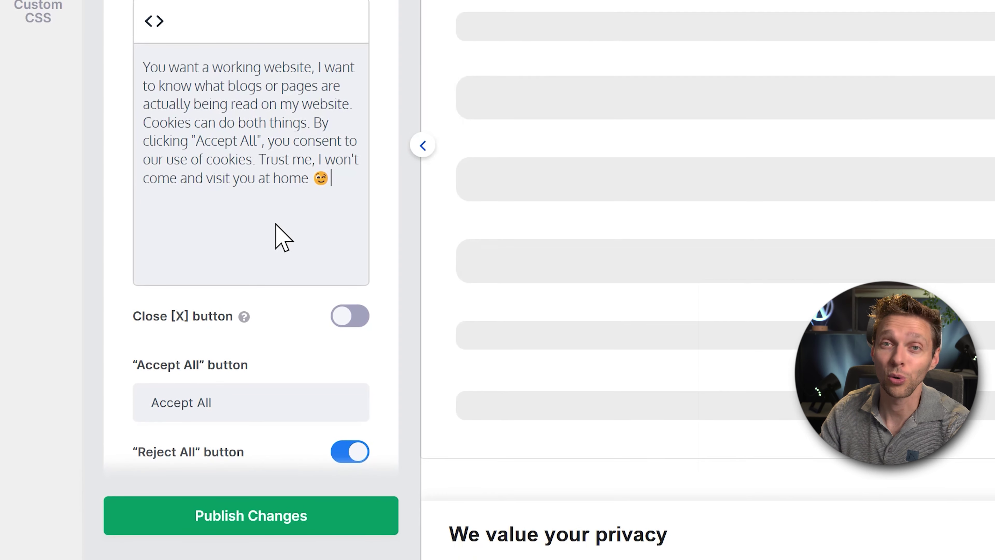
Enable the Close [X] button and relabel Accept All as 'Yes give me the cookie!'.
click(348, 319)
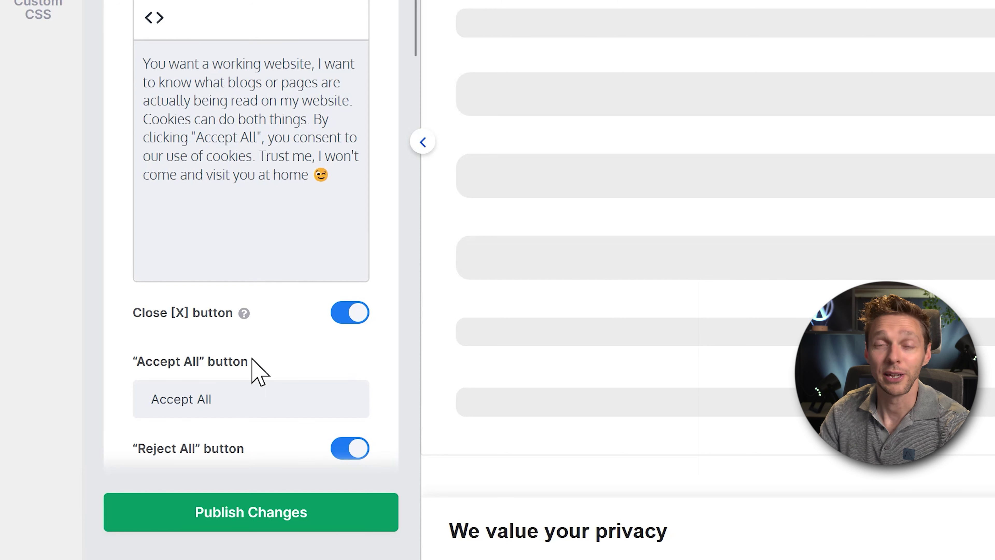
drag(264, 415, 131, 411)
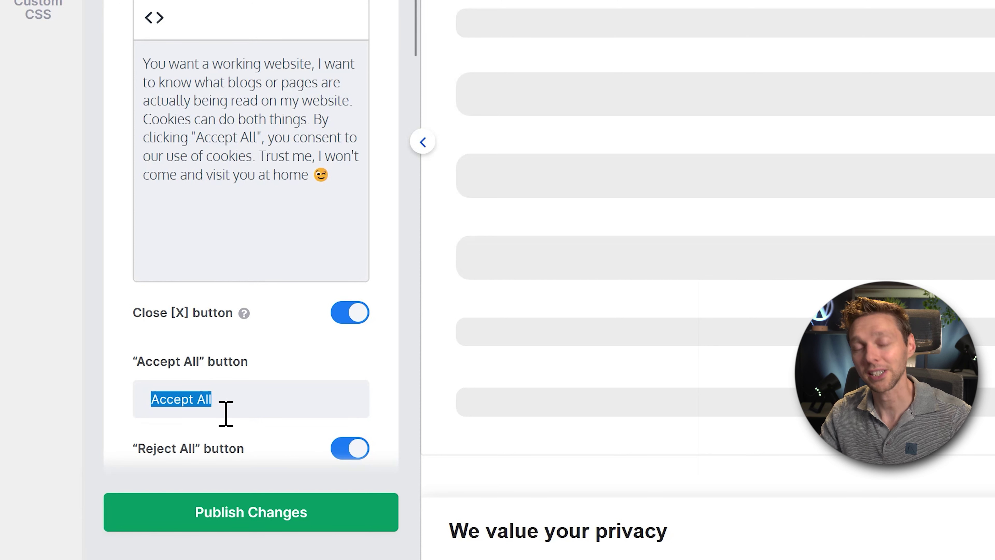
text(Yes give me the cookie!)
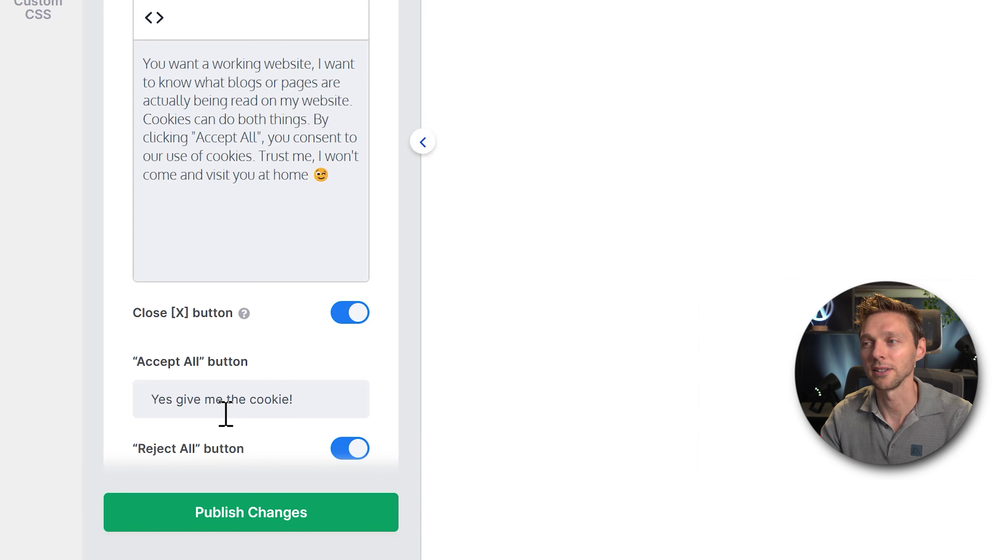
middle_click(390, 215)
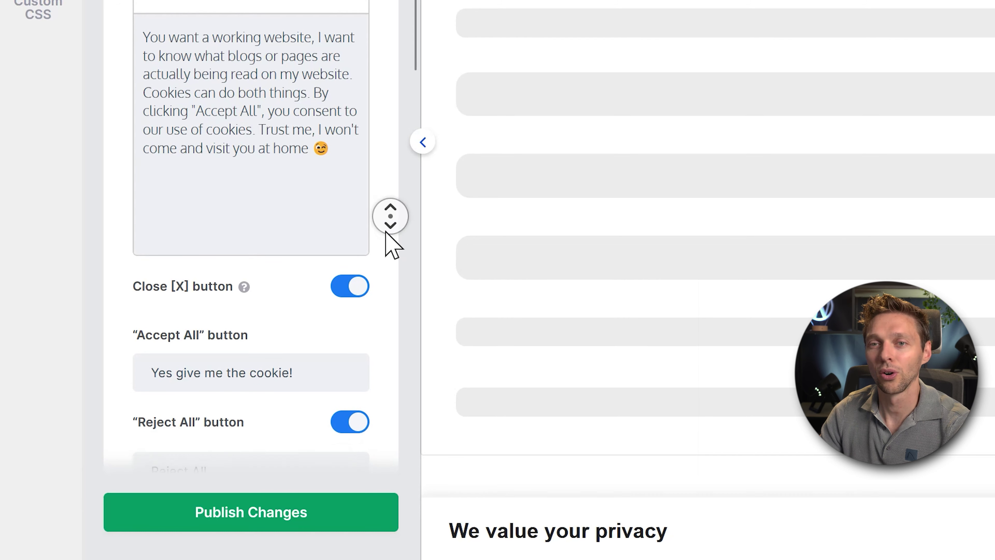
drag(209, 330, 125, 333)
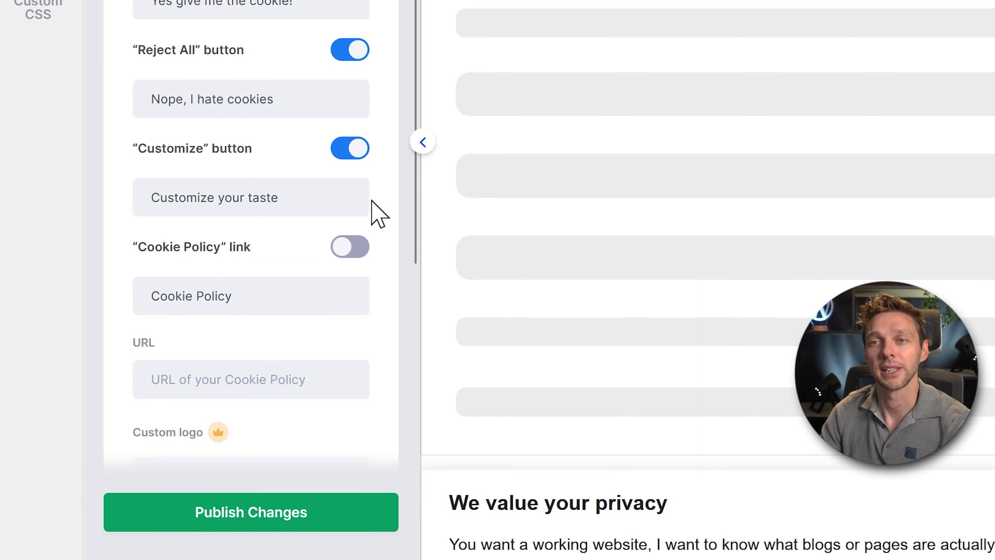
middle_click(384, 202)
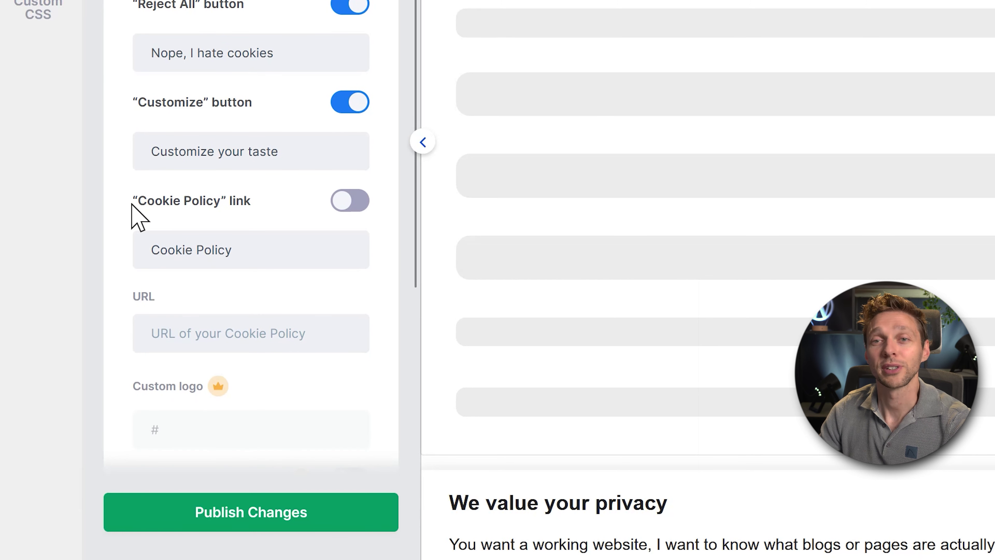
drag(130, 203, 282, 210)
click(282, 209)
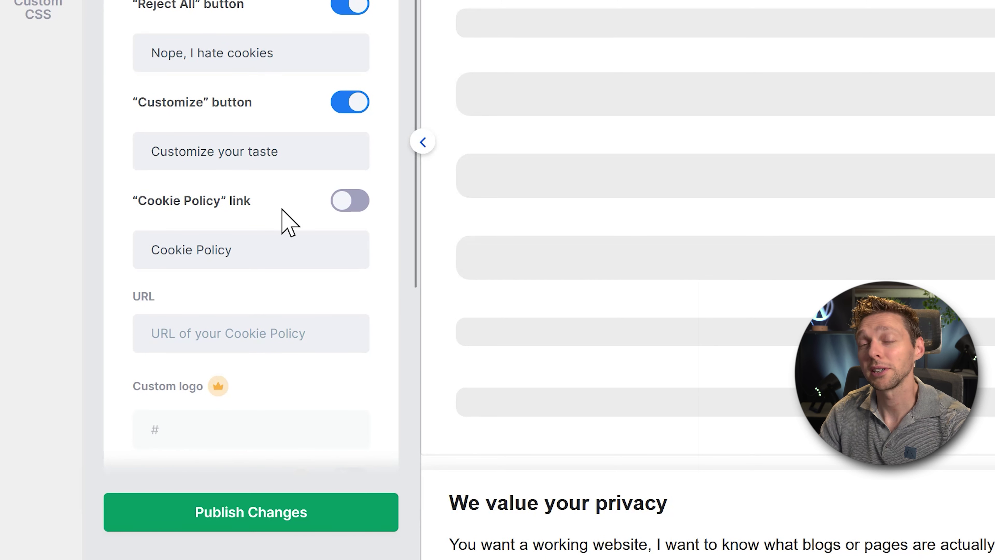
click(346, 204)
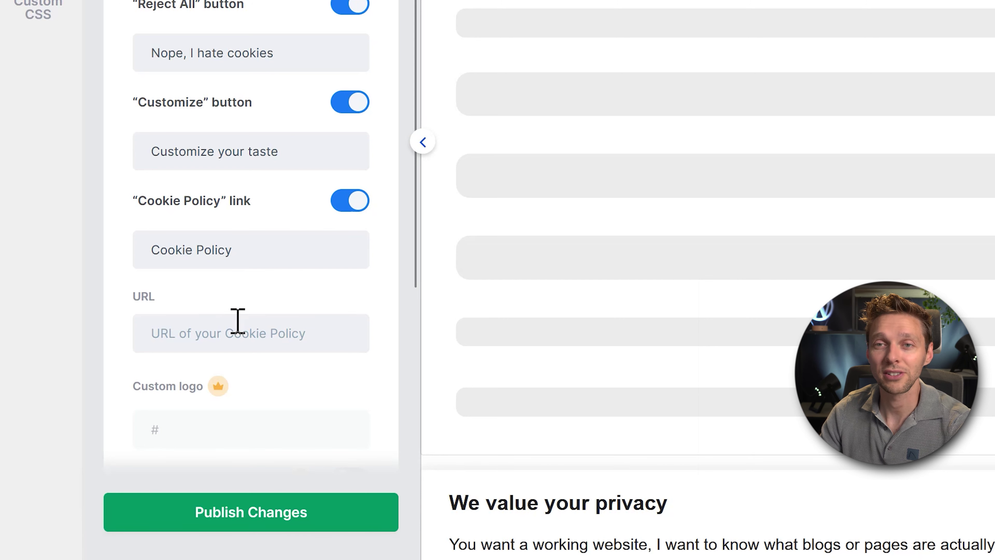
click(248, 334)
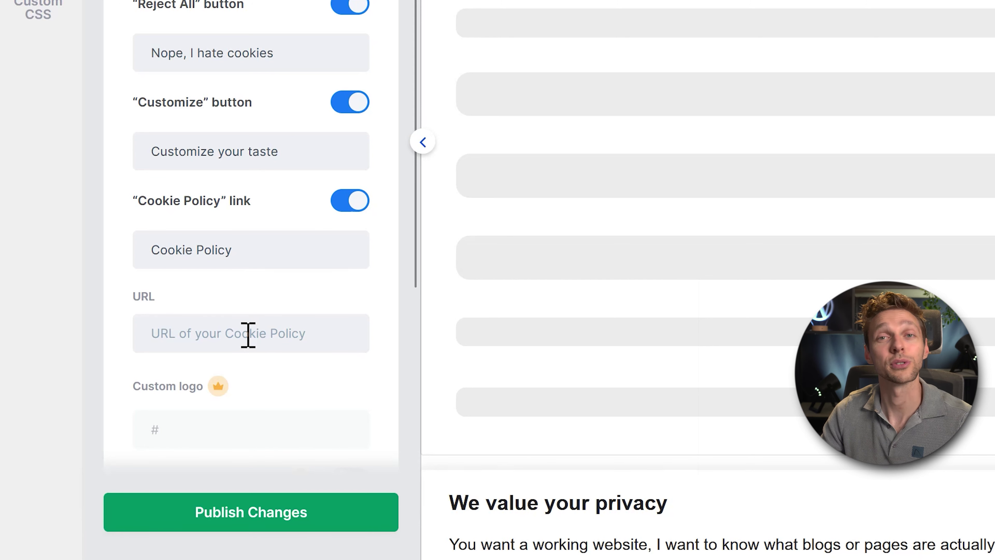
text(https://wpressdoctor.com/cookie/)
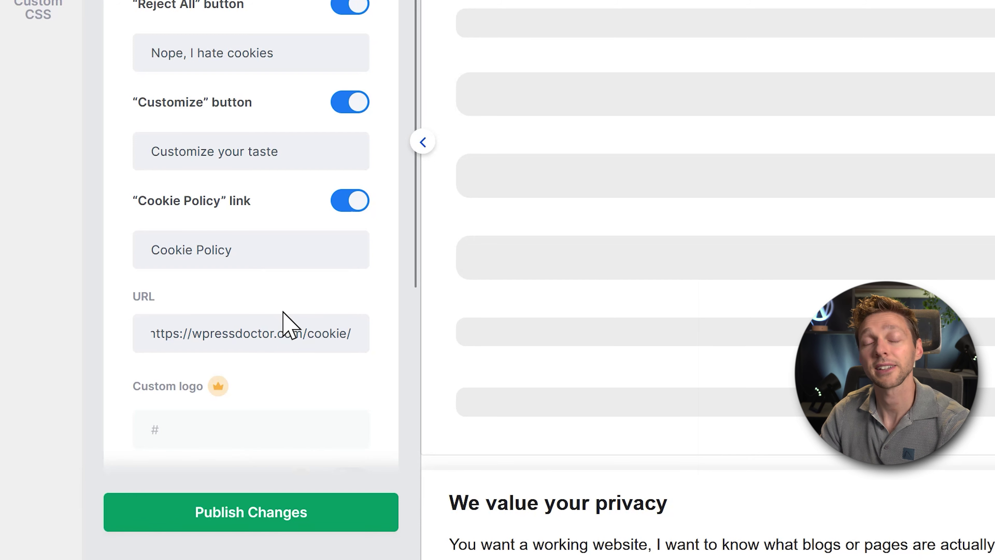
middle_click(375, 266)
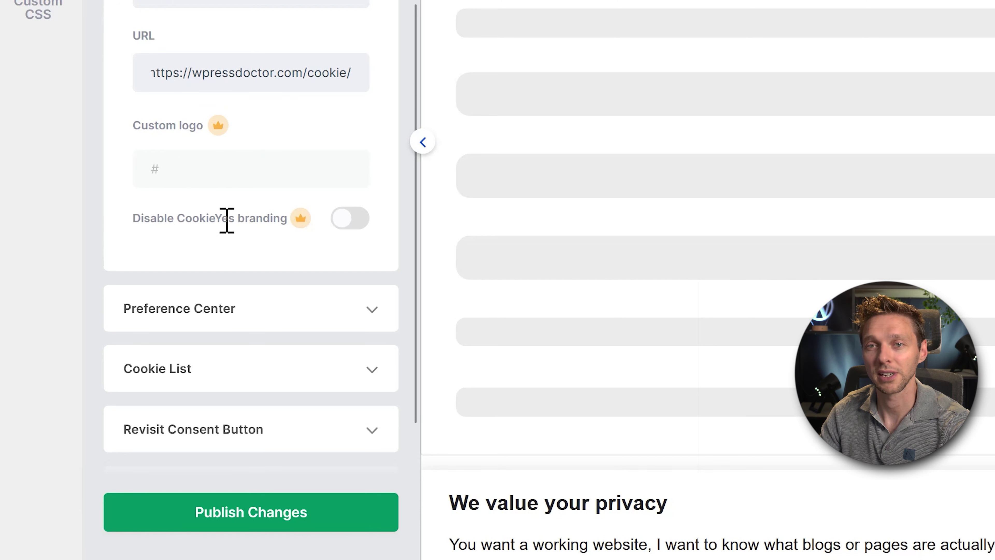
mouse_move(316, 221)
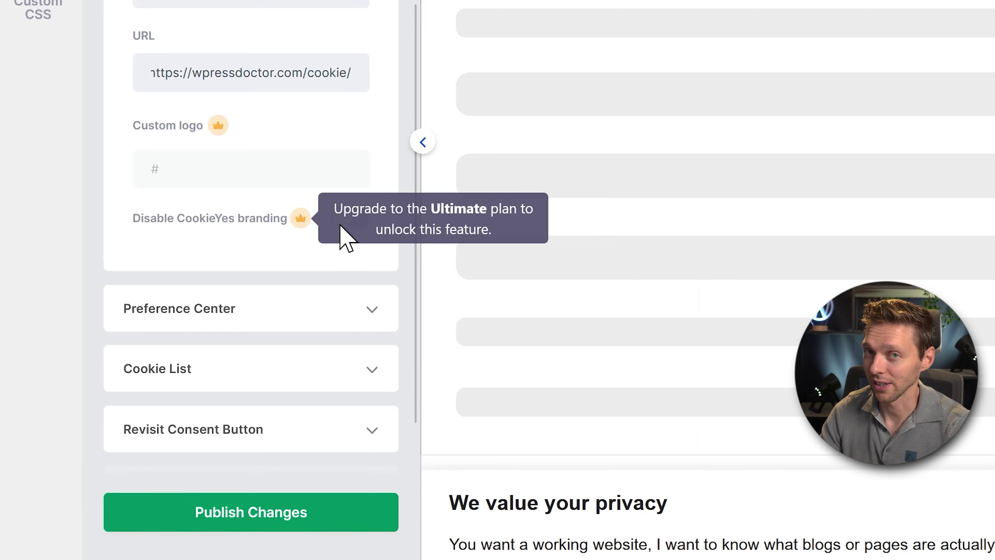
scroll(289, 378, down, 2)
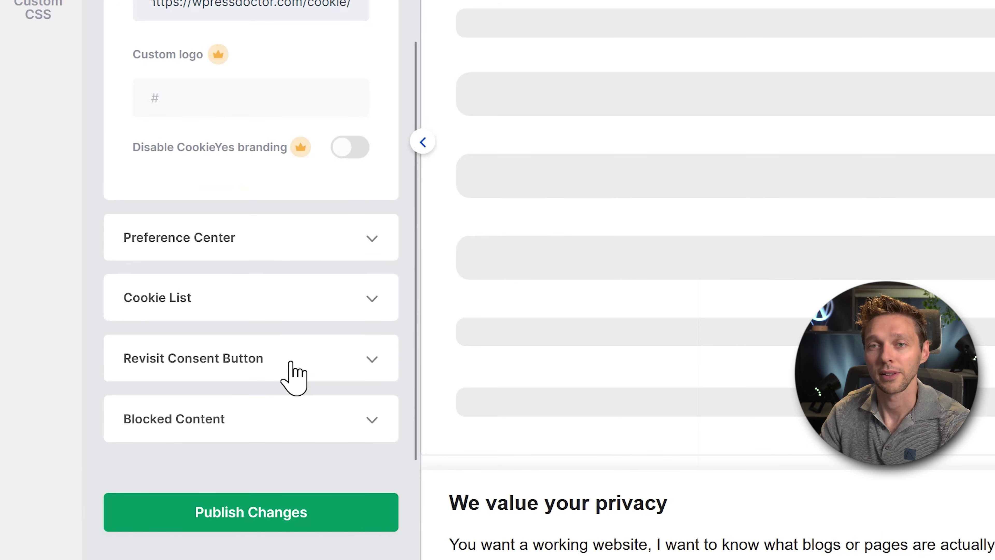
Preview the consent preferences dialog and expand its full privacy overview.
click(175, 241)
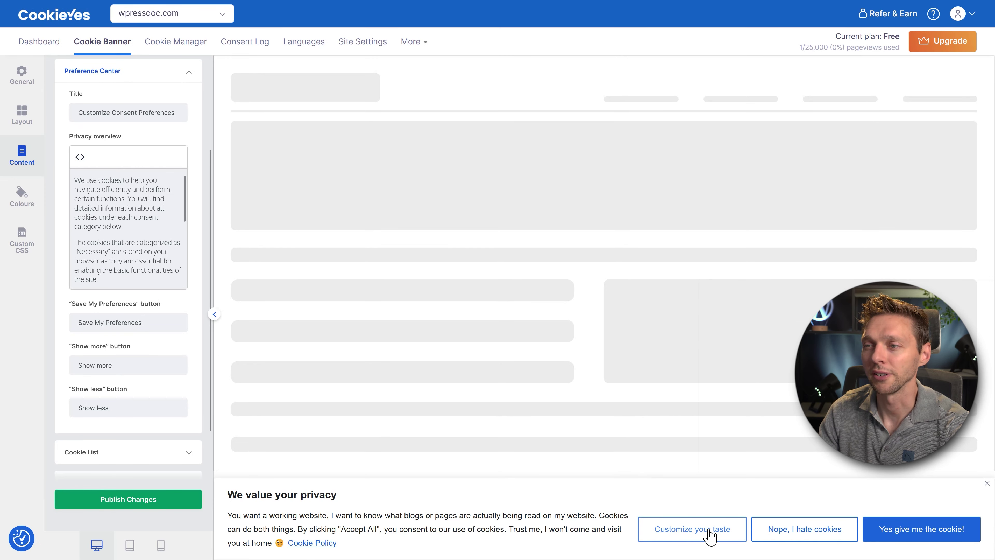
click(705, 533)
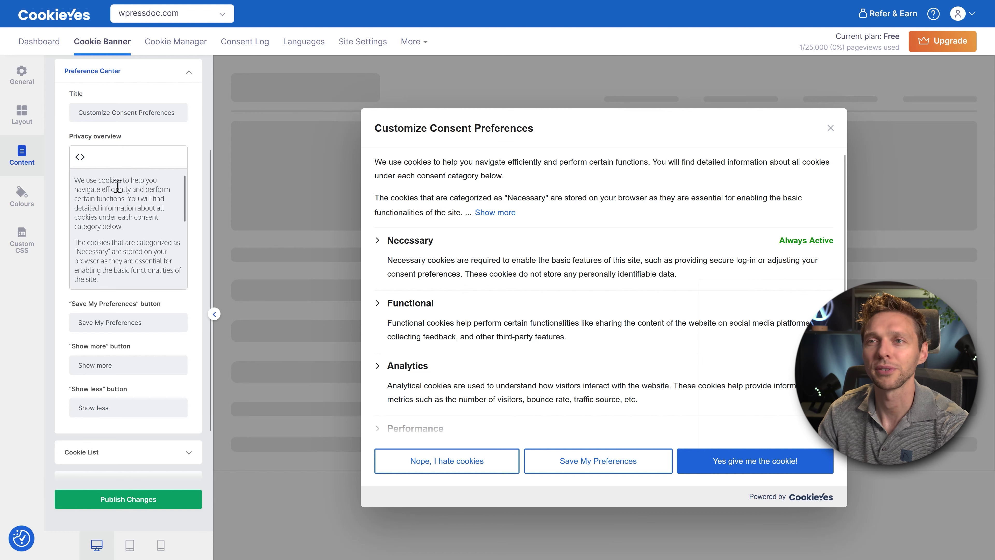
click(498, 214)
drag(377, 162, 431, 284)
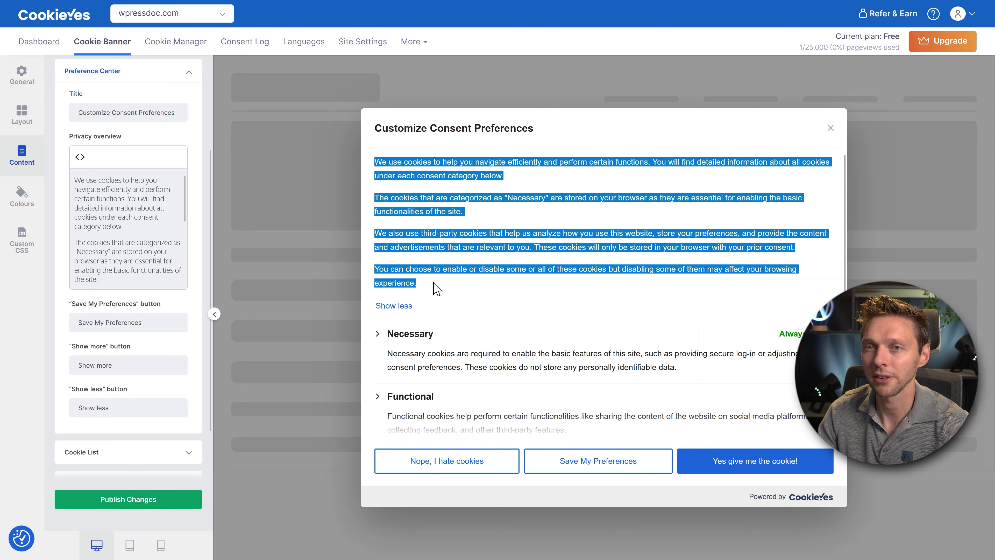
click(129, 237)
drag(164, 321, 70, 321)
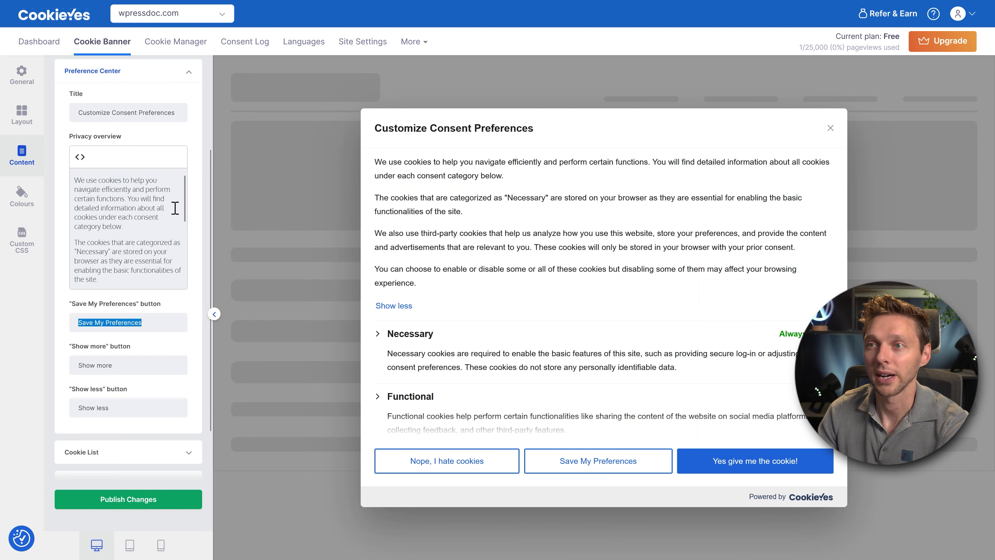
scroll(200, 191, down, 1)
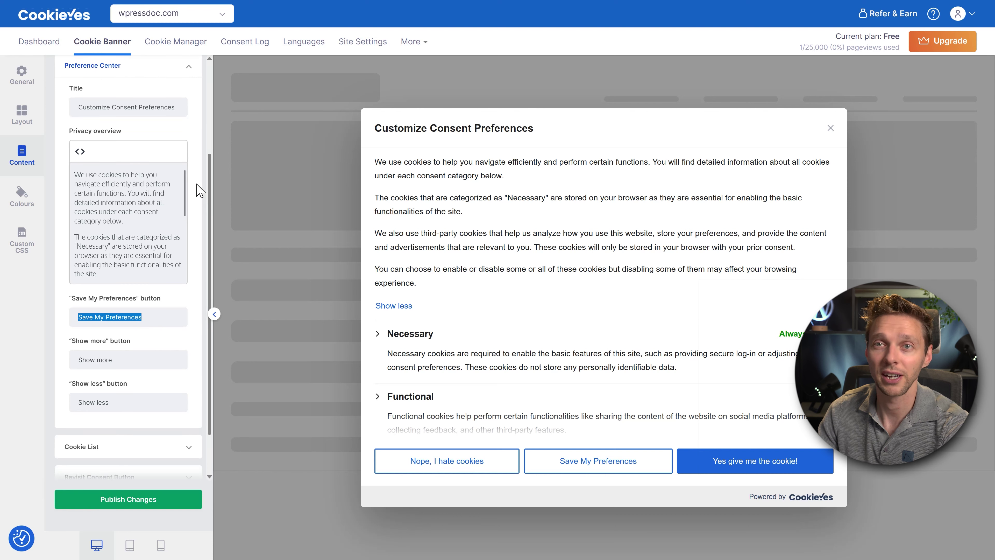
click(197, 233)
scroll(199, 238, down, 2)
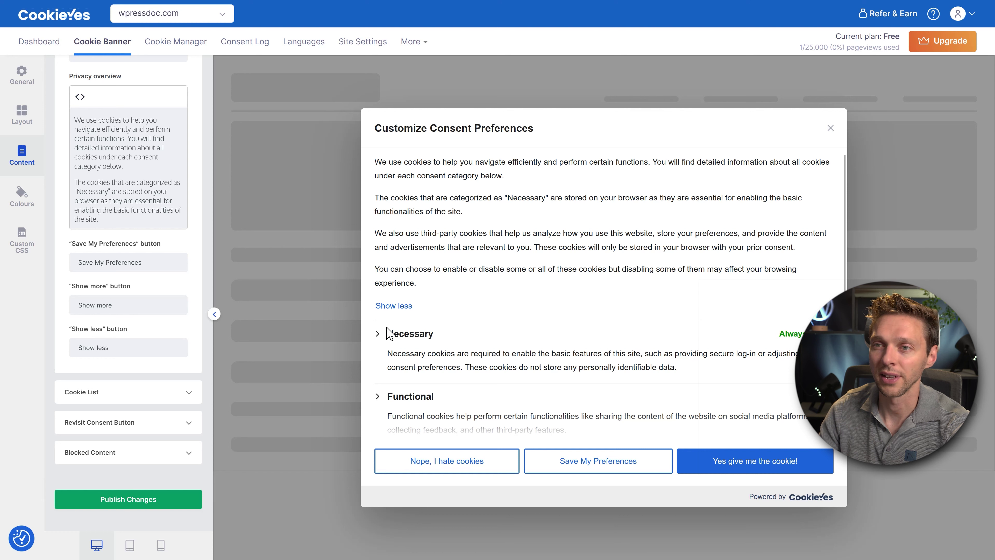
Expand the Necessary, Functional, Analytics, Performance and Advertisement categories in the preview.
click(390, 334)
middle_click(535, 305)
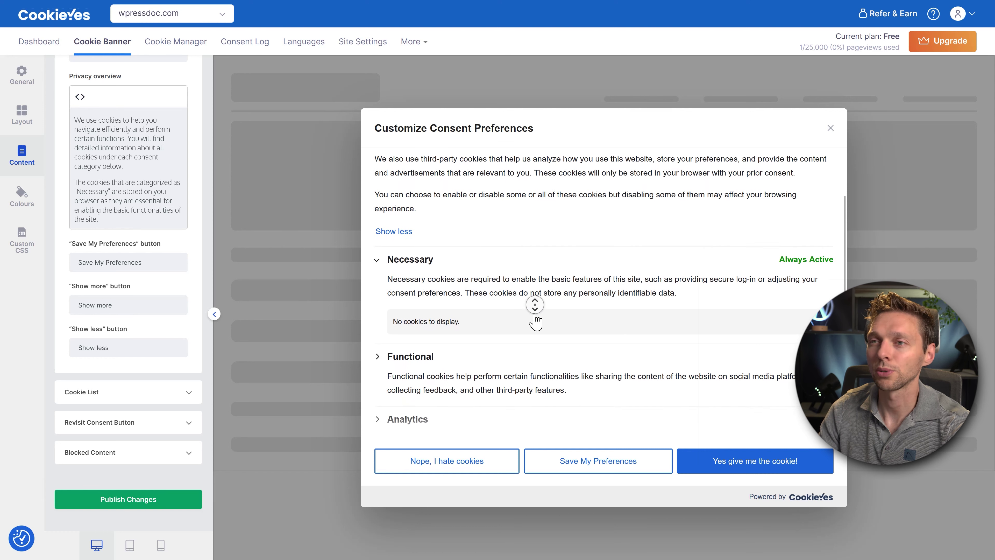
middle_click(535, 321)
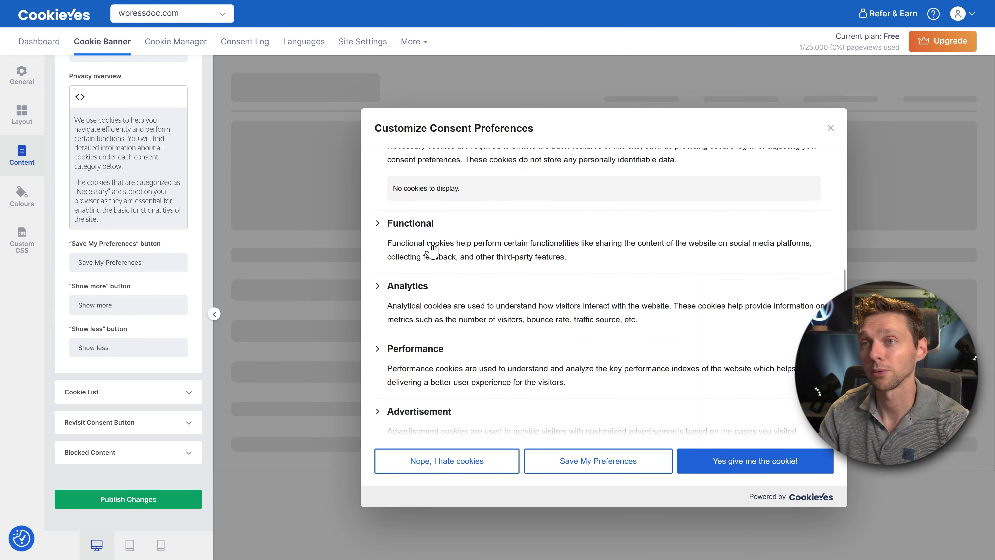
click(414, 227)
click(416, 289)
click(428, 349)
click(431, 411)
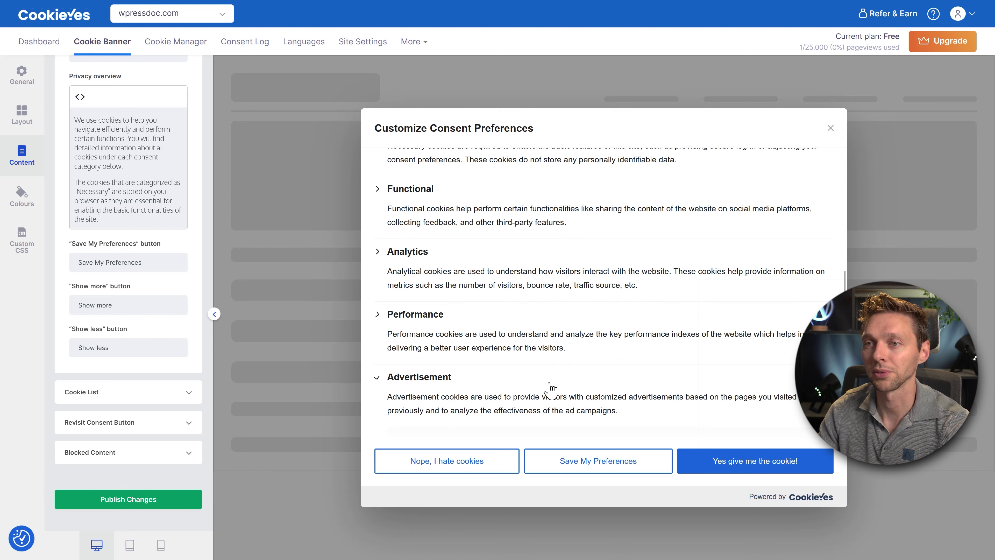
middle_click(540, 316)
scroll(434, 343, up, 10)
click(423, 334)
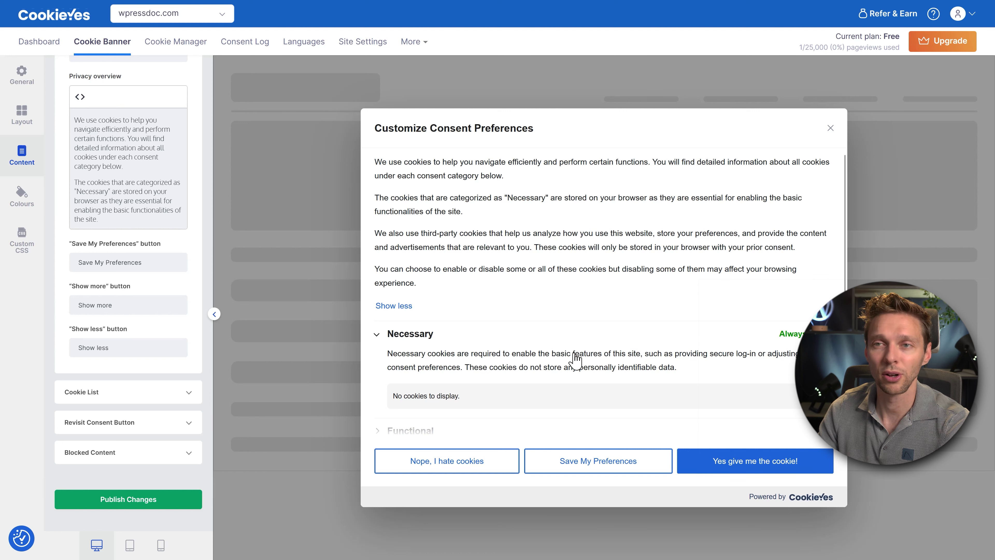
Change 'Show more' and 'Show less' to 'Read more' and 'Read less', testing them in the preview.
drag(152, 266, 78, 270)
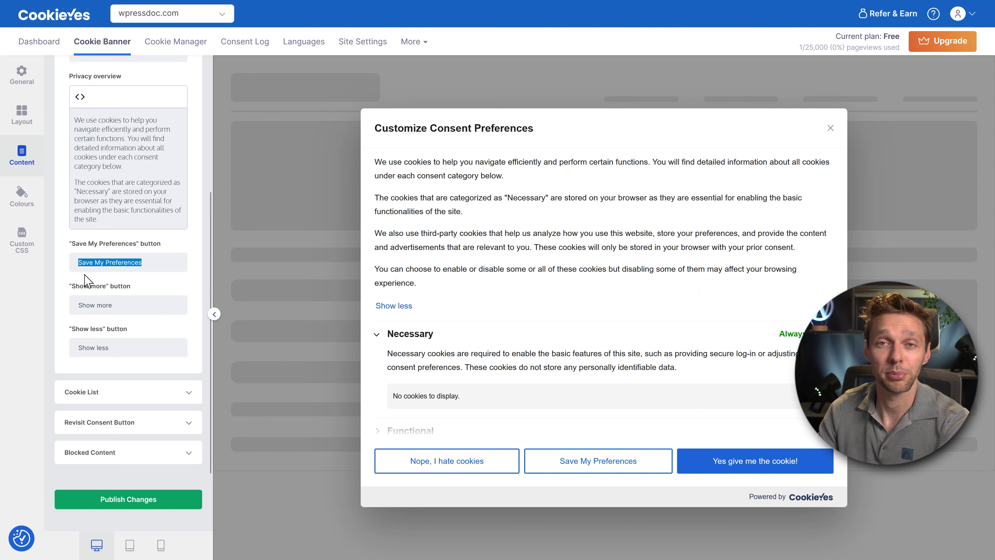
click(126, 302)
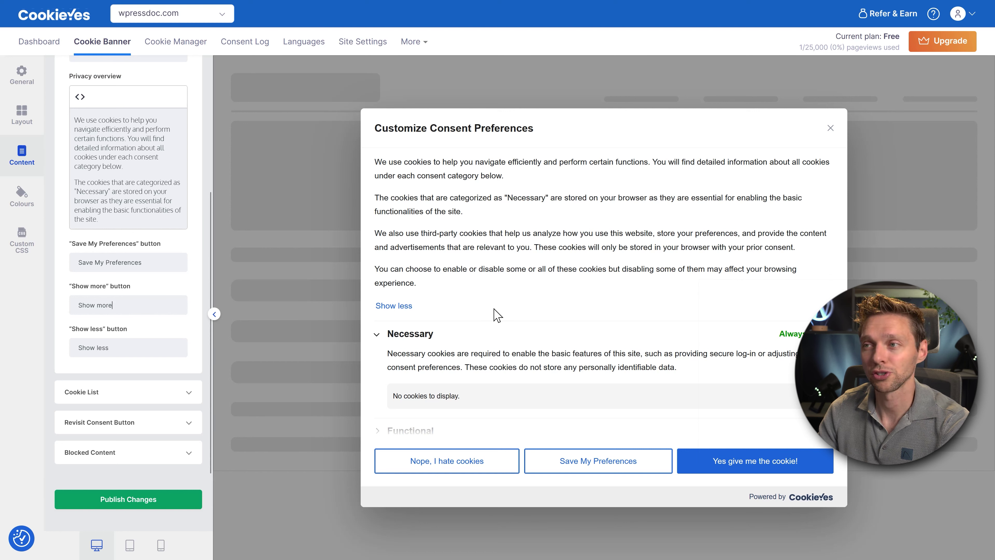
click(408, 306)
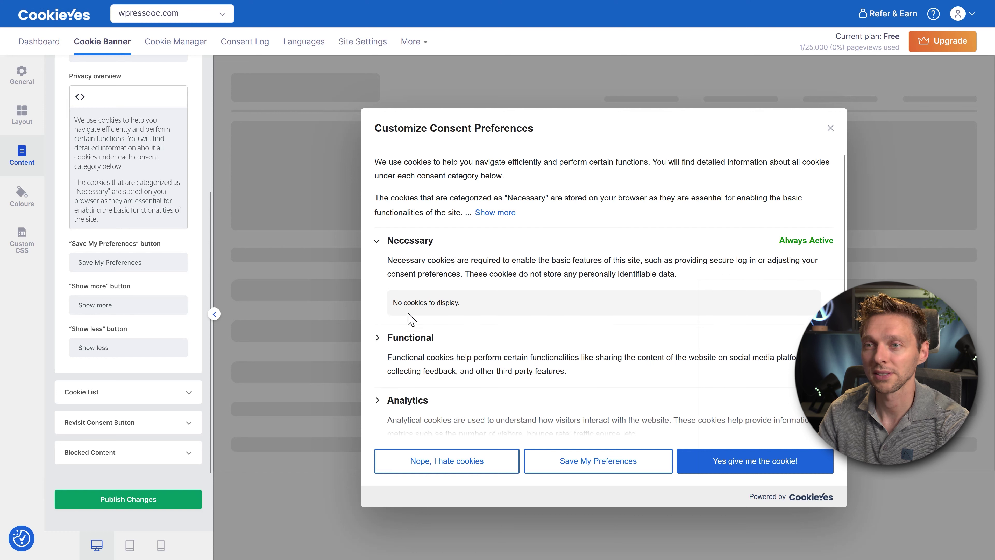
click(491, 217)
drag(94, 309, 67, 308)
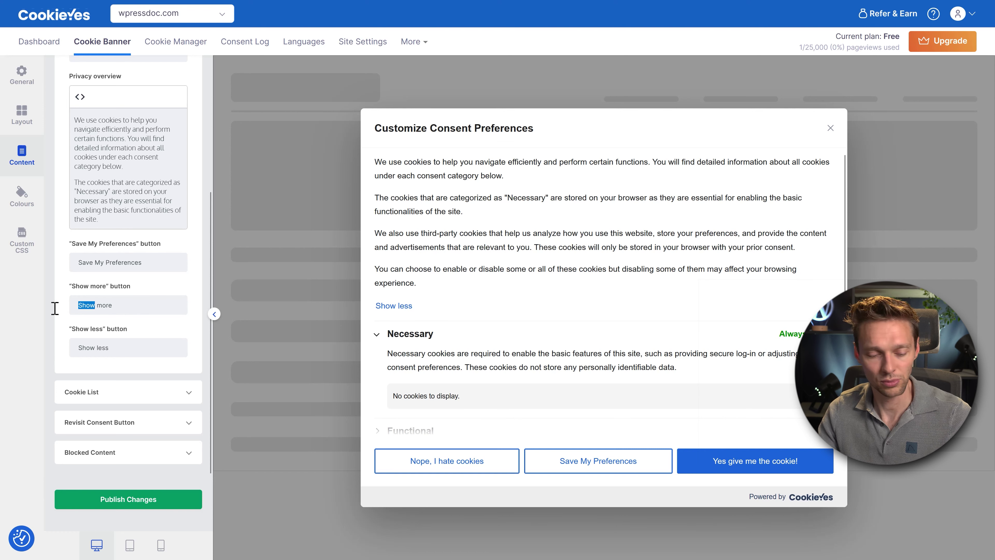
text(Read)
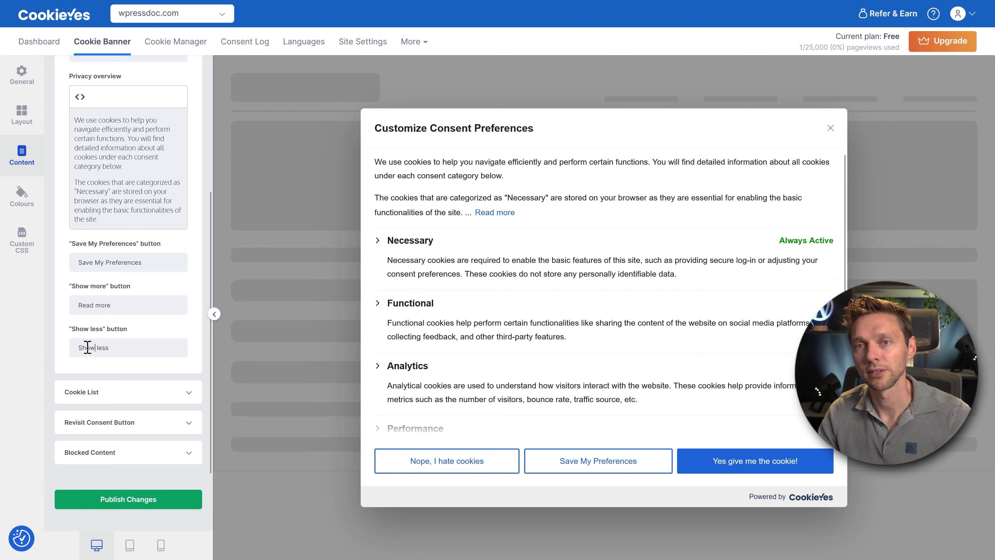
double_click(88, 347)
text(Read)
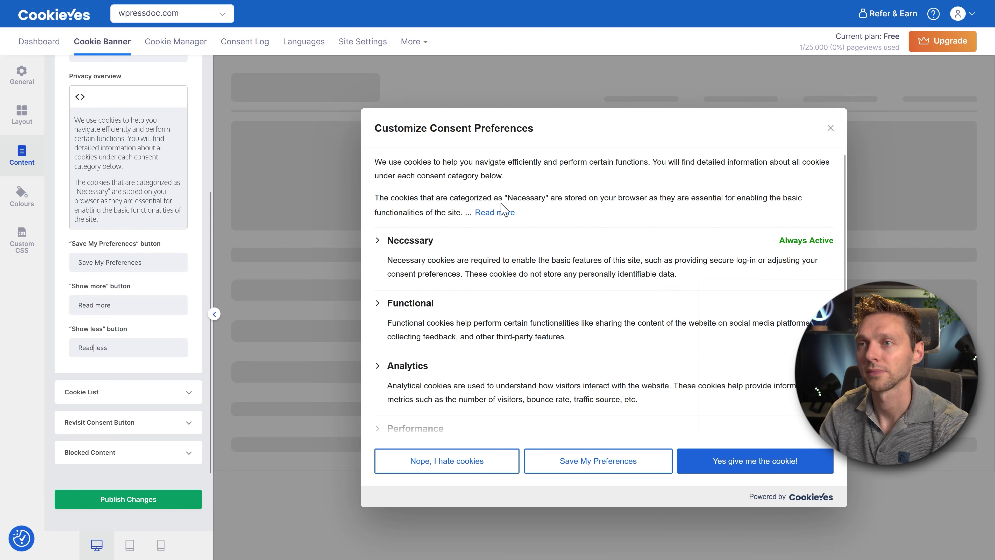
click(494, 212)
click(396, 304)
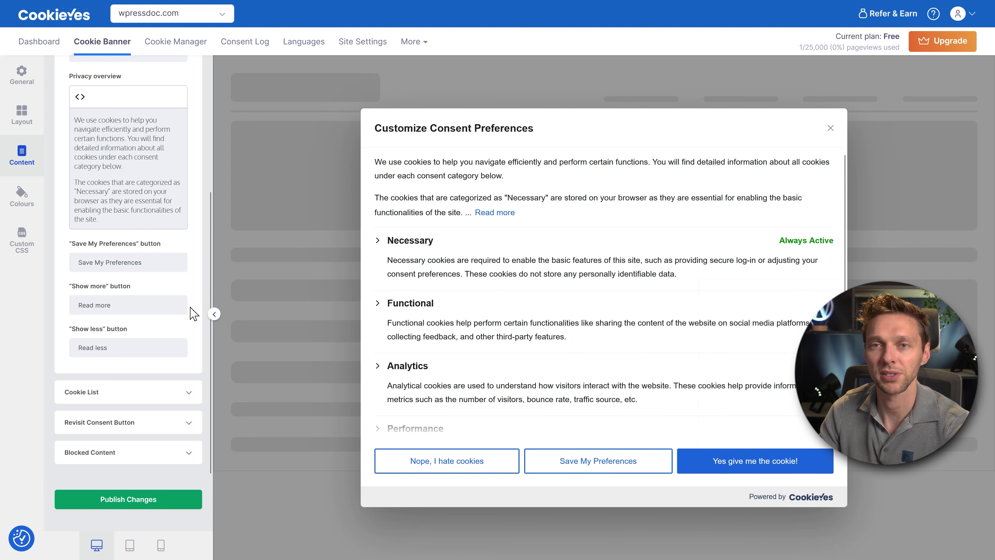
In Cookie List settings, toggle the cookie list off and back on, checking the preview.
click(188, 392)
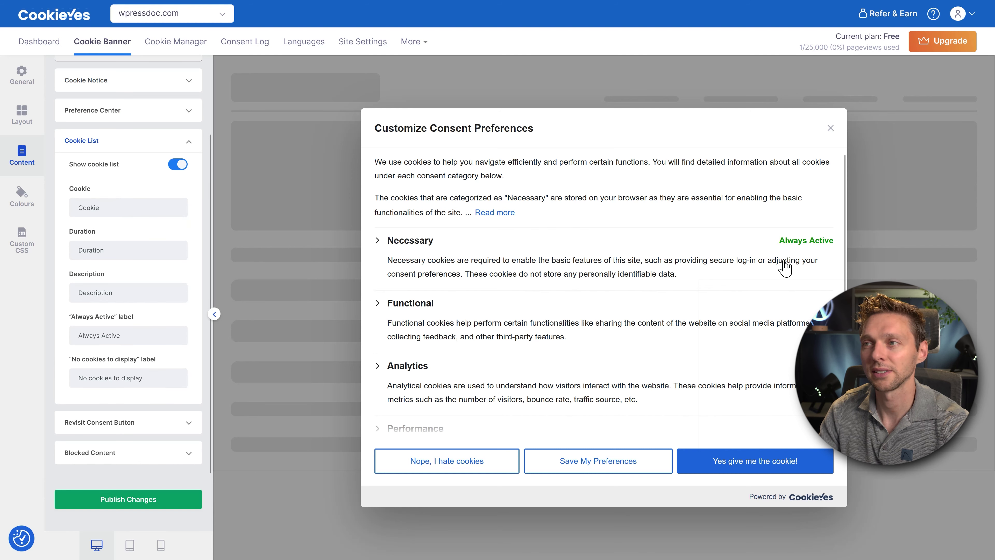
click(177, 164)
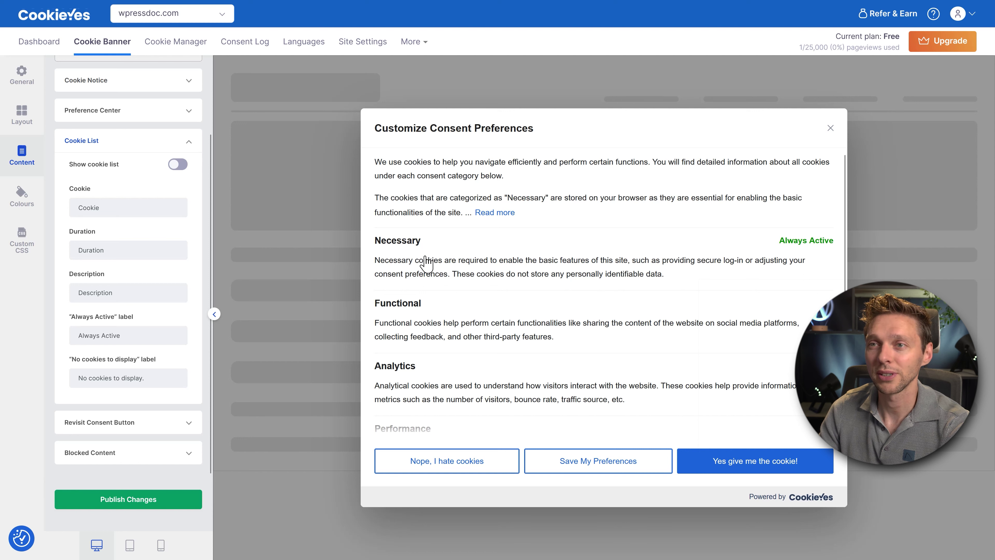
click(177, 164)
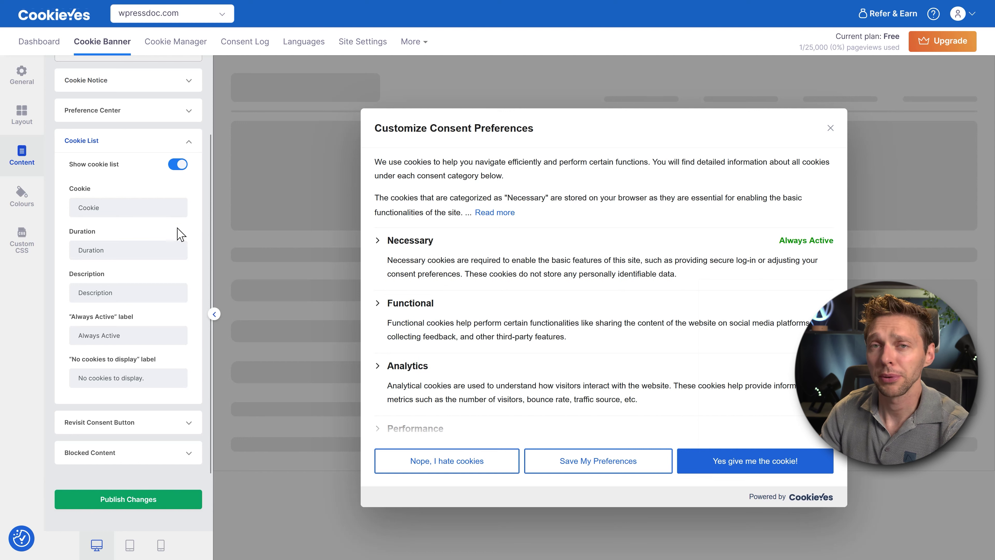
click(406, 240)
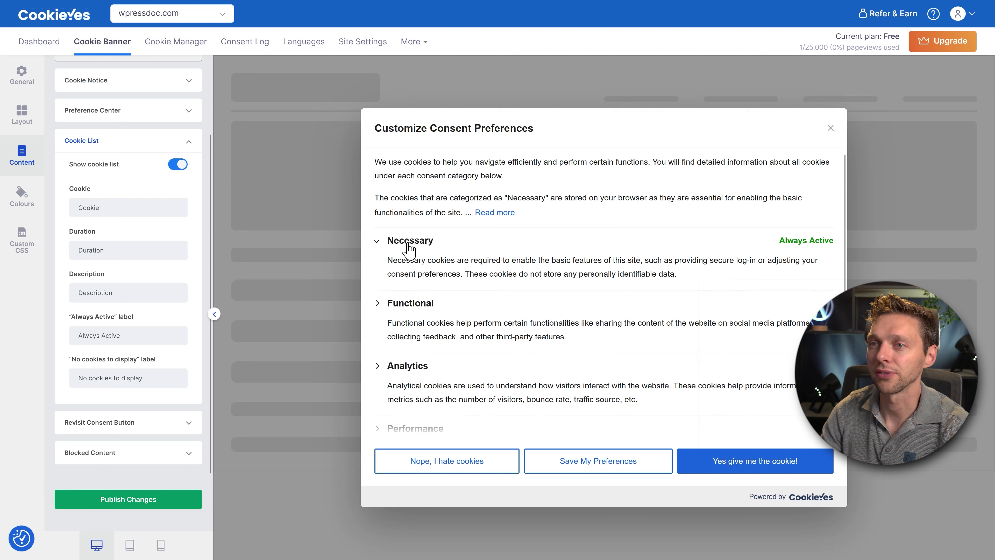
click(407, 244)
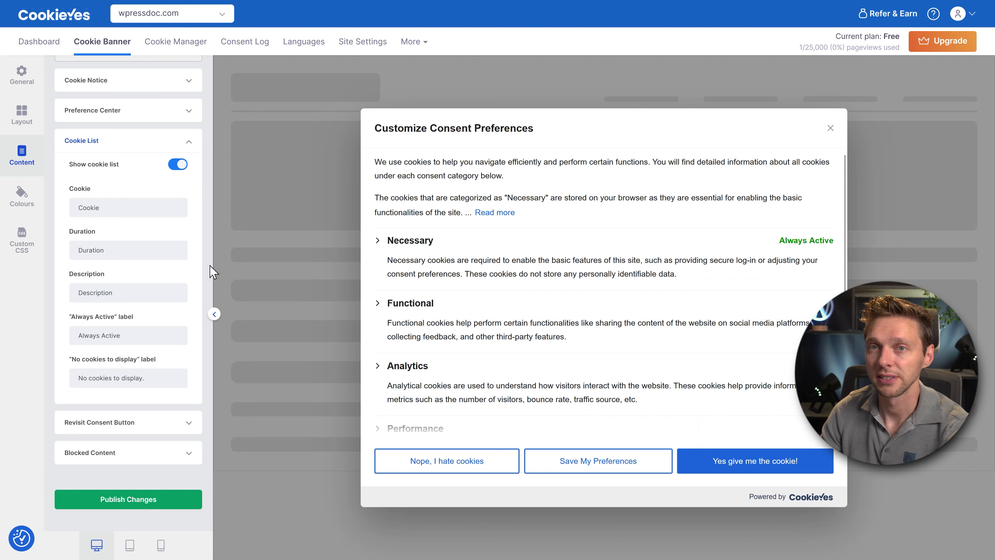
triple_click(836, 243)
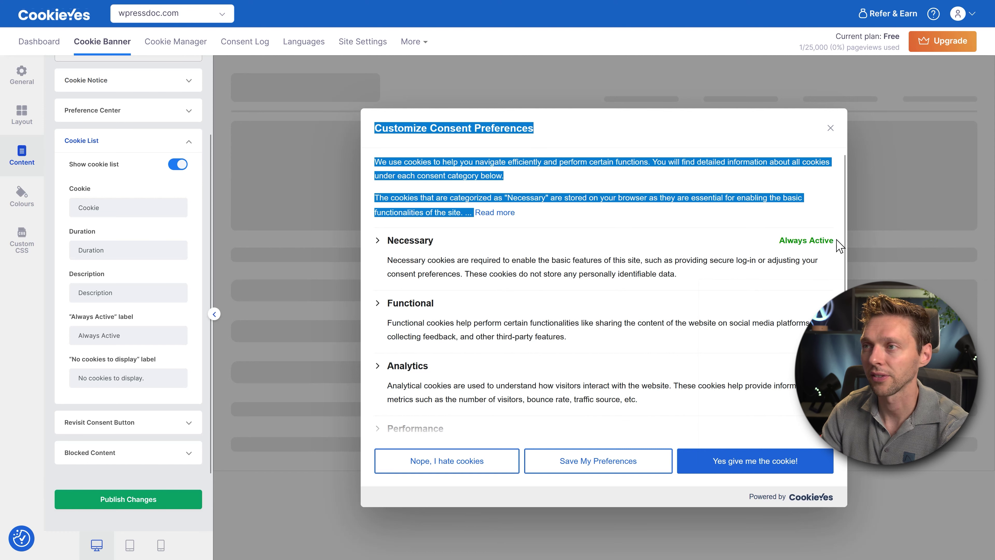
triple_click(799, 241)
click(750, 257)
scroll(685, 263, down, 1)
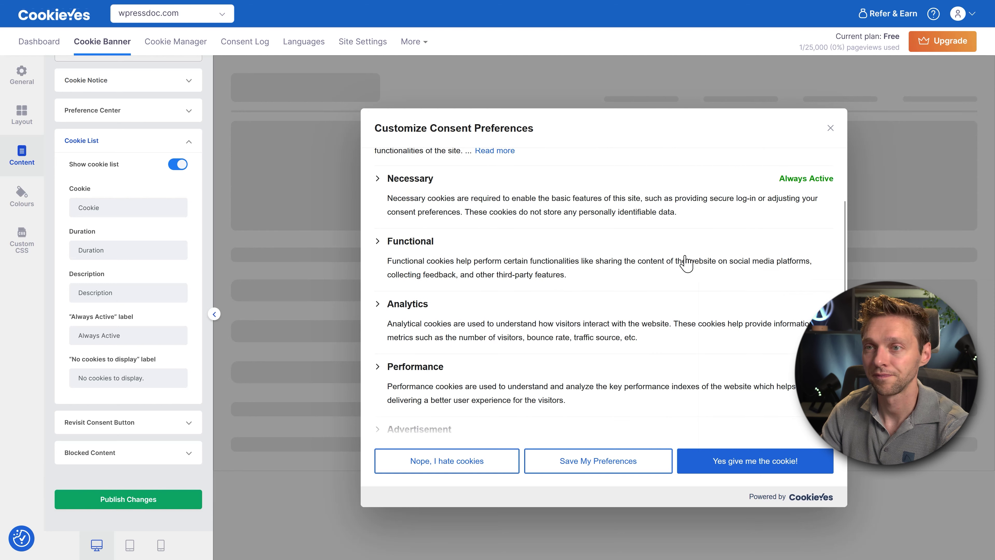
scroll(685, 263, down, 1)
Replace the 'No cookies to display' label with 'Don't worry, we don't serve those cookies today!'.
click(408, 255)
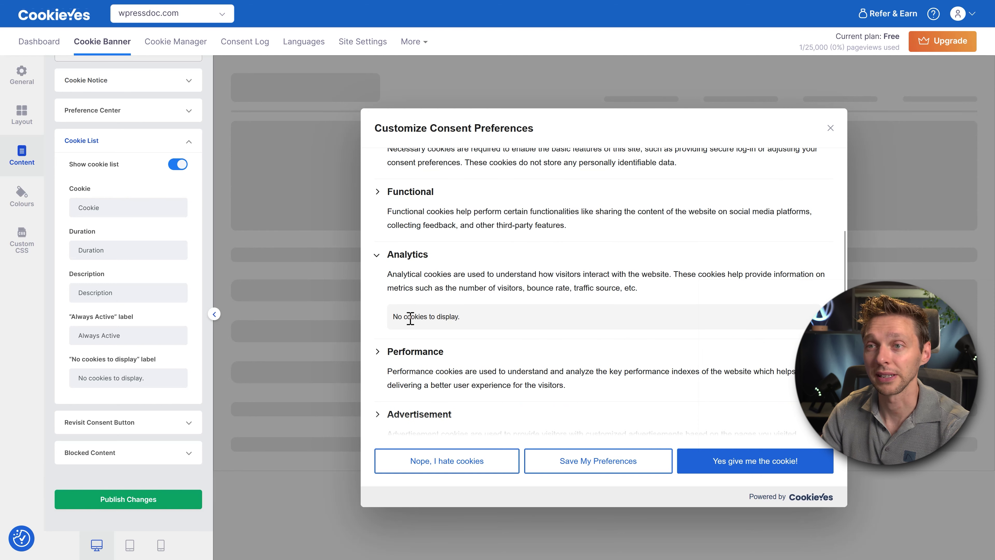
drag(455, 315, 397, 319)
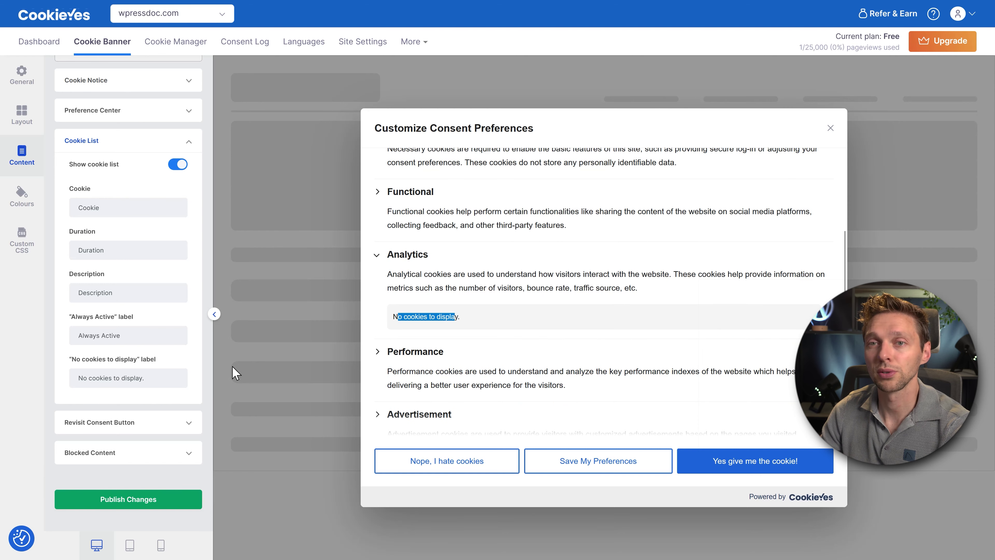
drag(168, 377, 79, 382)
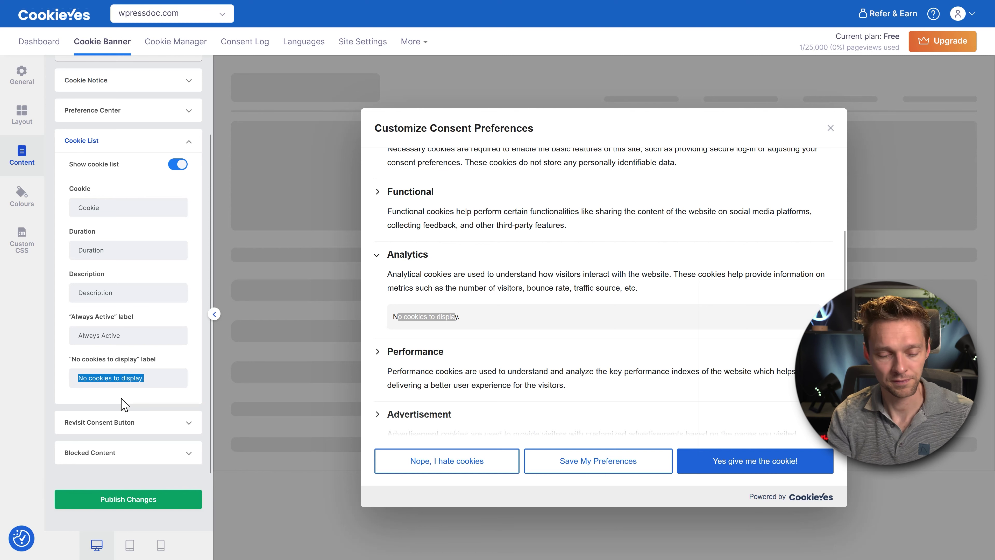
text(Don't worry, we don't serve those cookies today!)
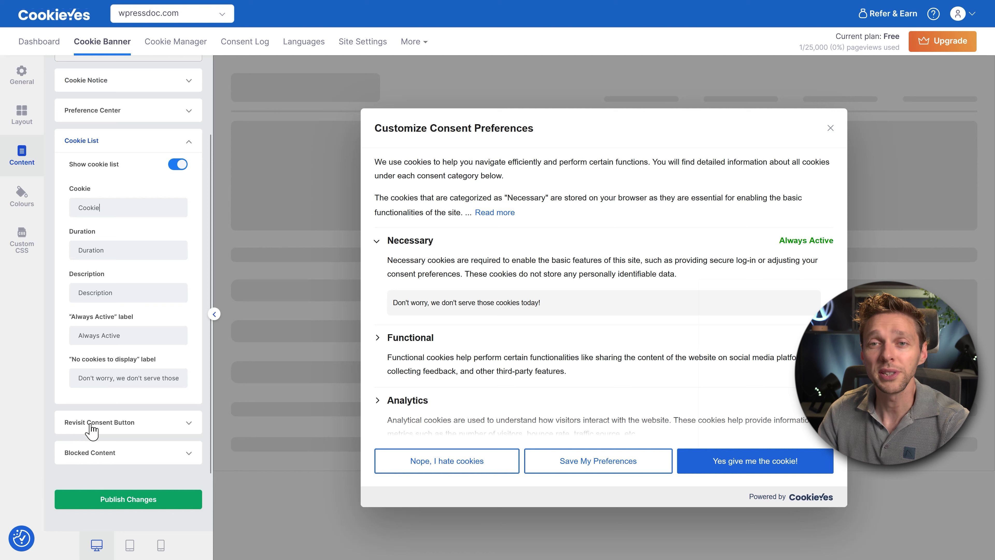
click(132, 423)
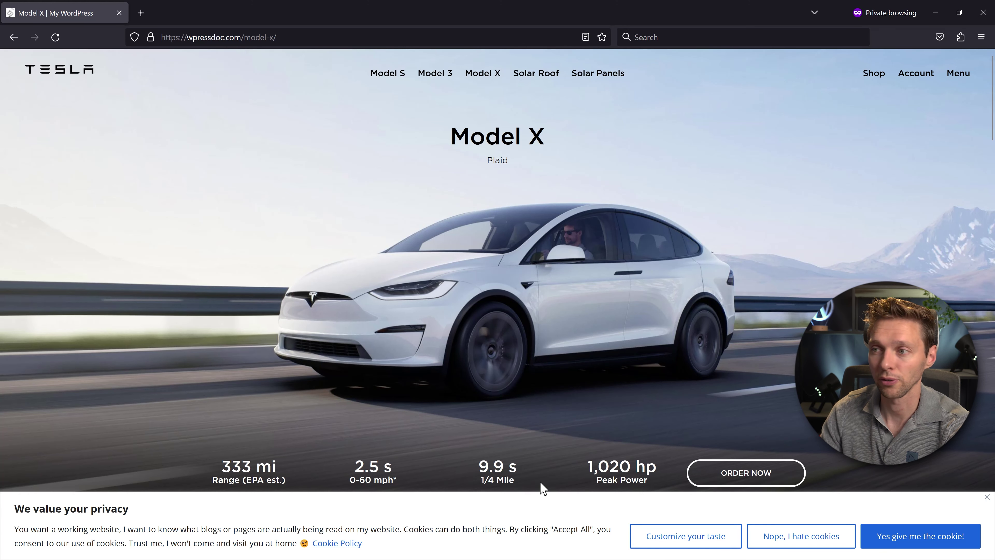
Accept the live banner, then reopen preferences via the Cookie Settings badge and accept all again.
click(942, 542)
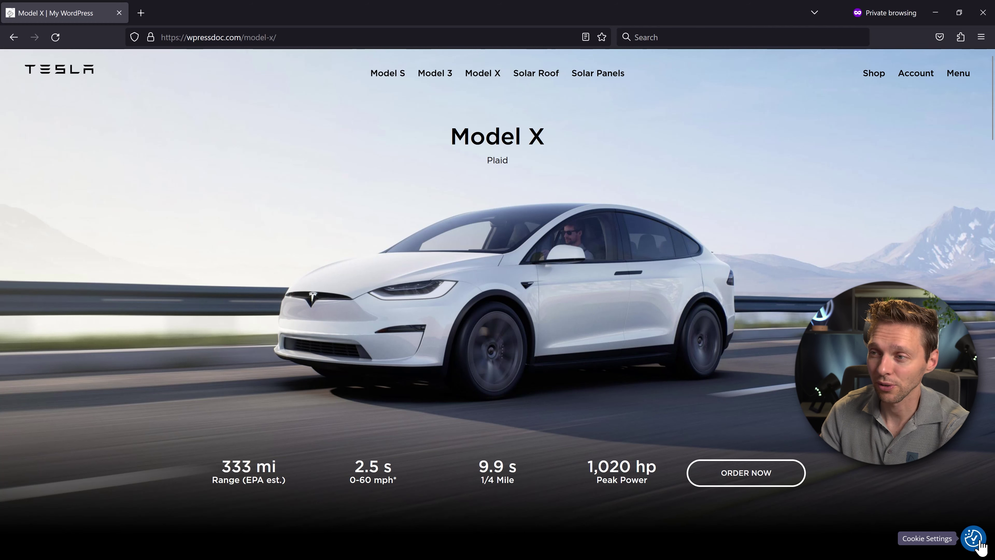
scroll(498, 284, down, 3)
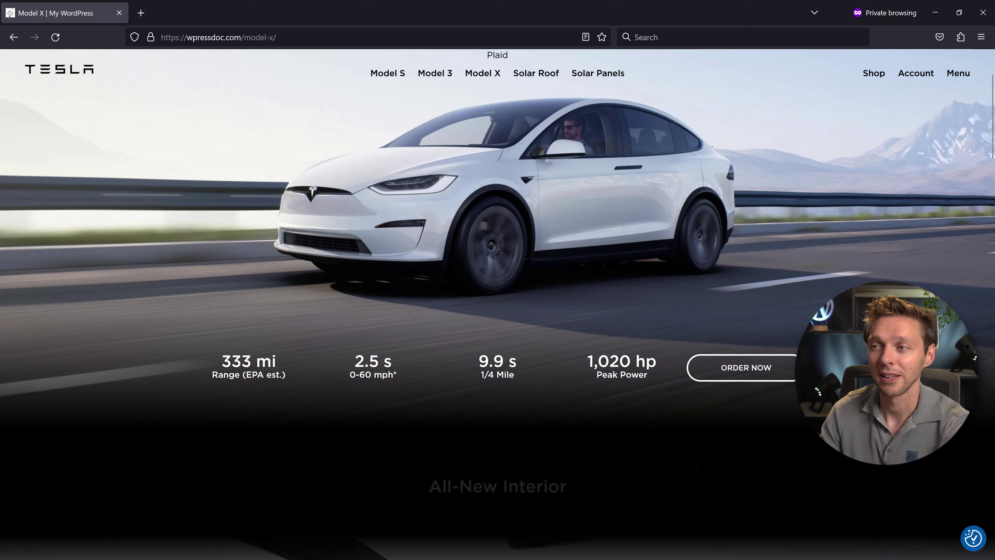
scroll(497, 304, down, 12)
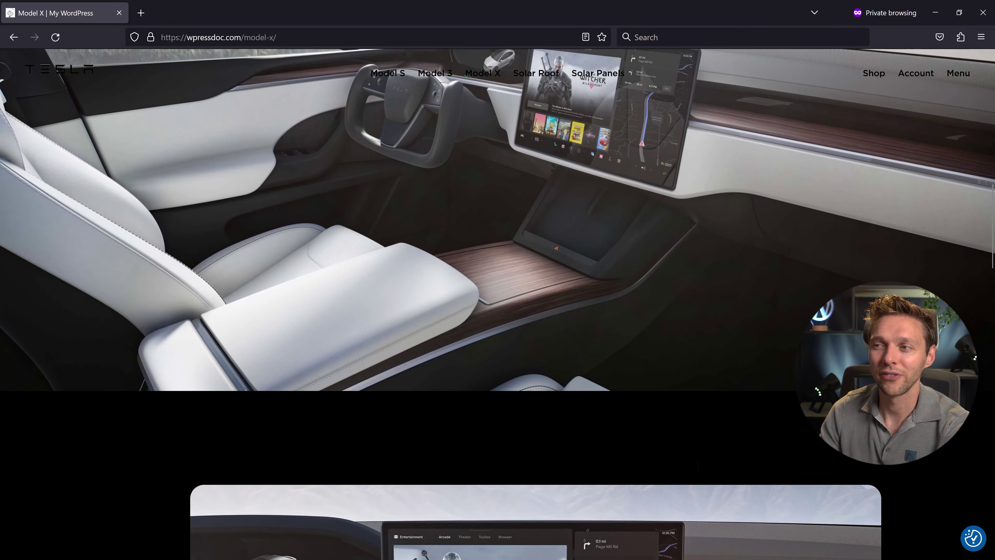
scroll(497, 304, down, 10)
scroll(497, 305, up, 8)
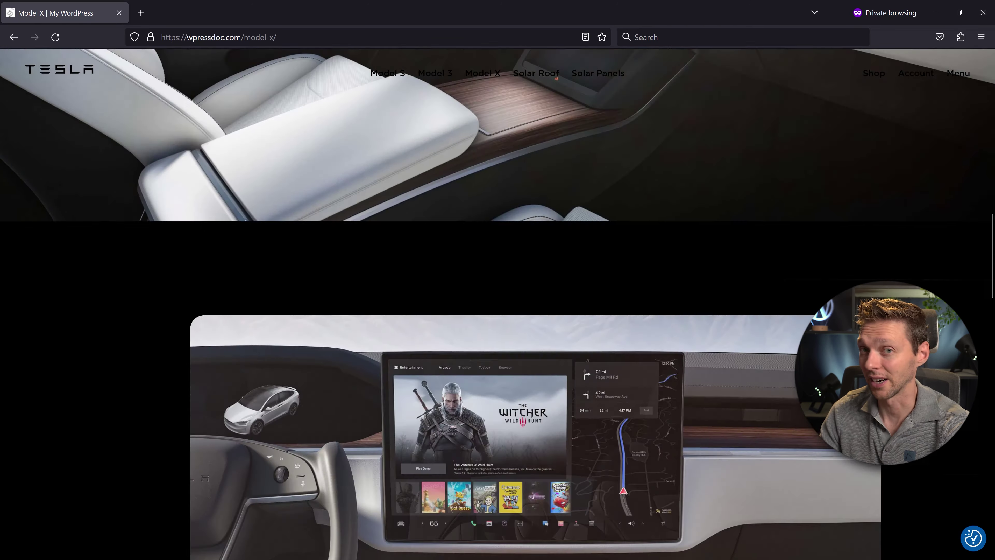
scroll(497, 304, up, 15)
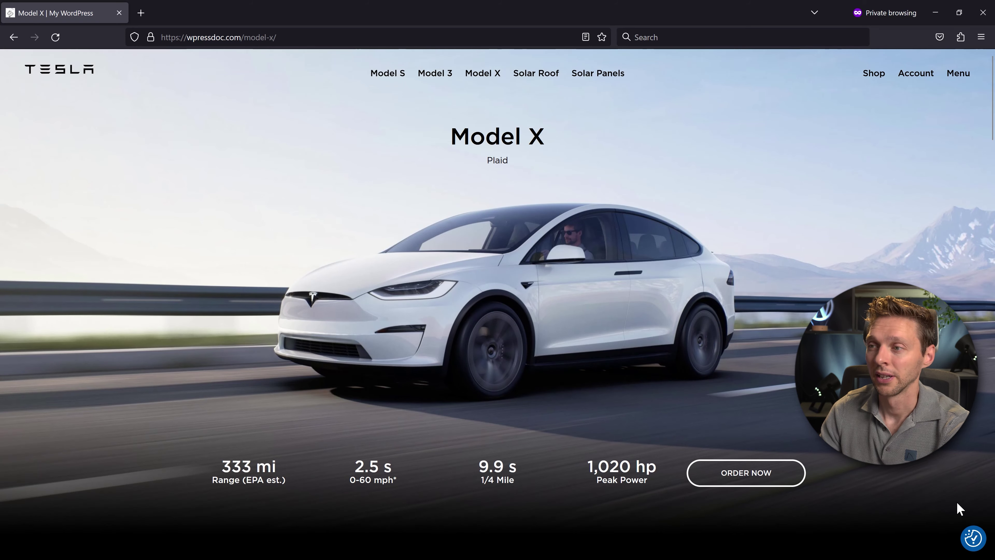
click(972, 538)
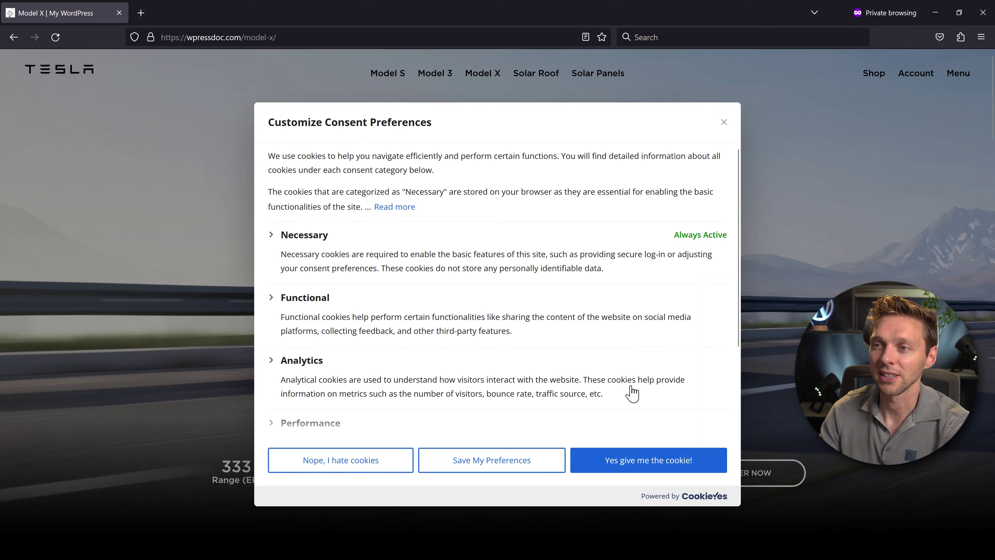
click(652, 461)
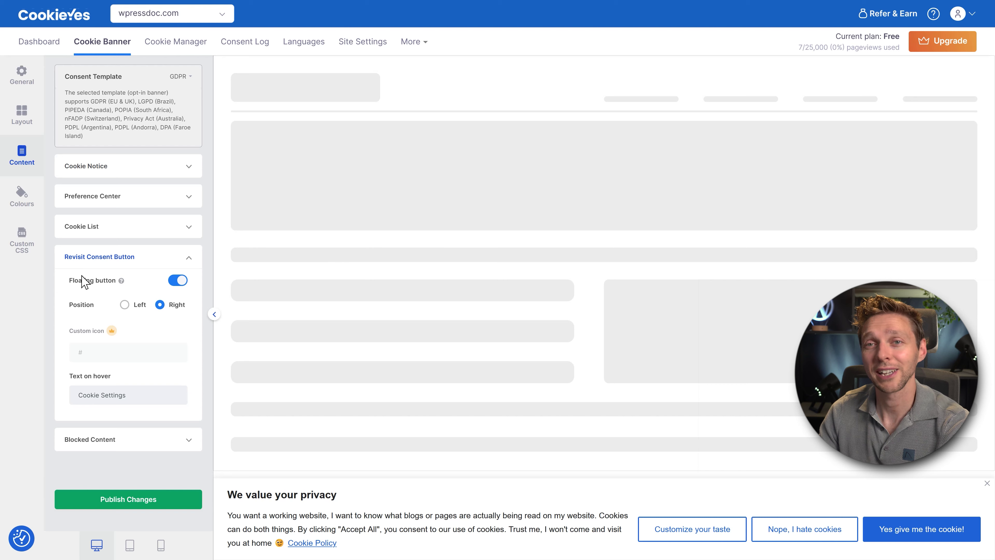
Turn off the floating revisit consent button and publish the banner changes.
click(179, 280)
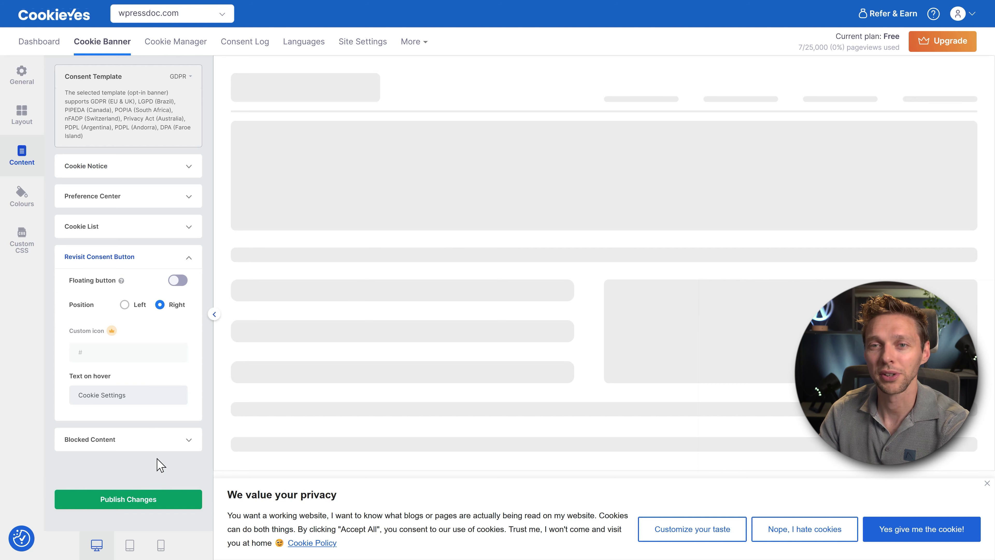
click(144, 499)
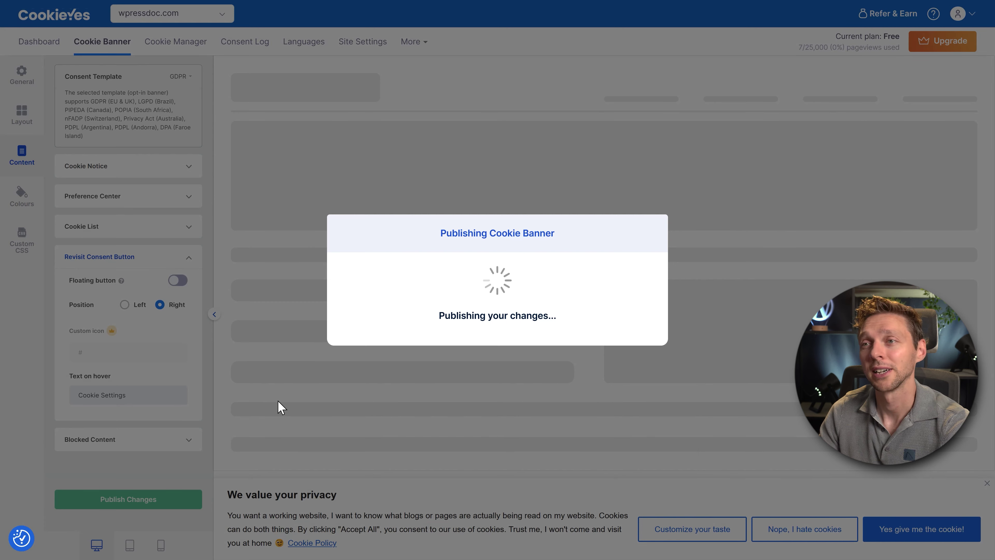
click(497, 348)
Review the Blocked Content alt text setting without changing it.
click(118, 439)
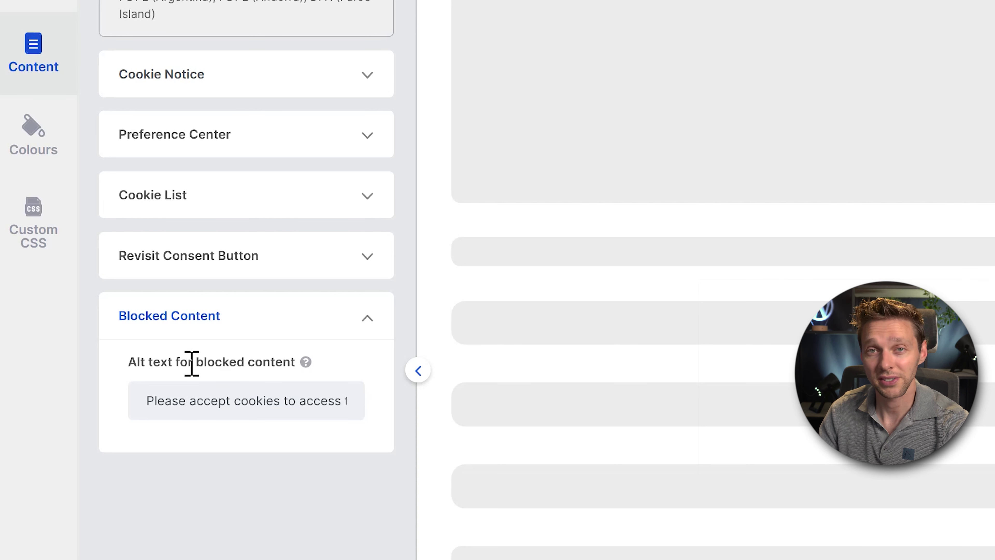
drag(143, 402, 375, 404)
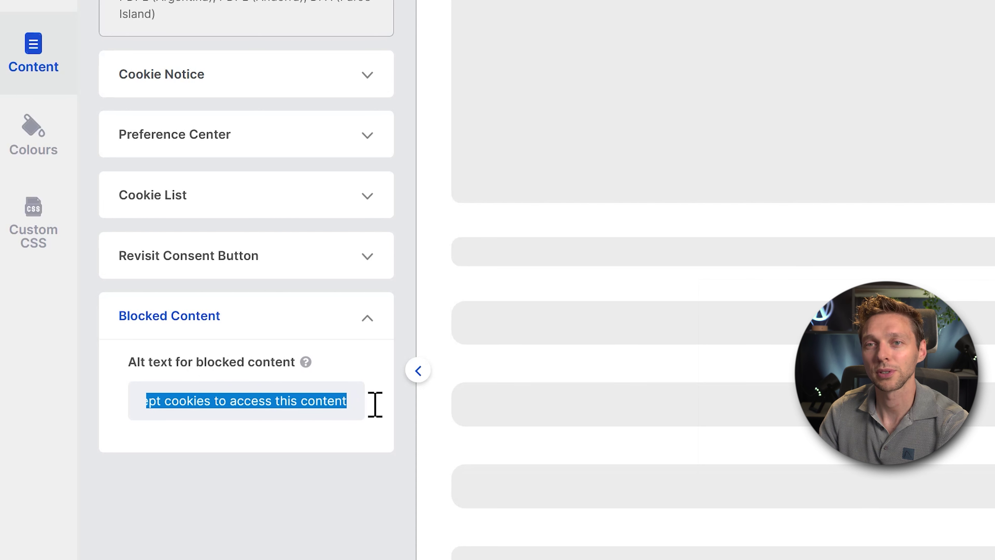
click(341, 433)
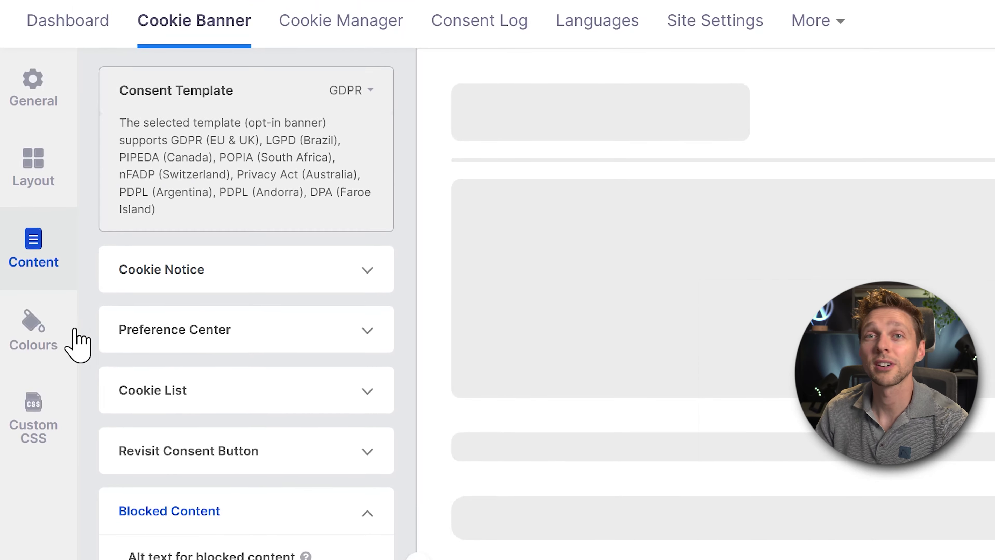
click(74, 136)
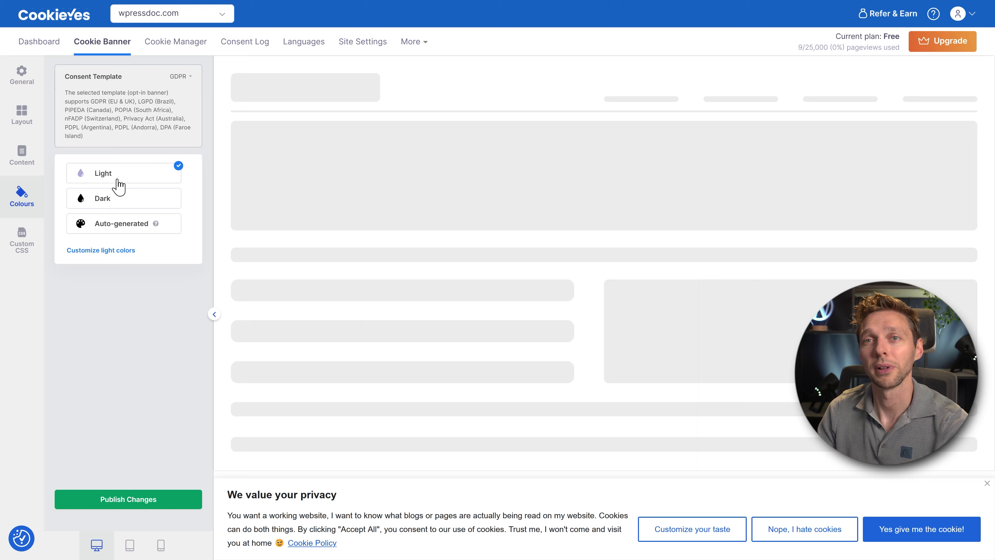
Try the Dark and auto colour themes, then choose Light and customise it into the Custom theme.
click(102, 198)
click(116, 228)
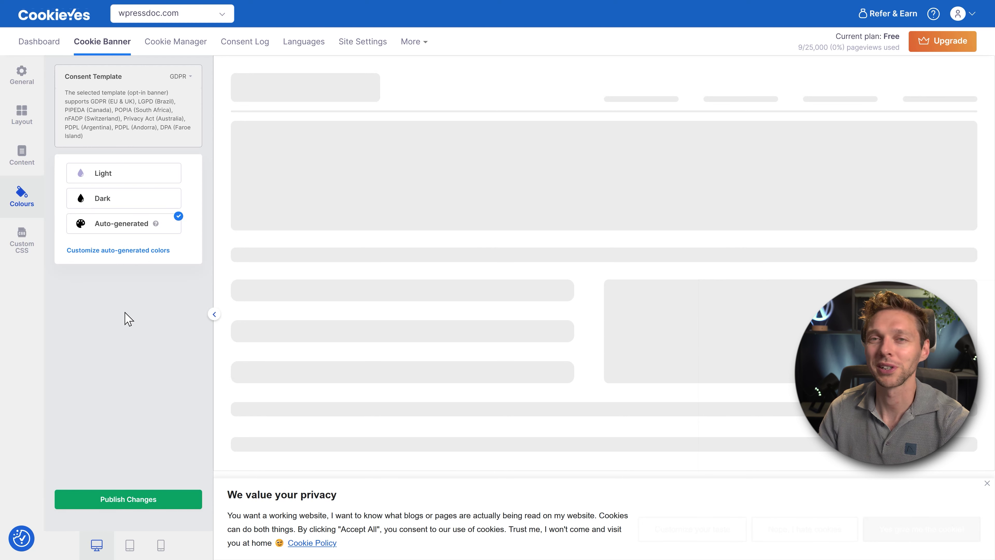
click(126, 179)
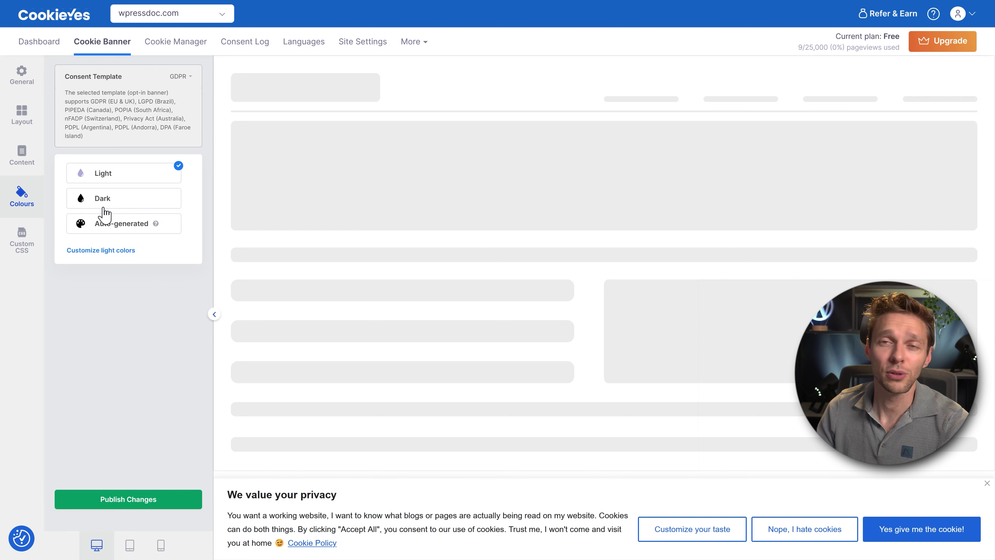
click(114, 252)
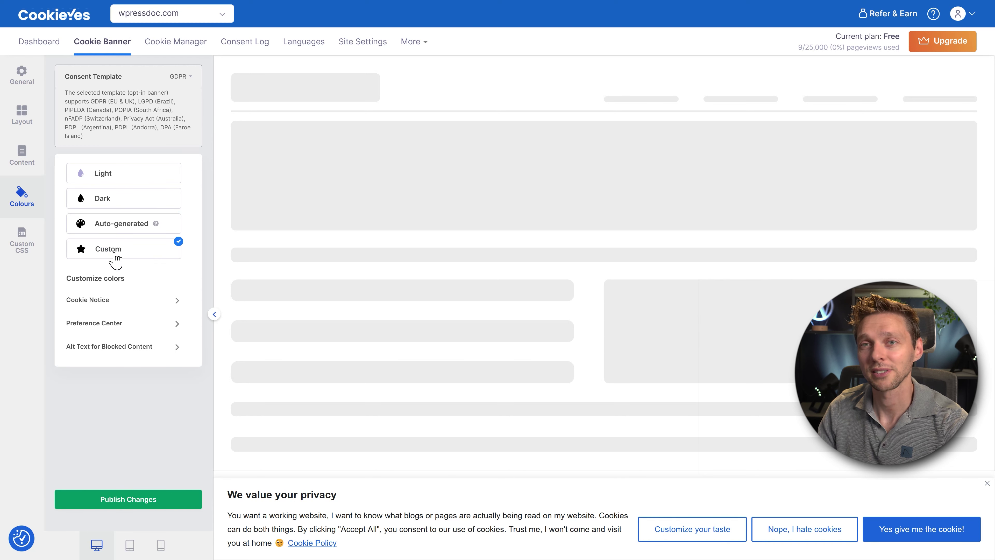
Set the Cookie Notice banner background to red #FF0000, then back to white #FFFFFF.
click(95, 301)
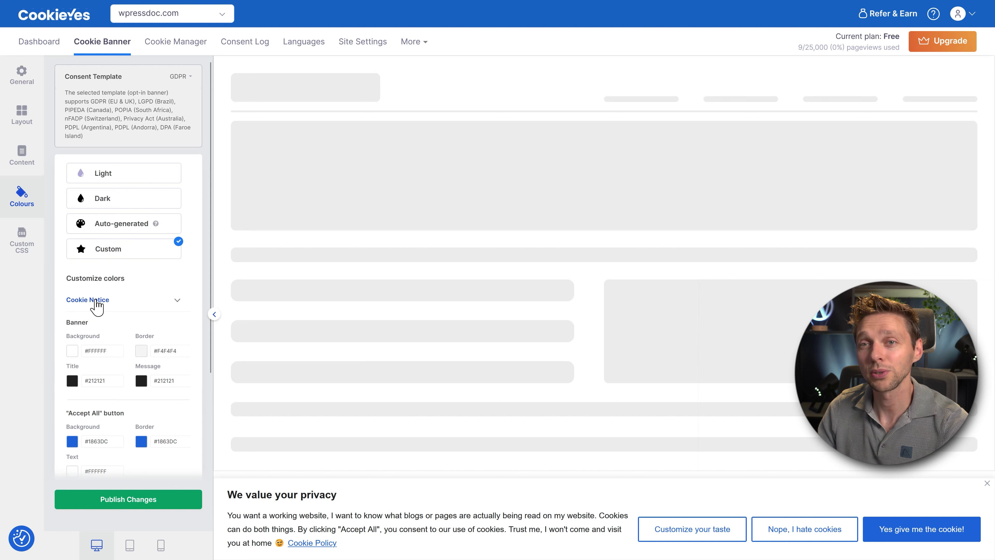
click(72, 351)
click(173, 376)
click(176, 328)
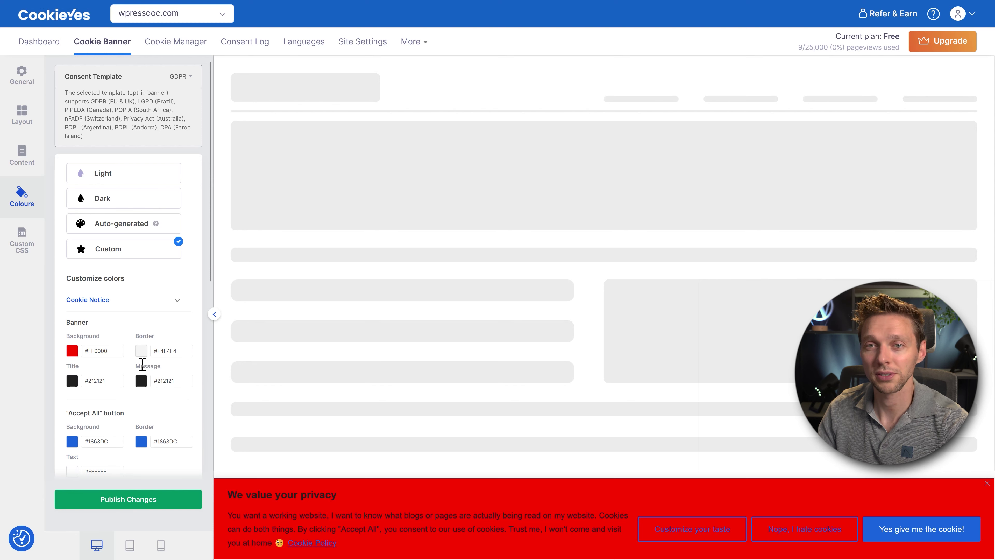
scroll(147, 431, down, 2)
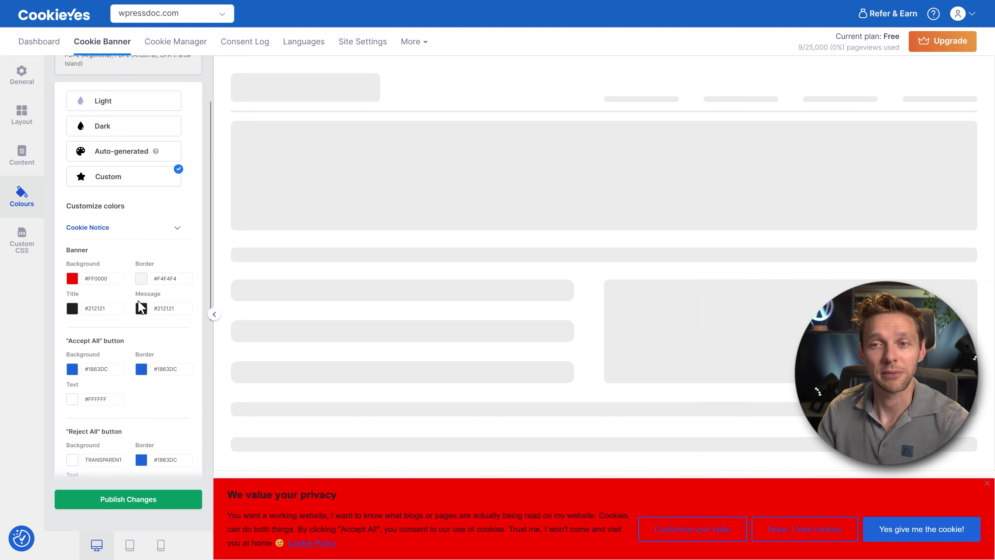
click(72, 278)
drag(98, 327, 60, 288)
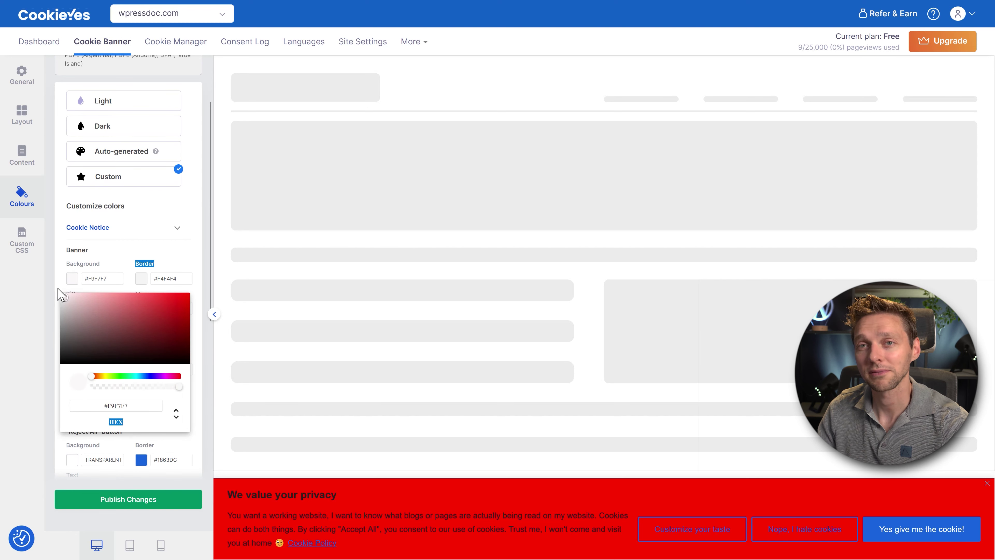
click(121, 259)
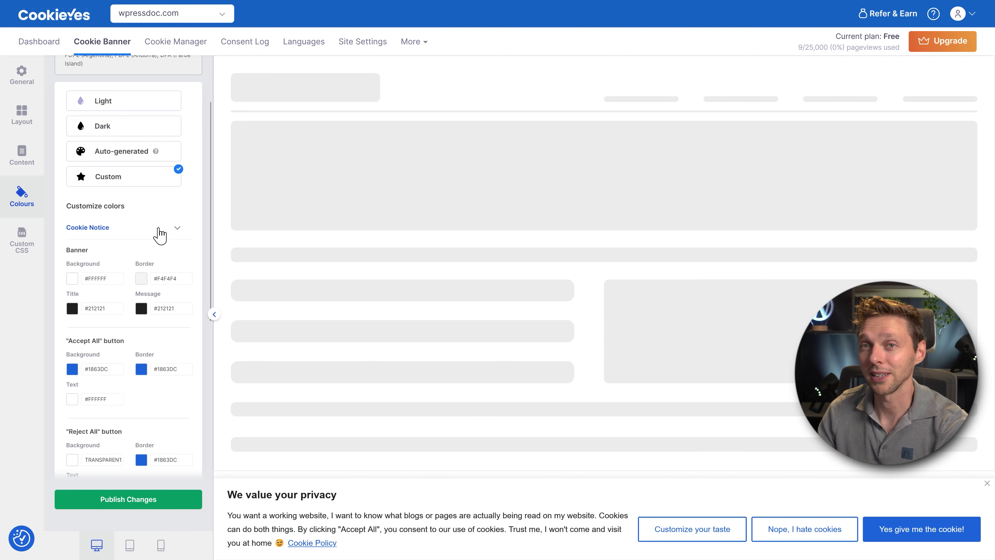
Collapse the Cookie Notice colours, publish the colour changes, and go to Custom CSS.
click(176, 228)
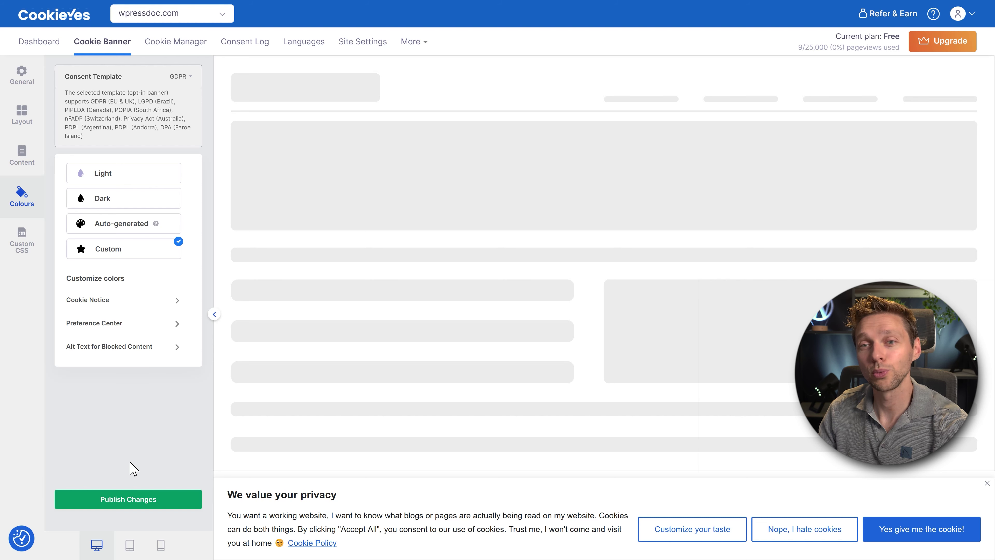
click(141, 502)
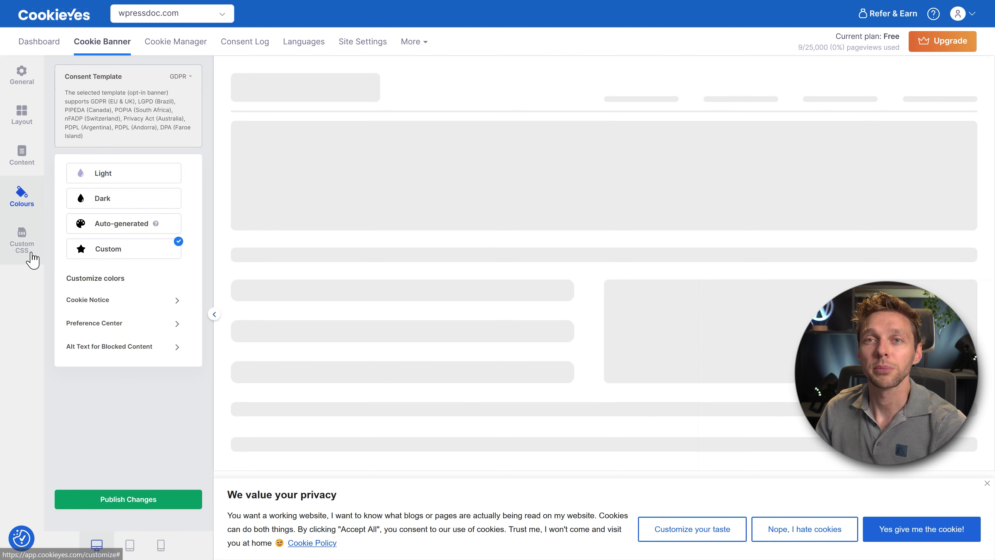
click(32, 259)
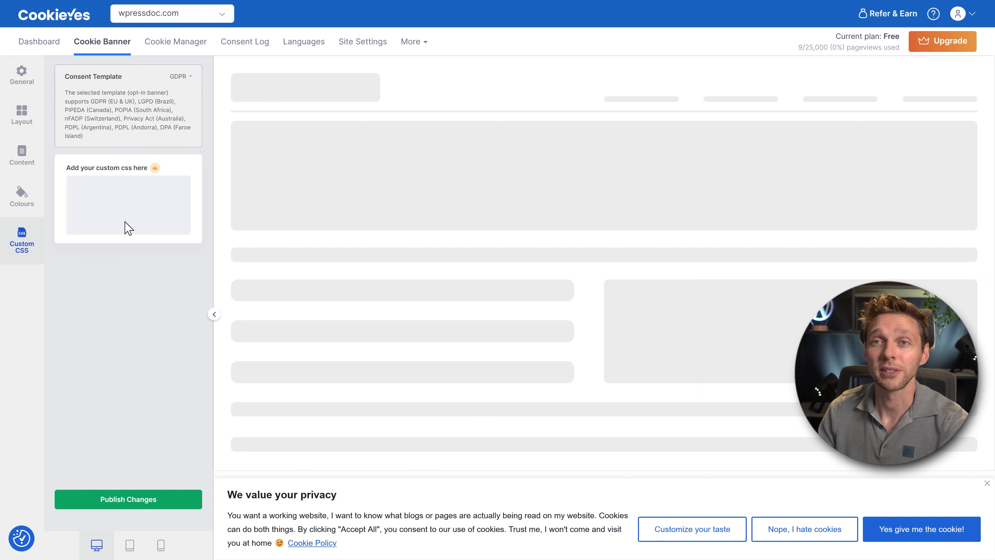
Publish the banner changes and switch to the Cookie Manager page.
click(133, 504)
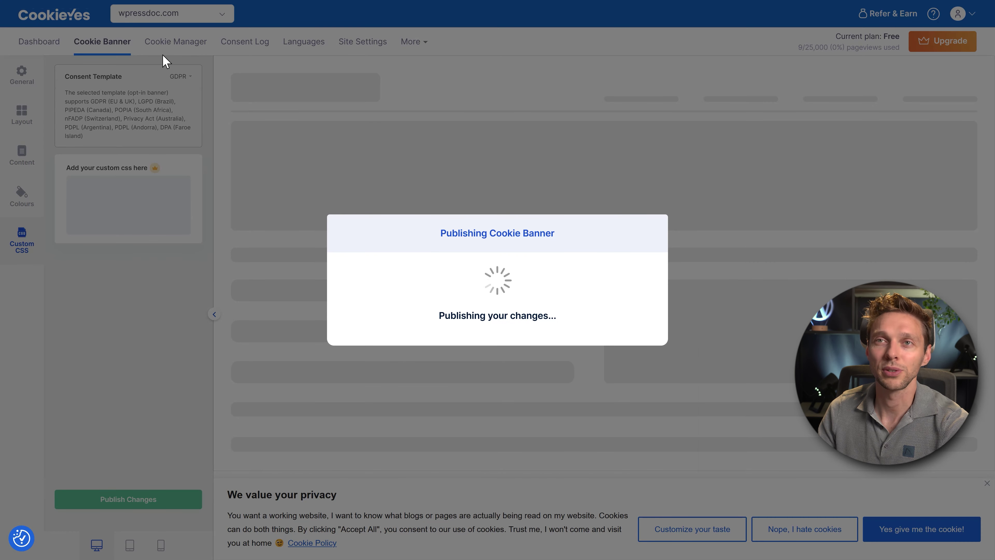
click(165, 49)
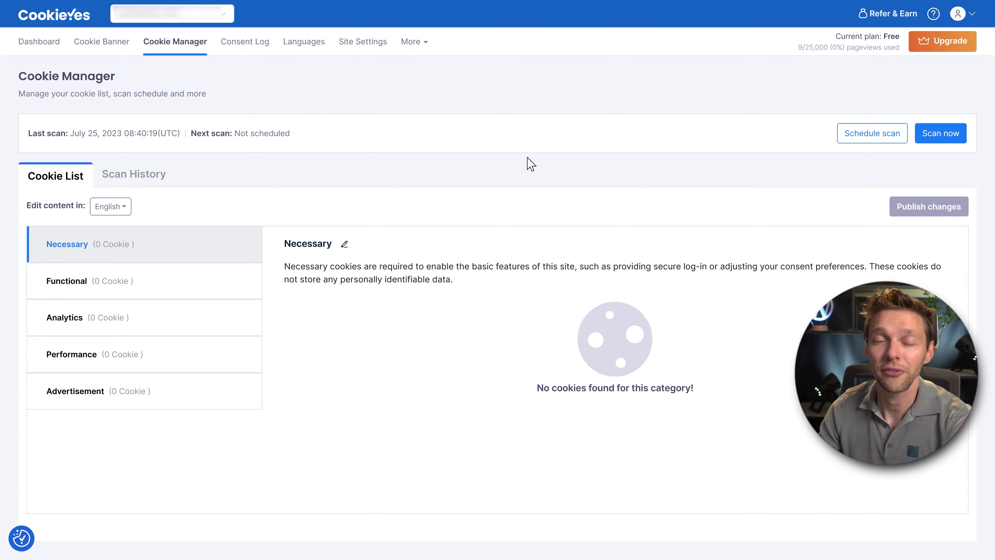
Set the cookie scan frequency to Monthly and view the list of scanned cookies.
click(868, 141)
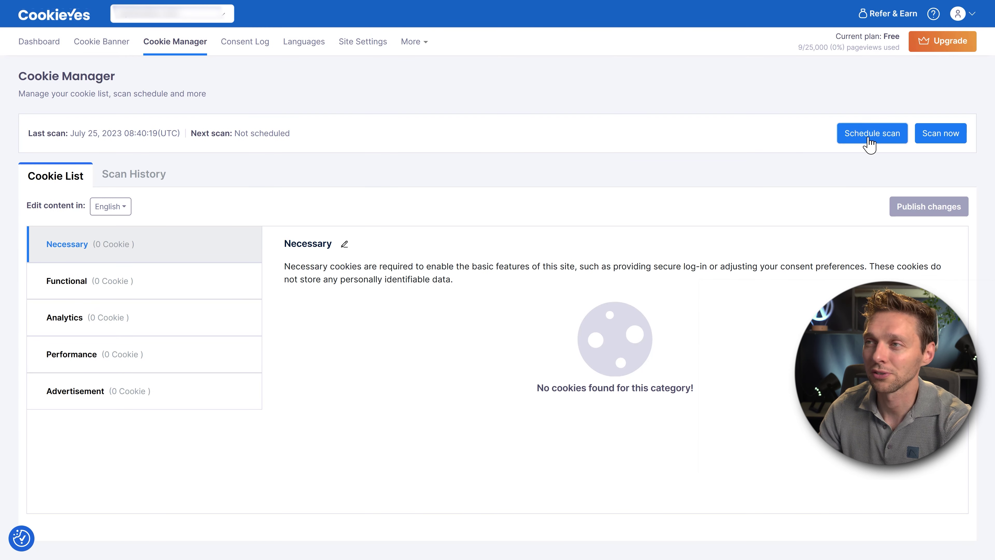
mouse_move(457, 239)
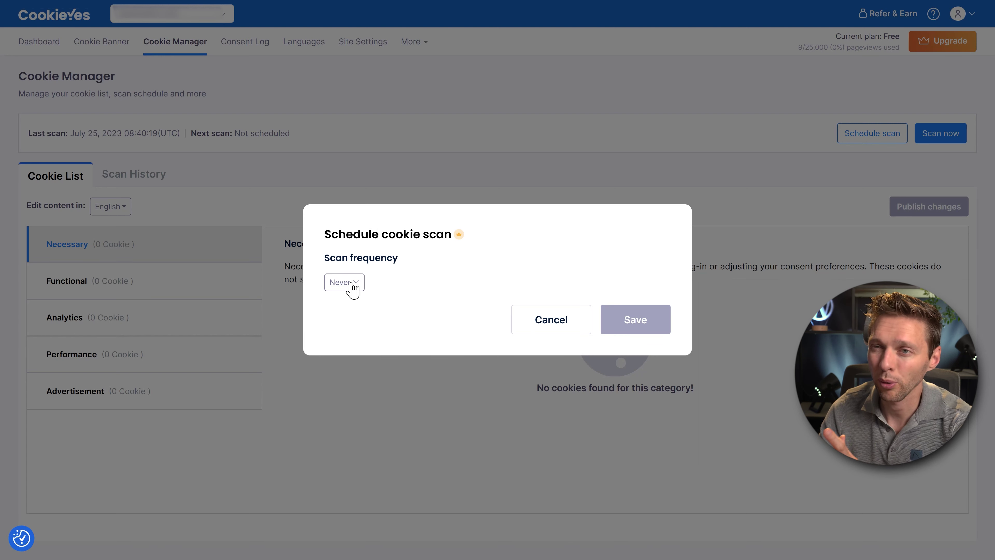
click(341, 284)
click(352, 354)
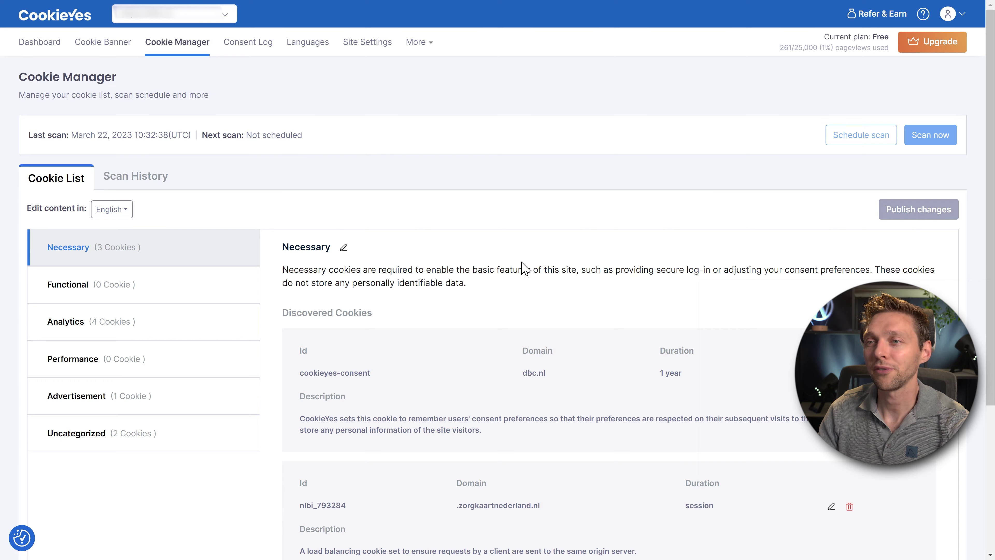
middle_click(517, 247)
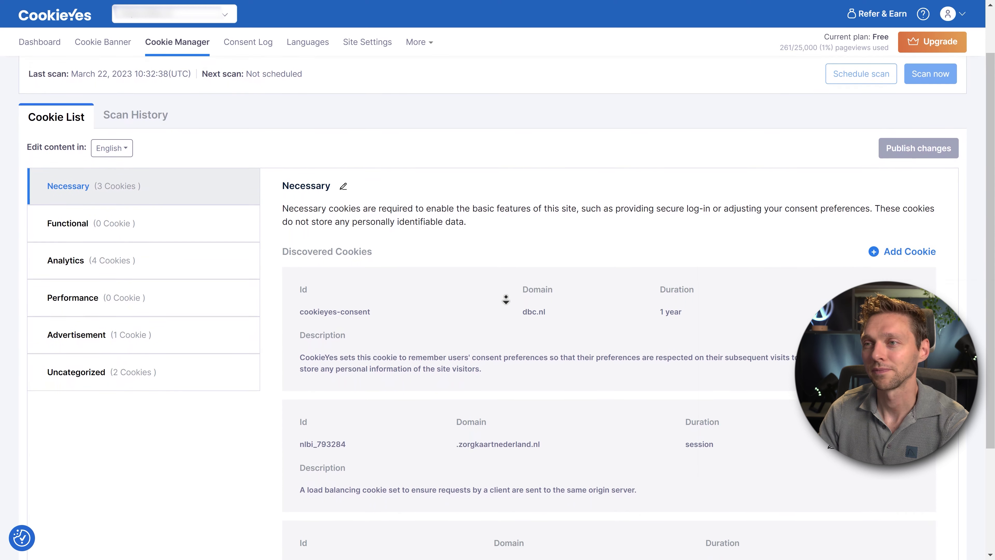
Browse the Cookie List, viewing the Functional and Analytics categories.
click(507, 292)
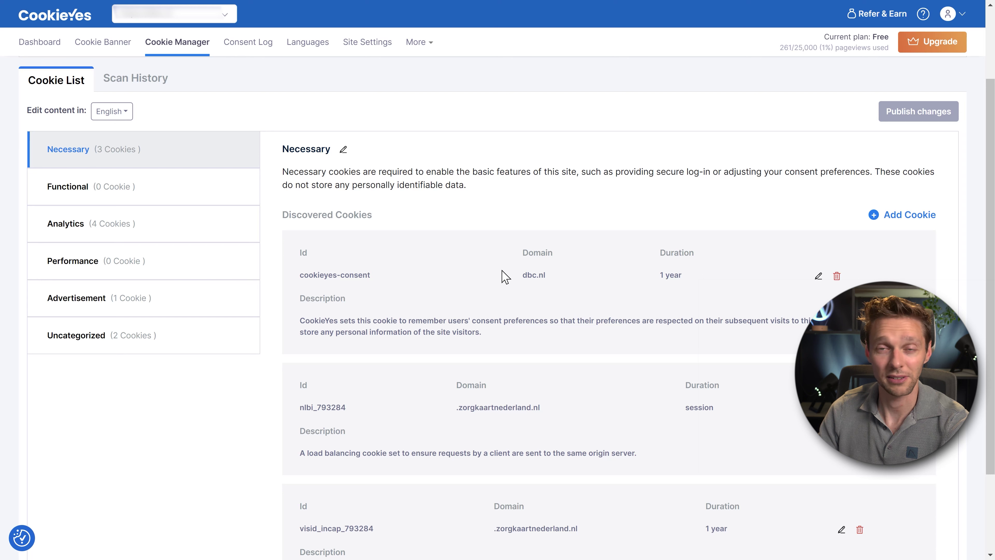
middle_click(456, 269)
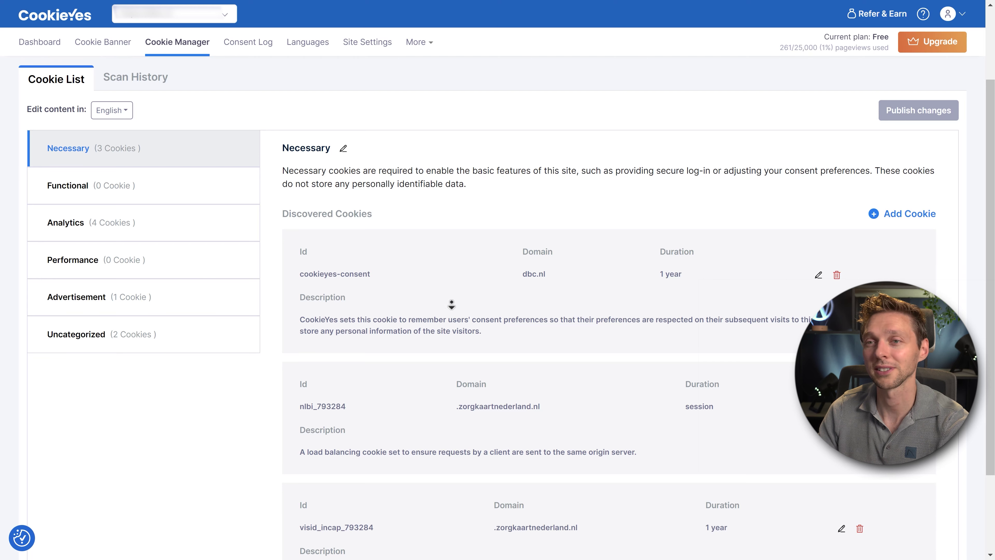
click(458, 346)
drag(536, 298, 460, 302)
click(461, 324)
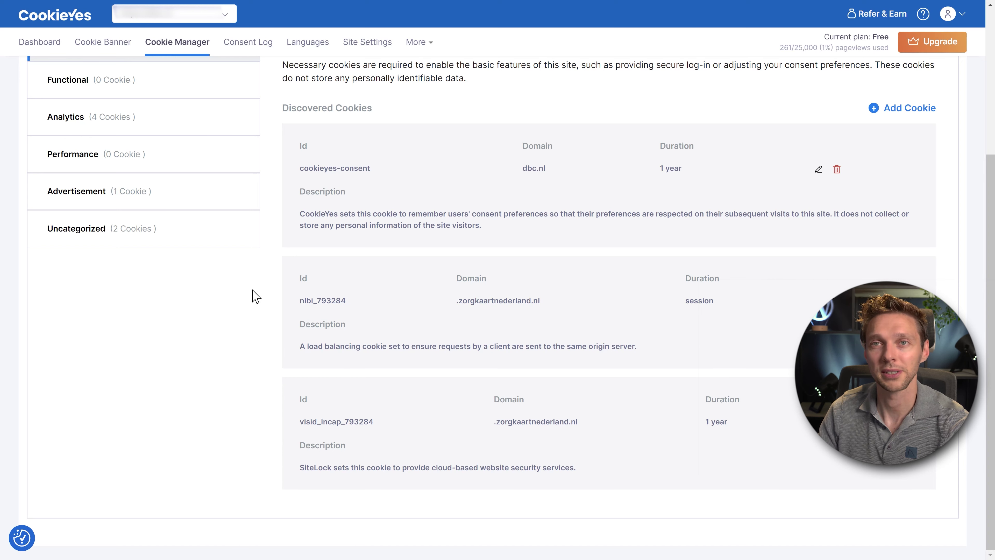
scroll(251, 290, up, 5)
click(100, 300)
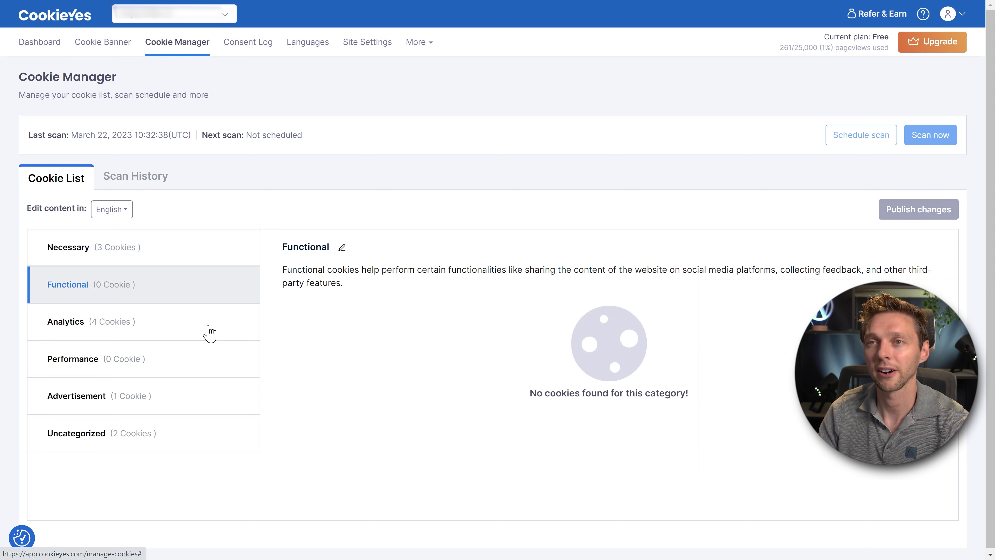
click(110, 331)
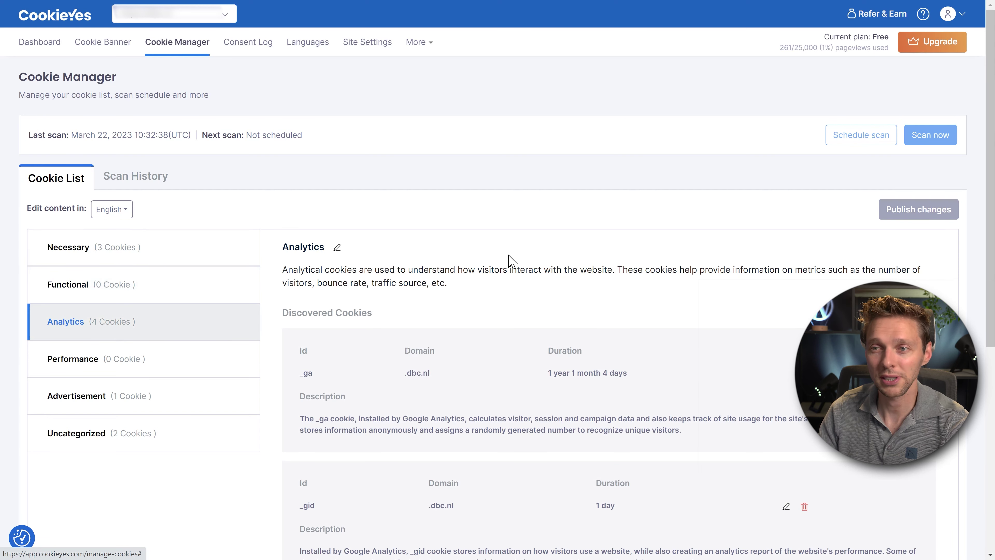
Inspect the Analytics cookies, including the _gid cookie entry.
scroll(509, 258, down, 5)
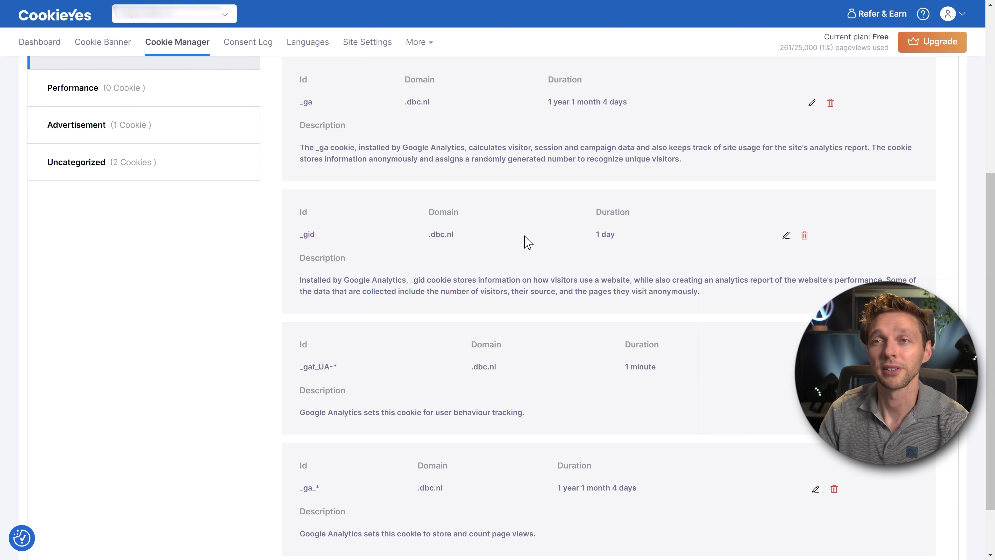
double_click(307, 233)
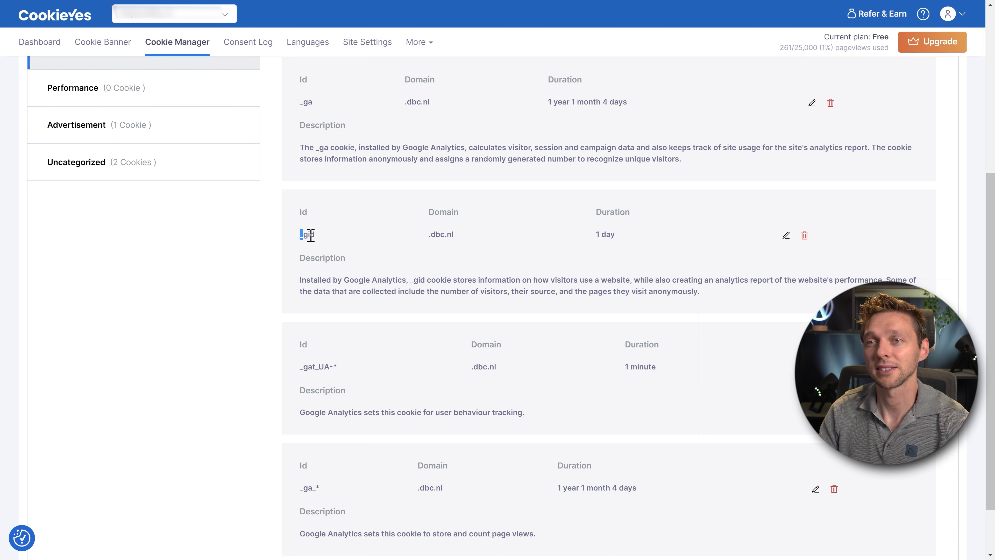
middle_click(425, 261)
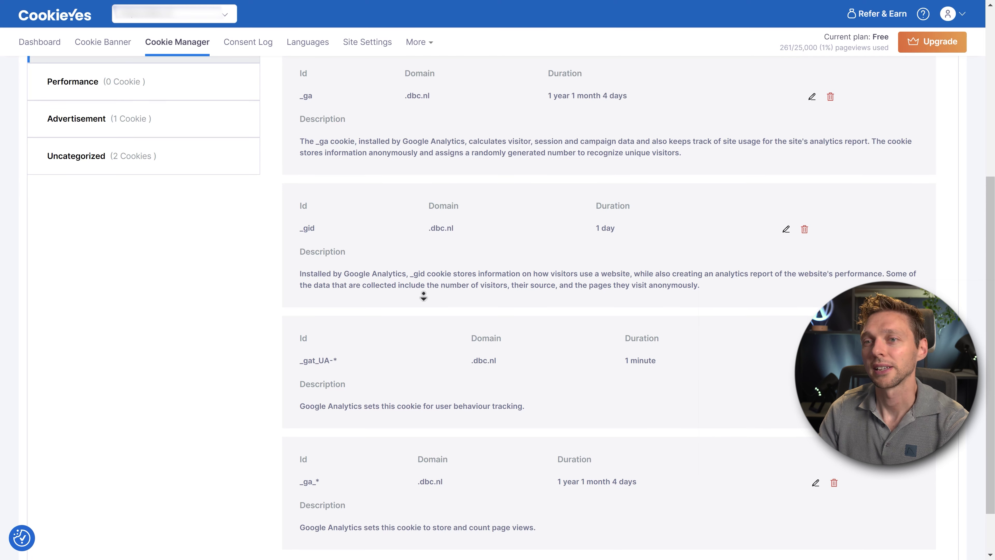
scroll(424, 268, down, 2)
click(425, 309)
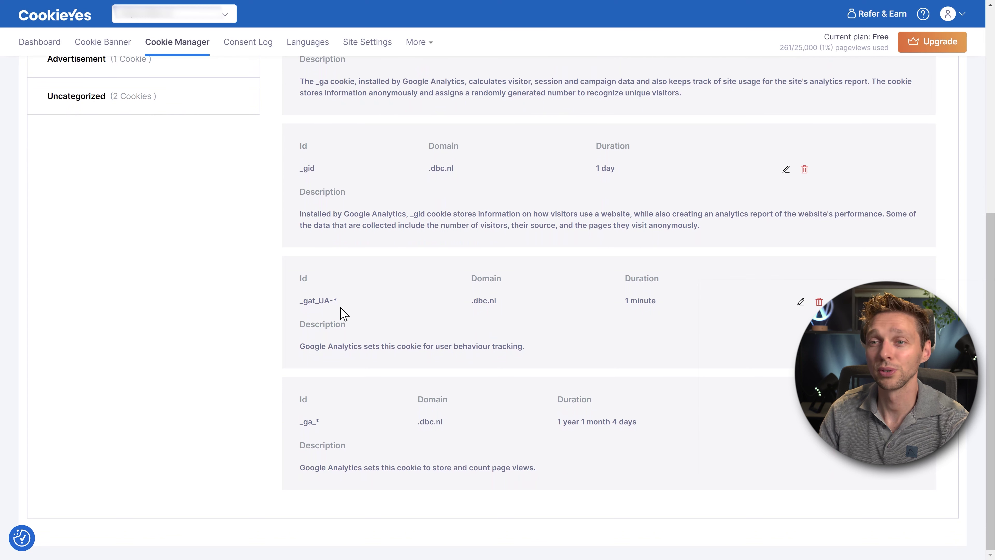
middle_click(416, 447)
scroll(531, 325, up, 2)
scroll(531, 325, up, 3)
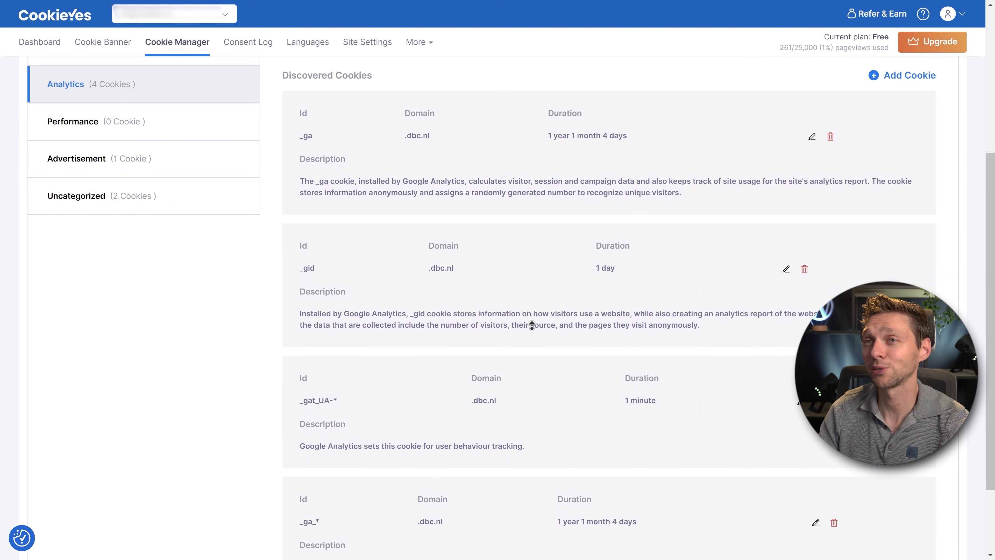
scroll(531, 325, up, 3)
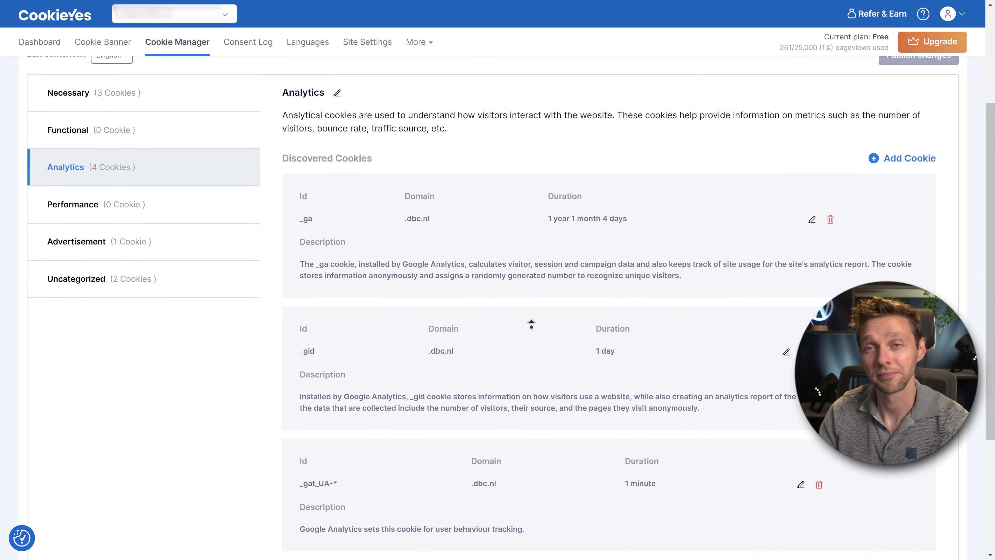
middle_click(533, 329)
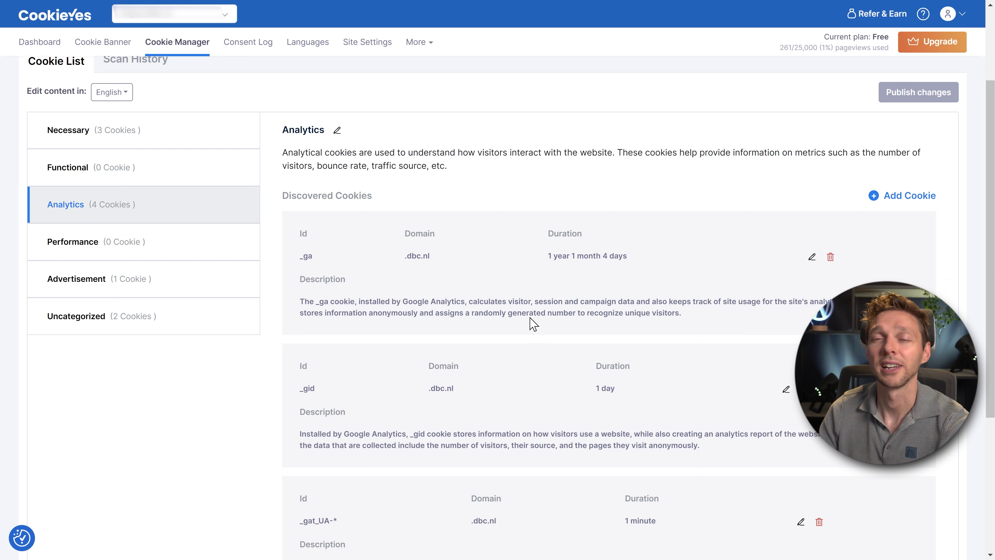
Review the Performance, Advertisement and Uncategorized cookies, then go to the Consent Log.
click(138, 244)
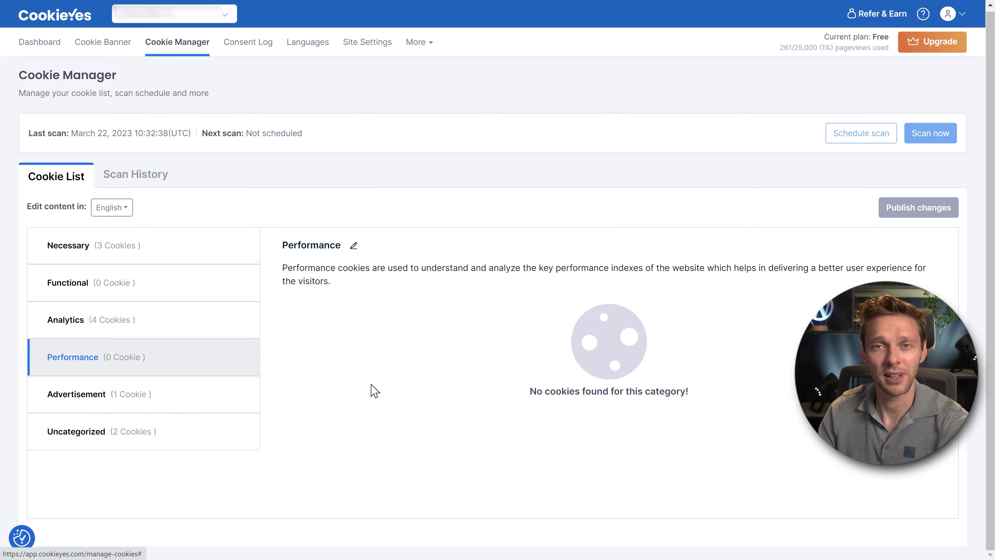
click(160, 397)
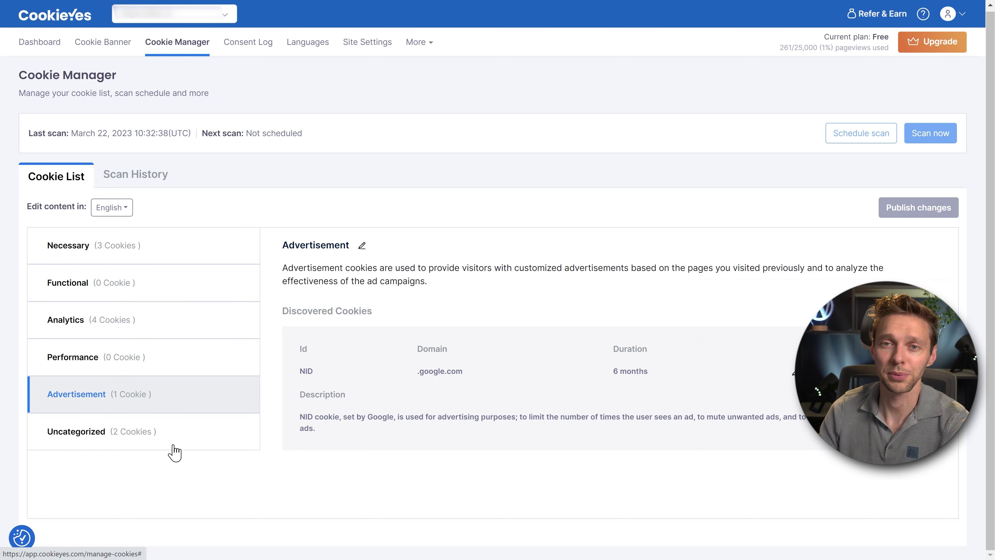
click(114, 434)
scroll(490, 258, down, 1)
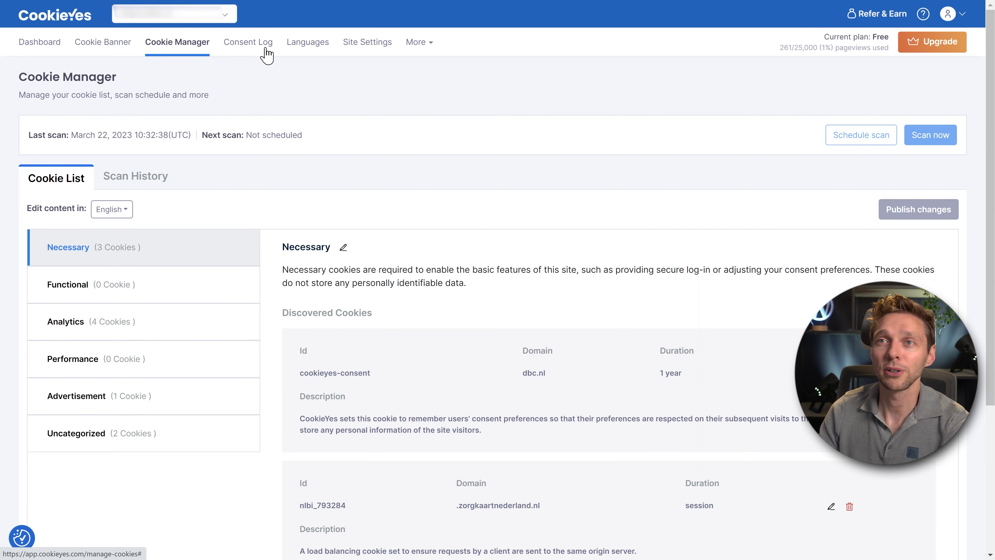
click(252, 49)
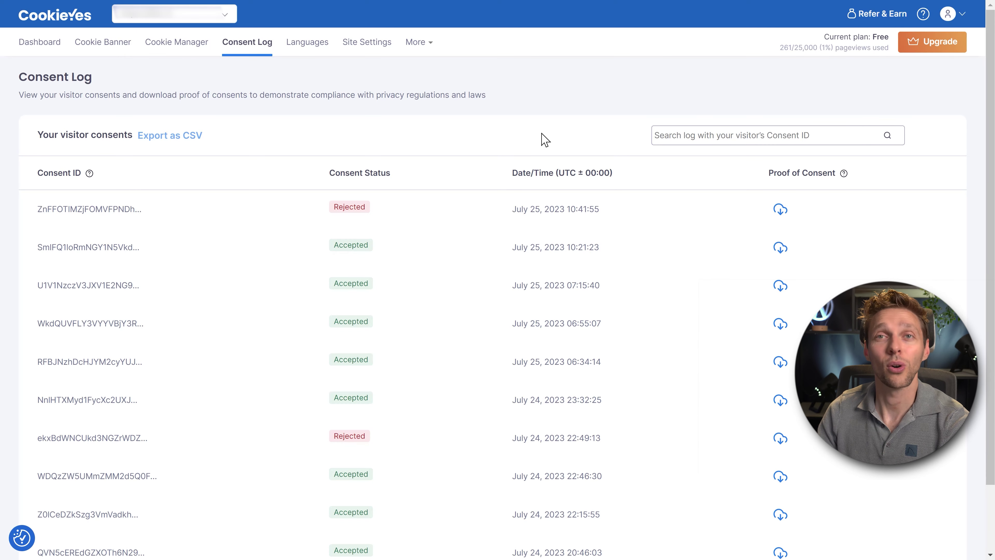
Scroll through the visitor consent log table and back to the top.
middle_click(493, 193)
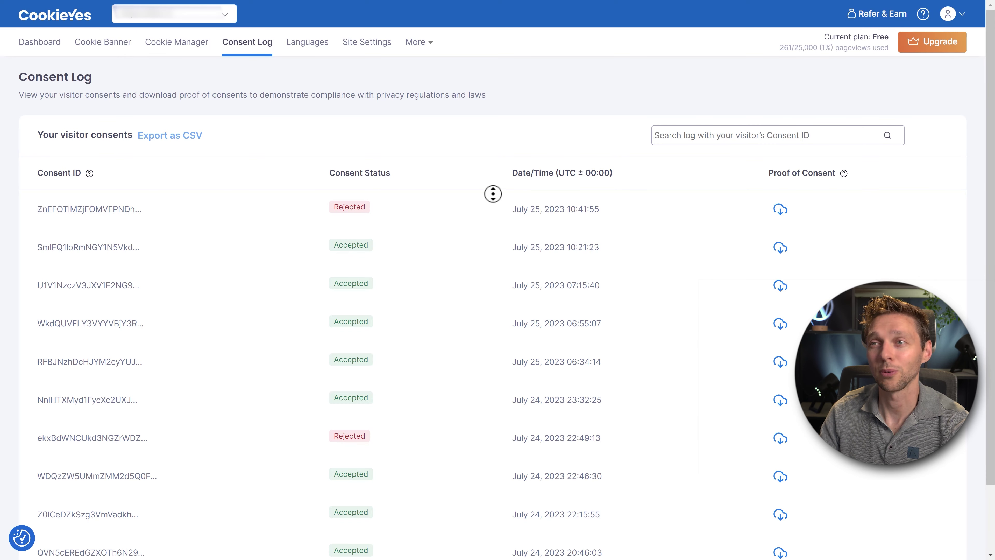
scroll(489, 259, down, 2)
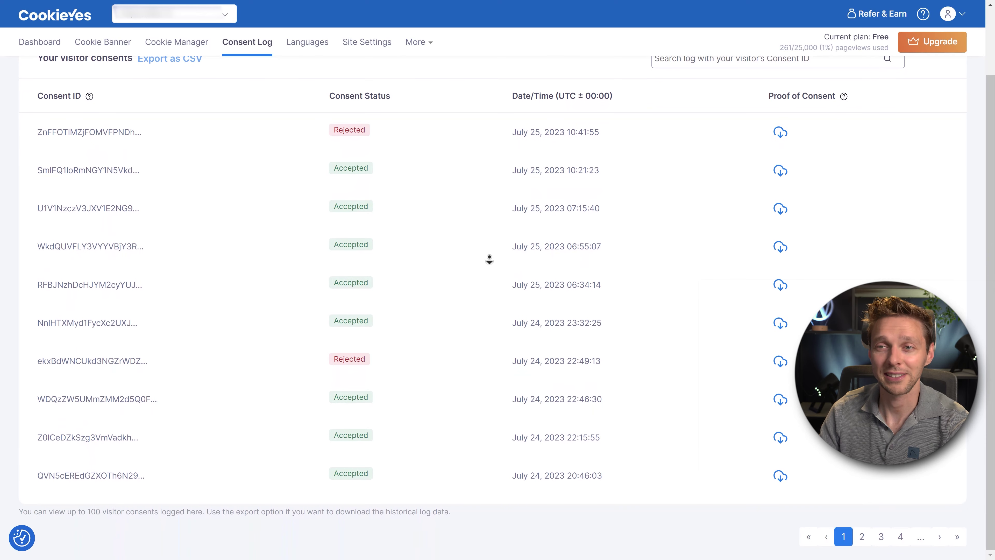
scroll(617, 98, up, 2)
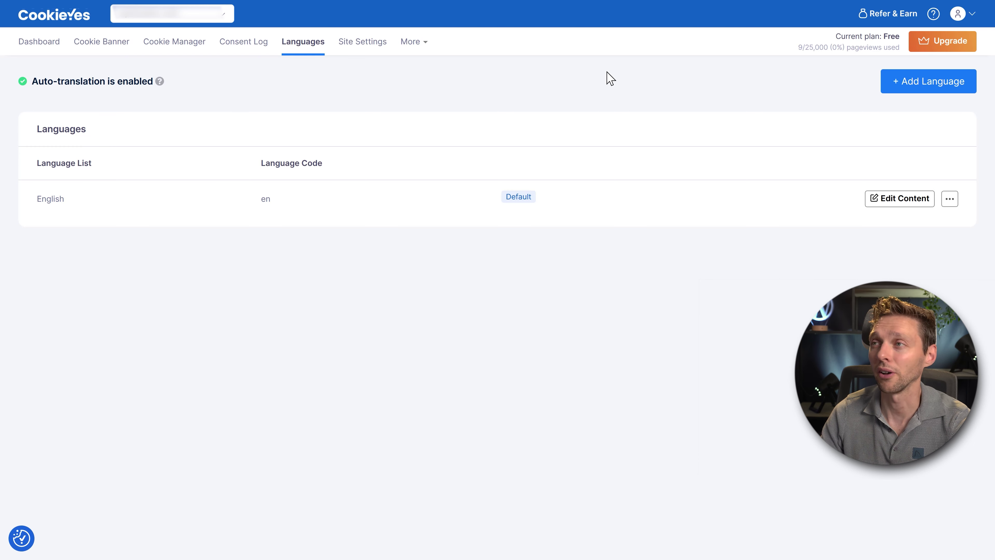
Add Dutch (nl) as a banner language and edit its GDPR banner translation.
click(915, 82)
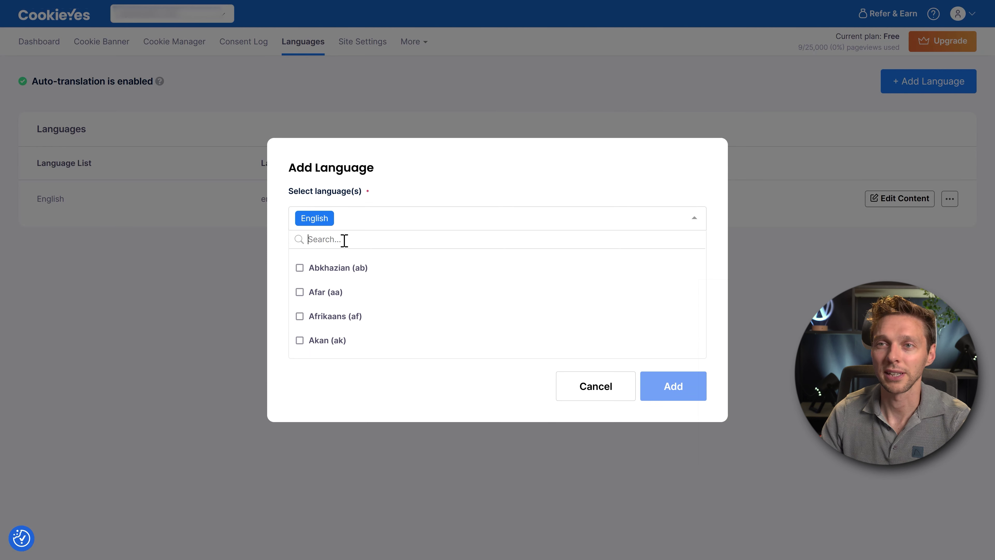
text(dutch)
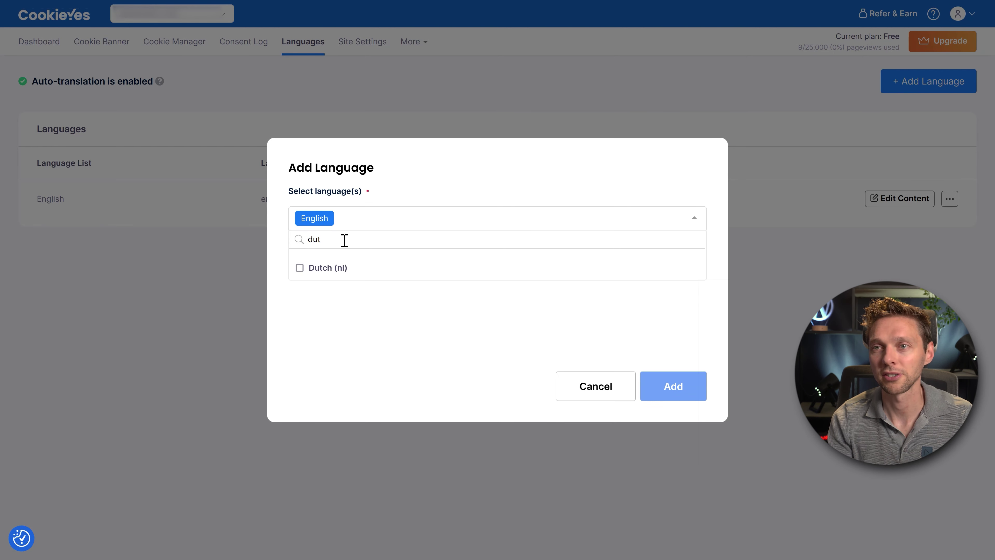
key(Return)
click(690, 389)
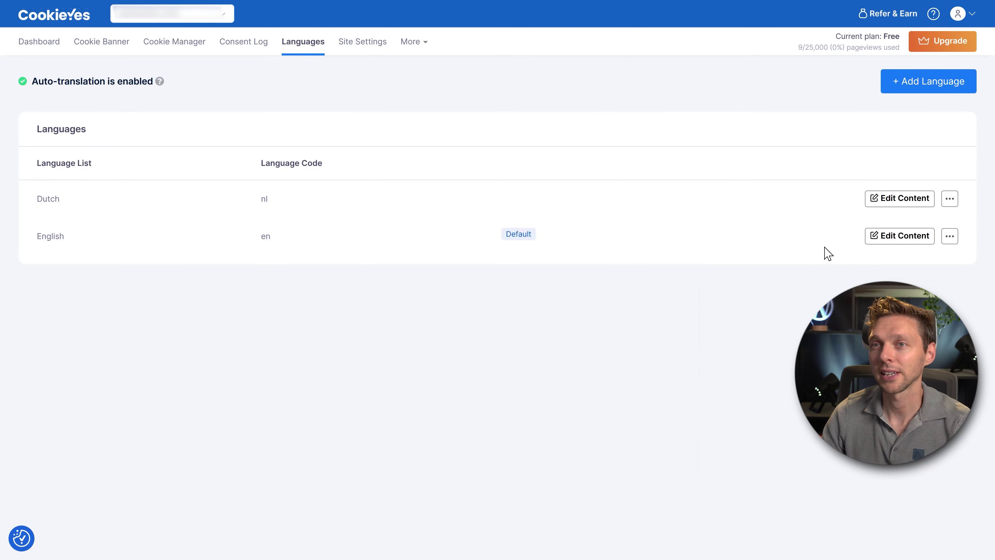
click(897, 206)
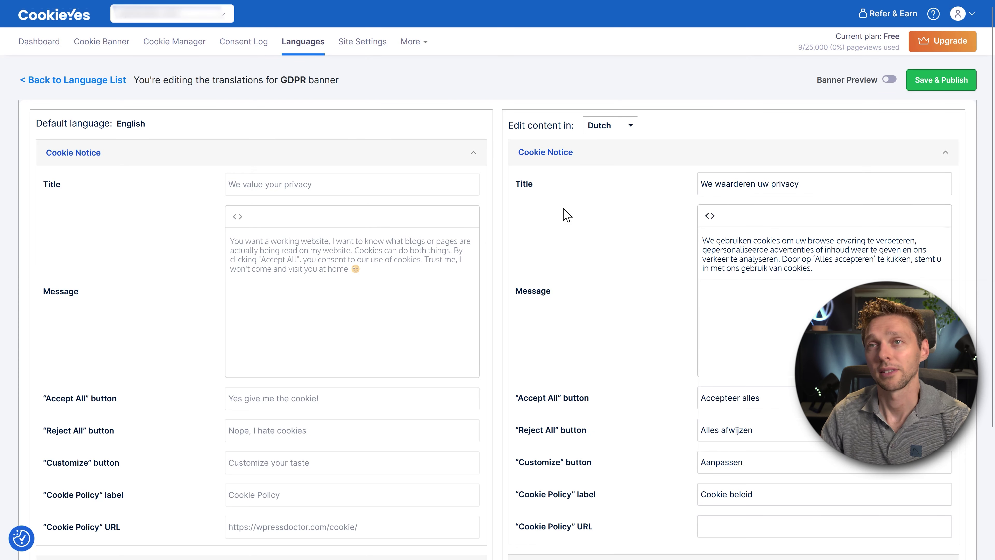
Compare the Dutch banner title, message and Reject All wording with the English text.
drag(827, 185, 714, 186)
click(777, 185)
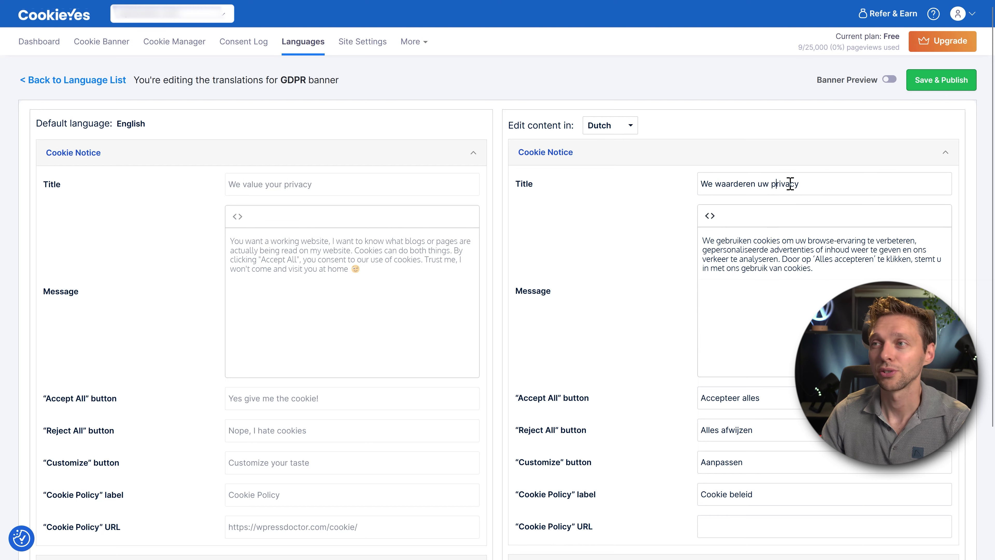
drag(820, 184, 690, 184)
click(646, 208)
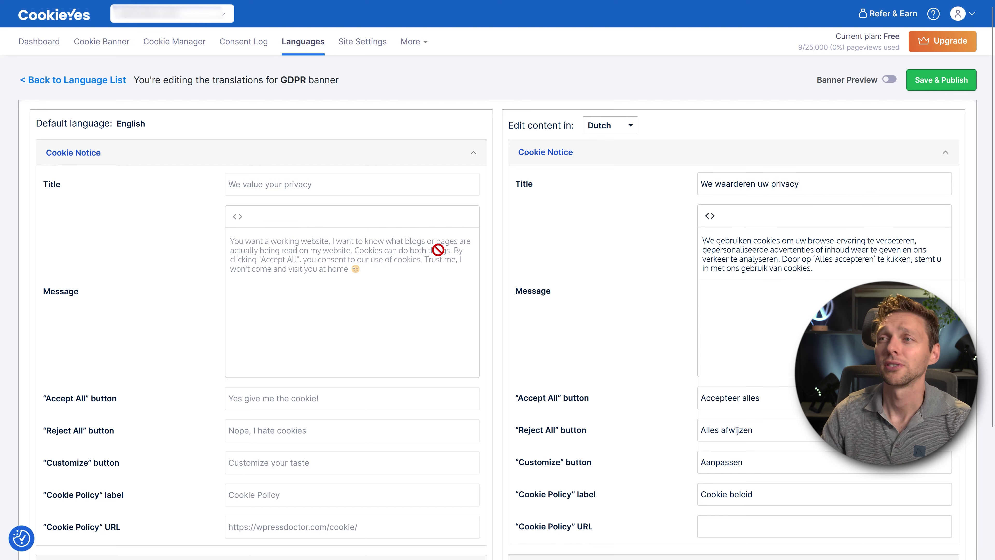
drag(822, 268, 691, 243)
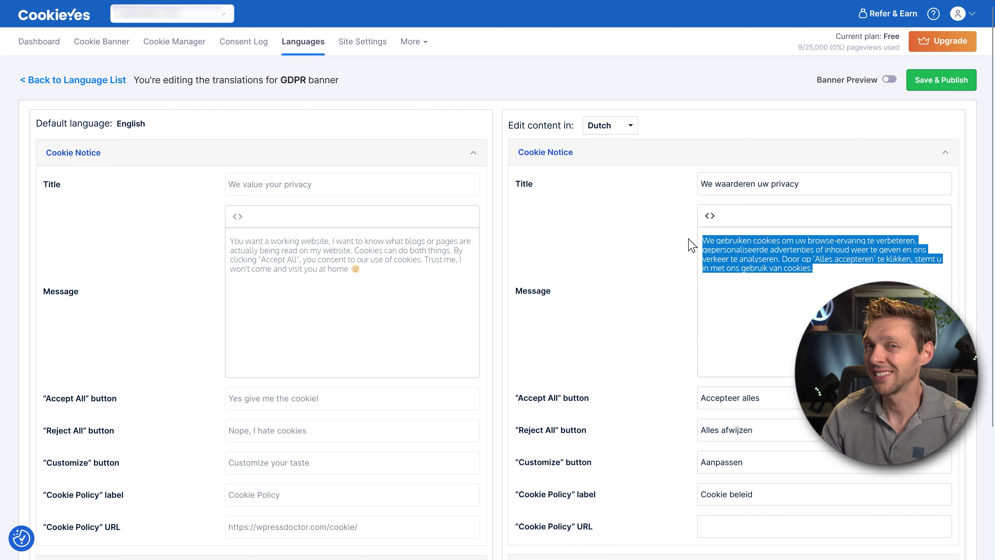
drag(390, 270, 232, 242)
click(399, 288)
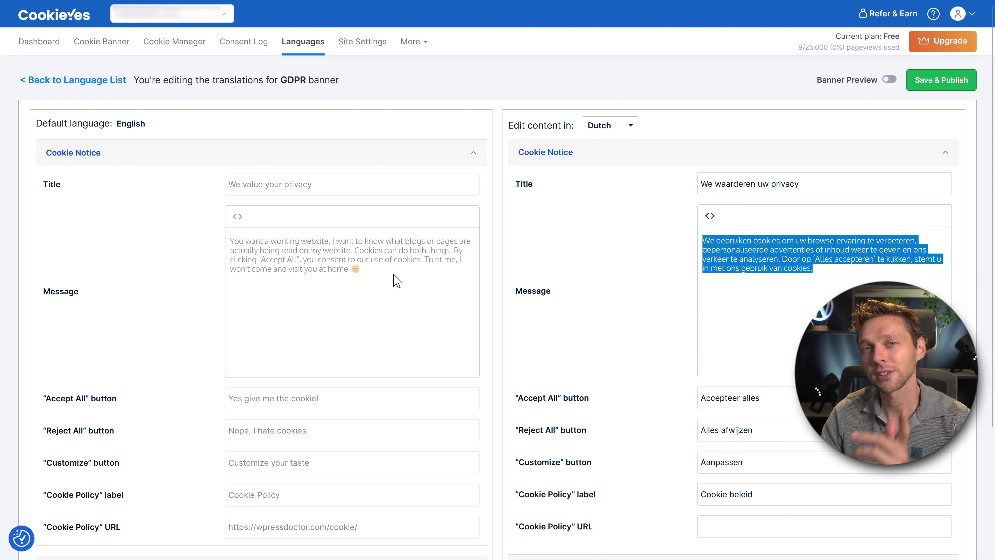
click(790, 288)
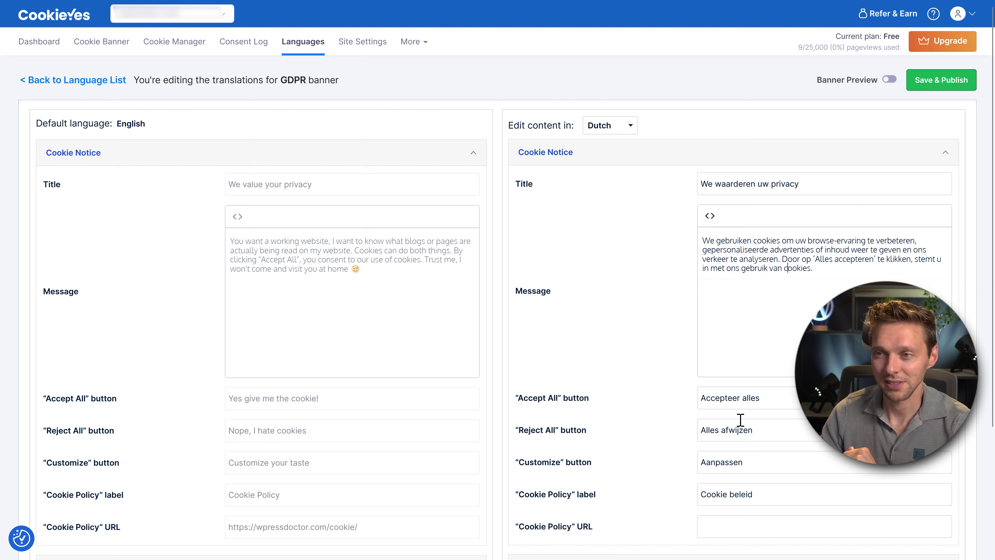
click(722, 424)
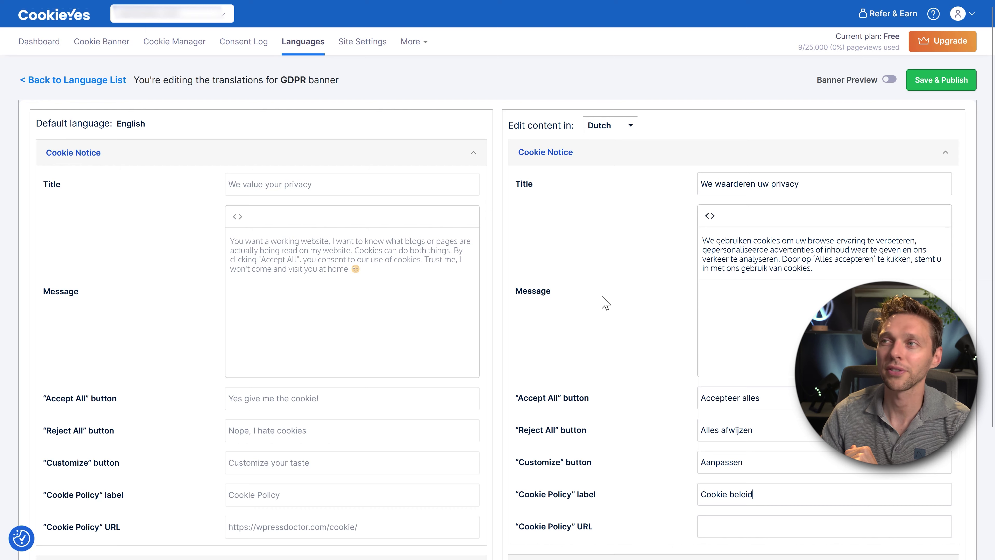
Save and publish the Dutch translation, then go to Site Settings.
click(928, 82)
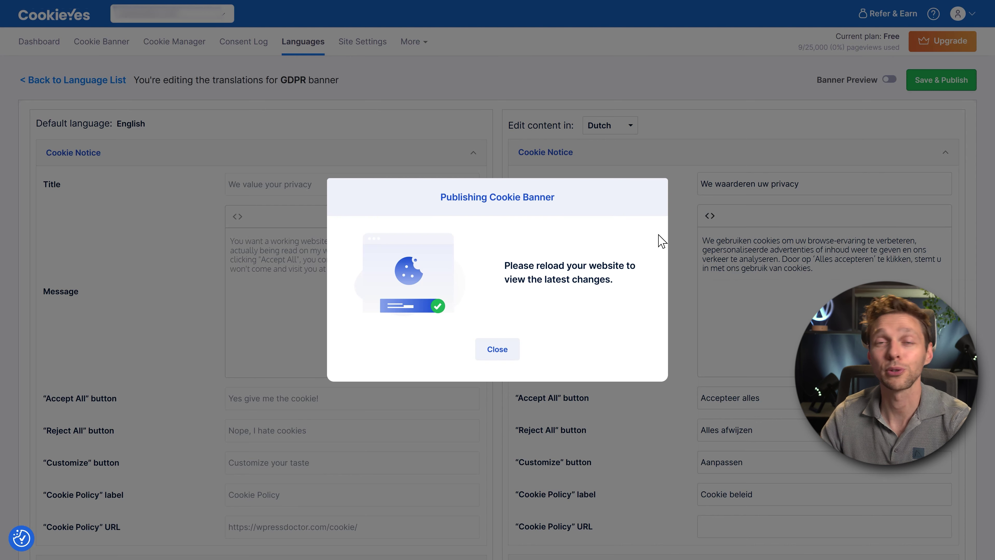
click(496, 349)
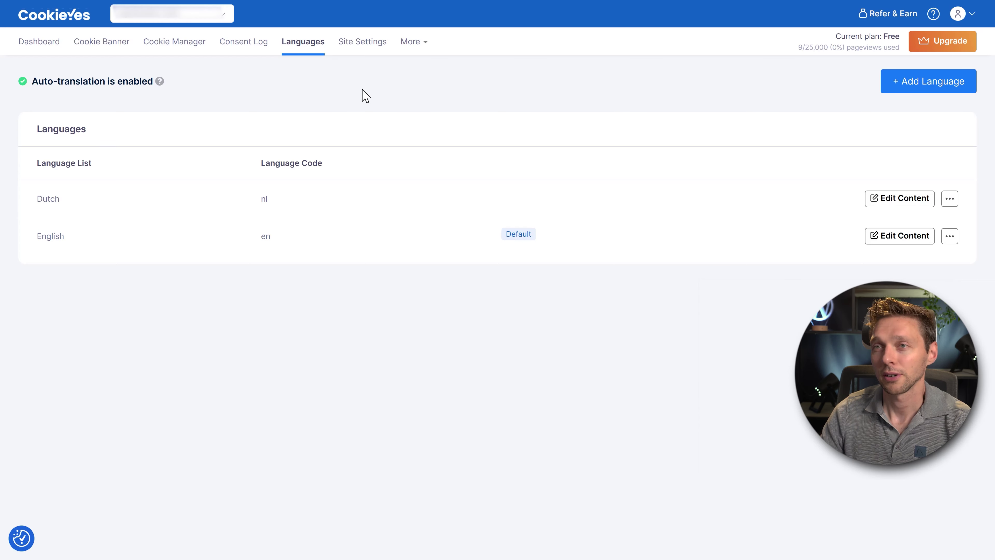
click(362, 46)
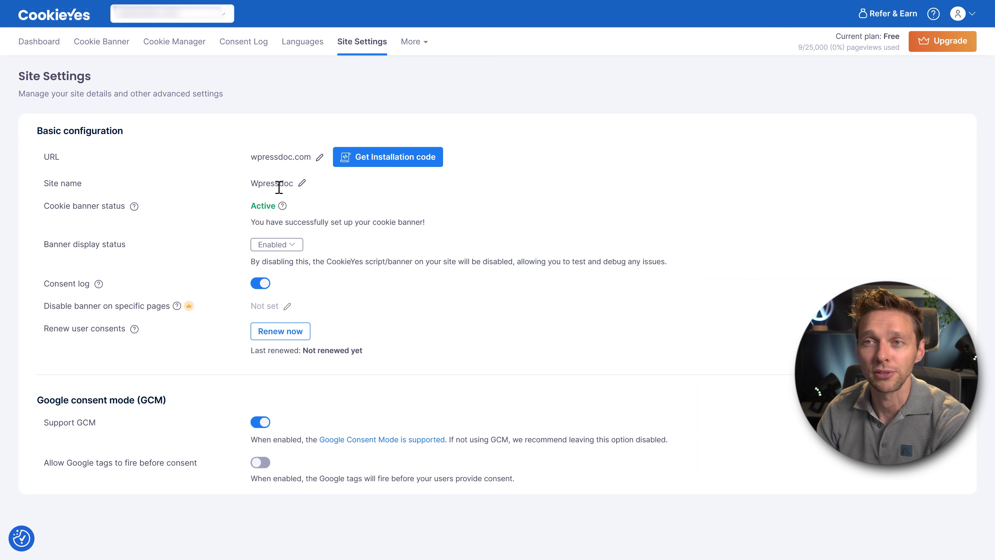
click(290, 246)
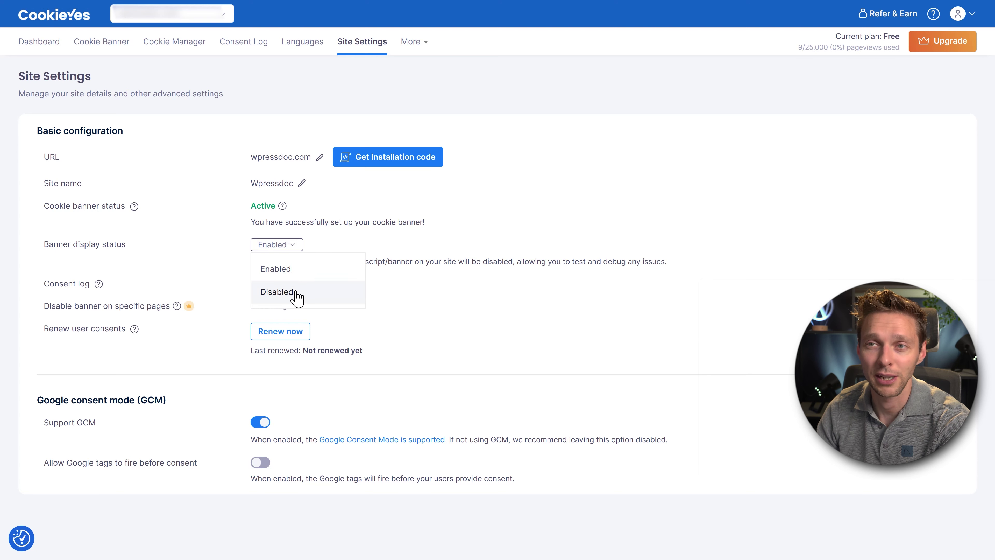
click(296, 270)
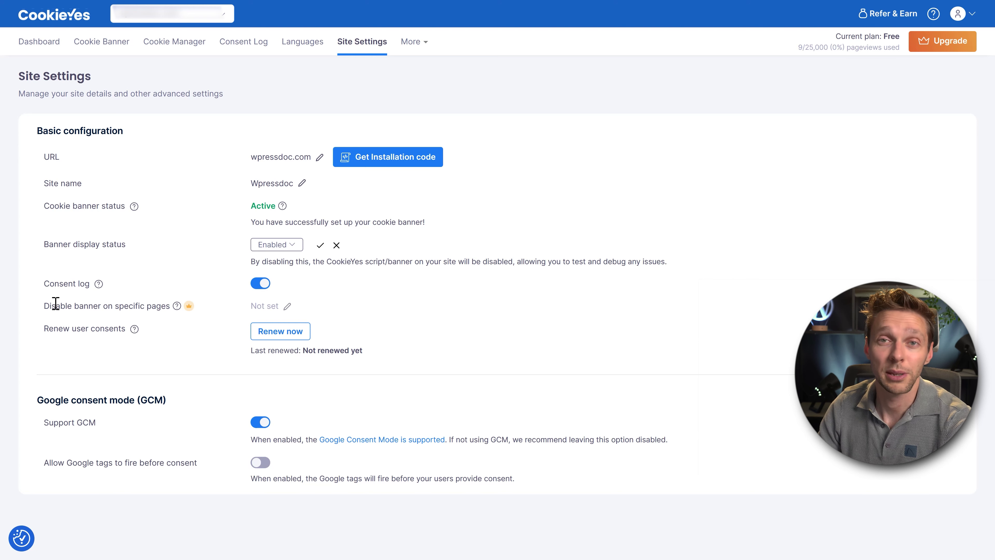
mouse_move(178, 311)
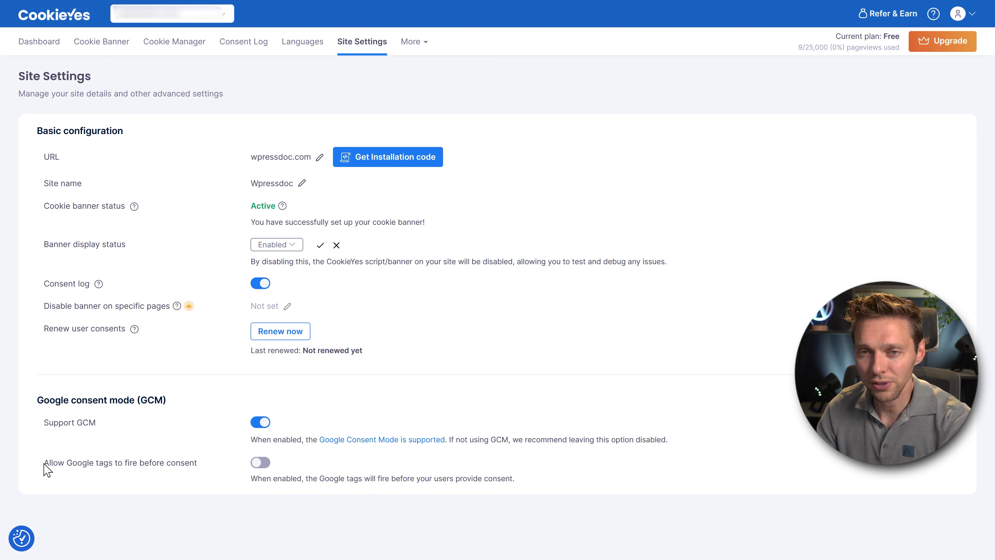
Turn on 'Allow Google tags to fire before consent', toggling it off and back on.
drag(43, 464, 200, 463)
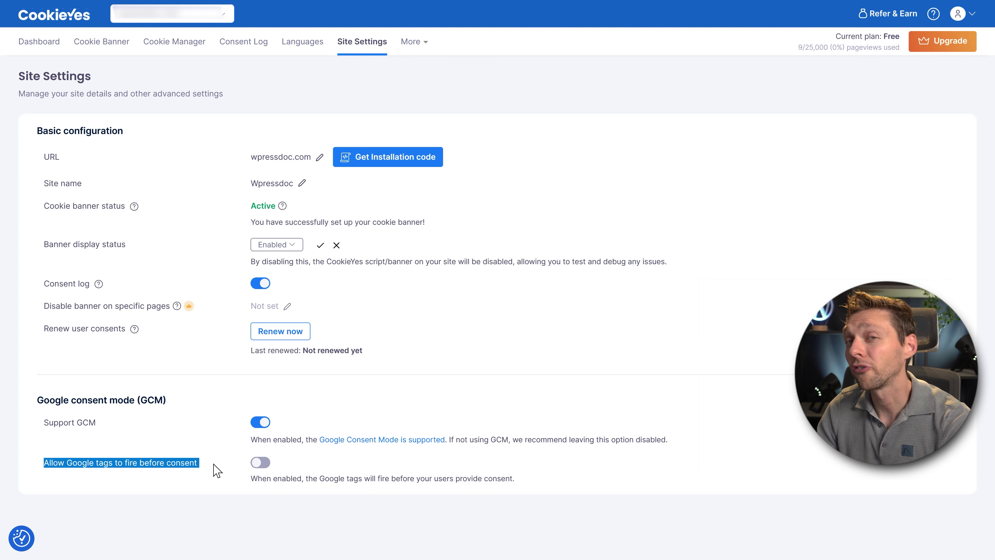
click(219, 470)
click(261, 462)
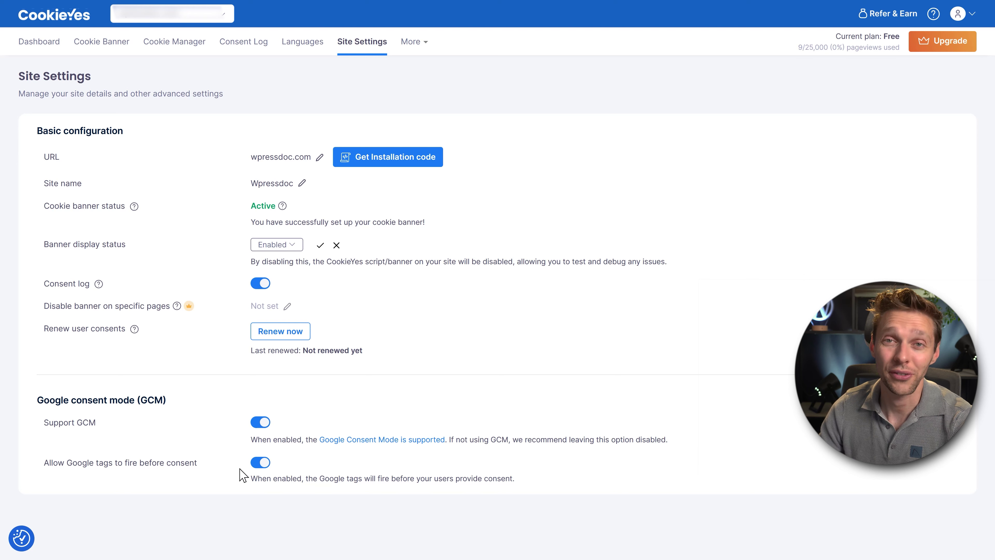
click(260, 463)
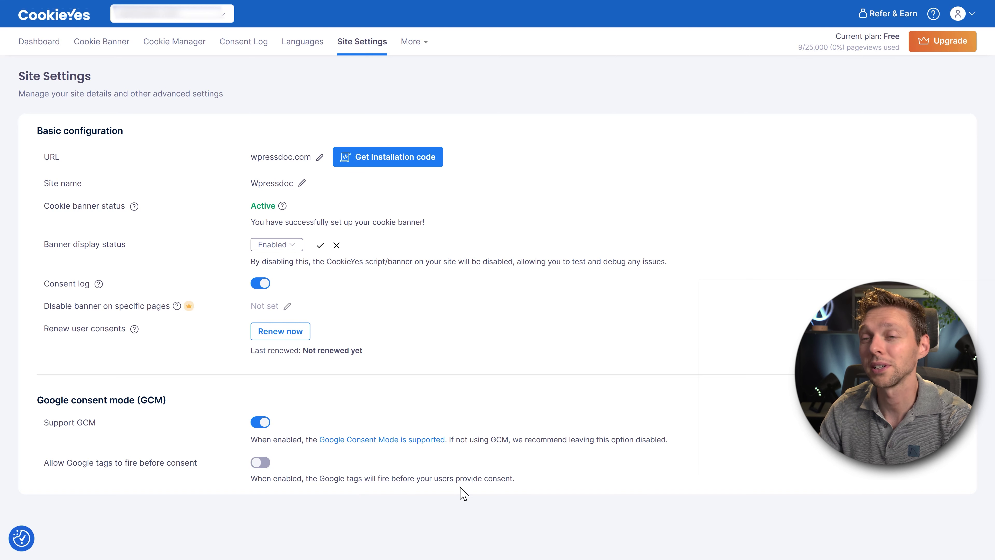
click(270, 463)
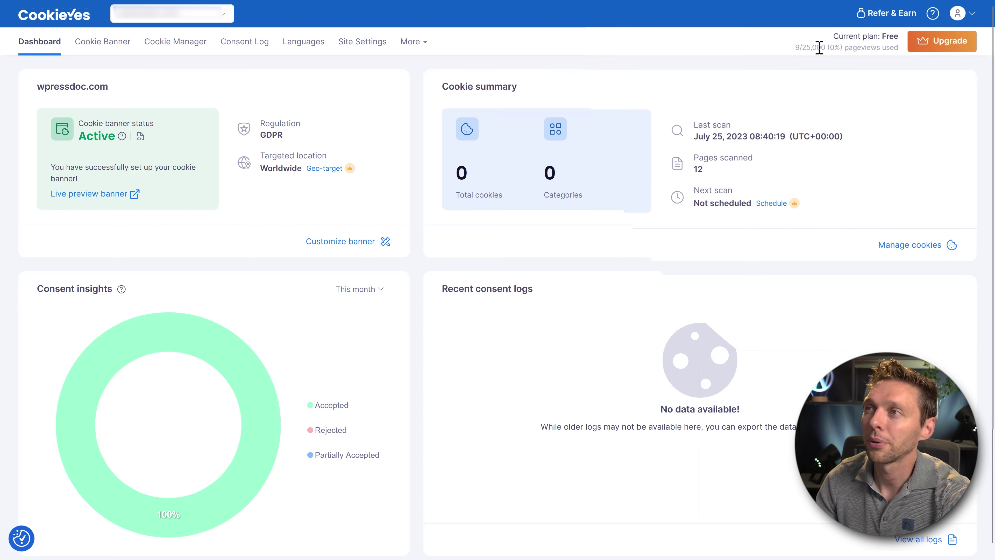
Check the current Free plan and its pageview allowance.
drag(817, 36, 890, 36)
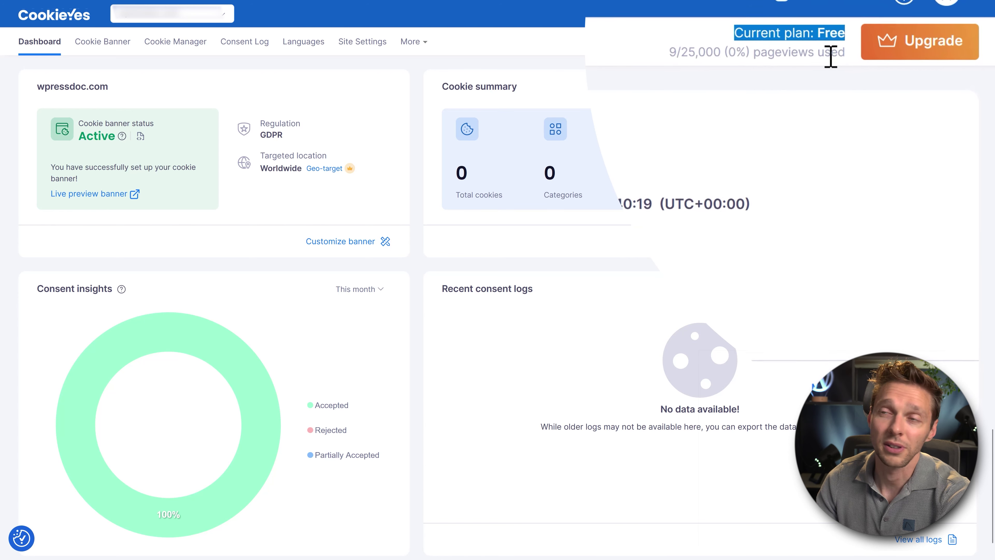
drag(633, 54, 840, 60)
click(633, 49)
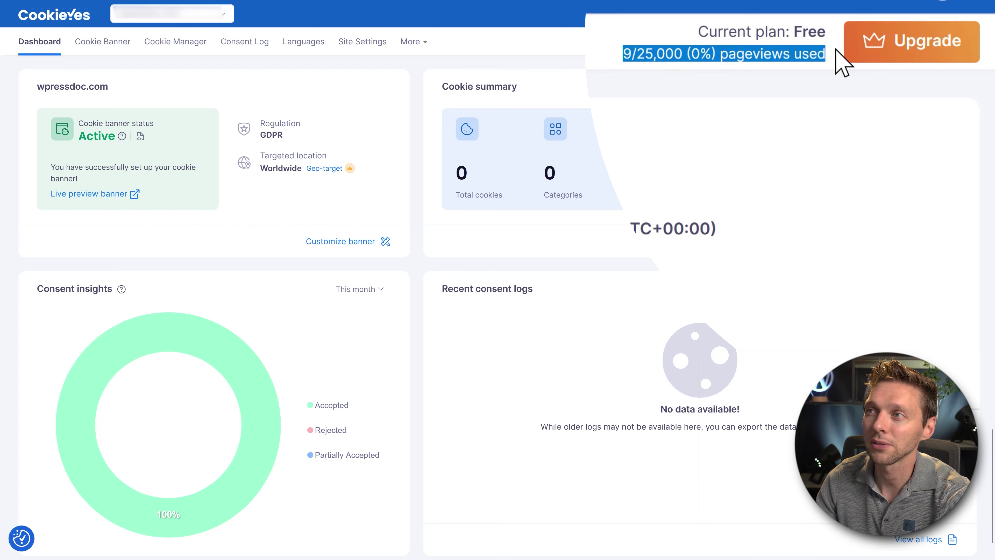
click(809, 77)
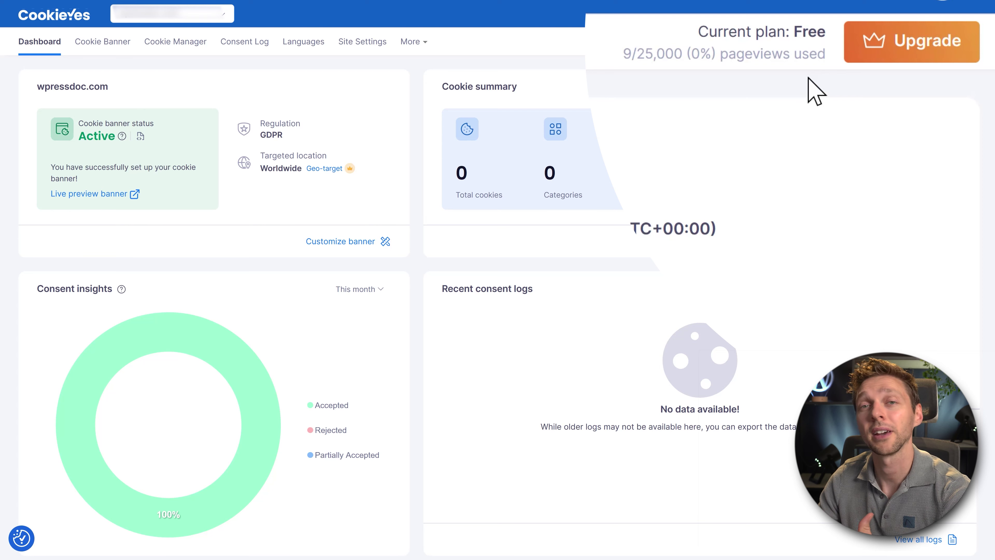
Compare annual upgrade prices: Basic $100, Pro $200, Ultimate $400.
click(903, 46)
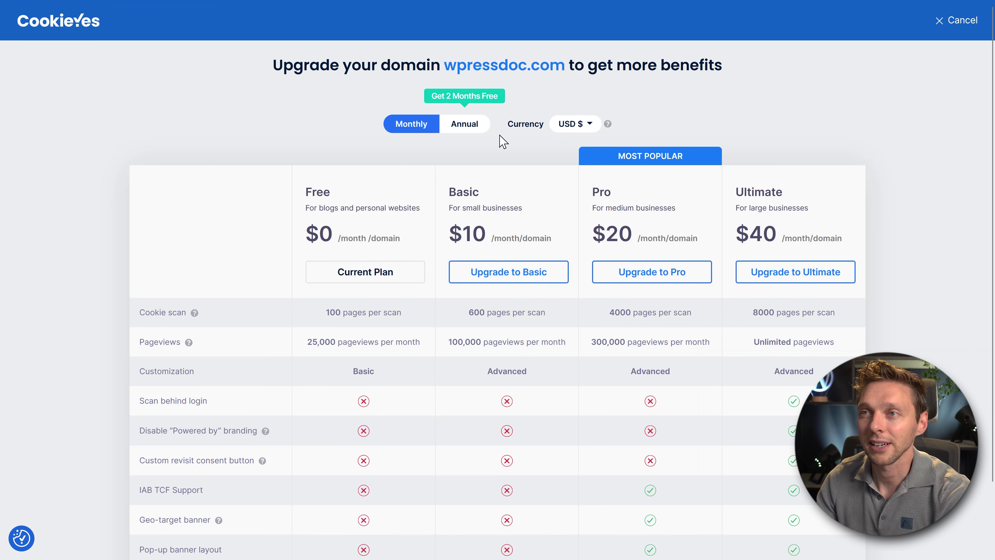
click(469, 129)
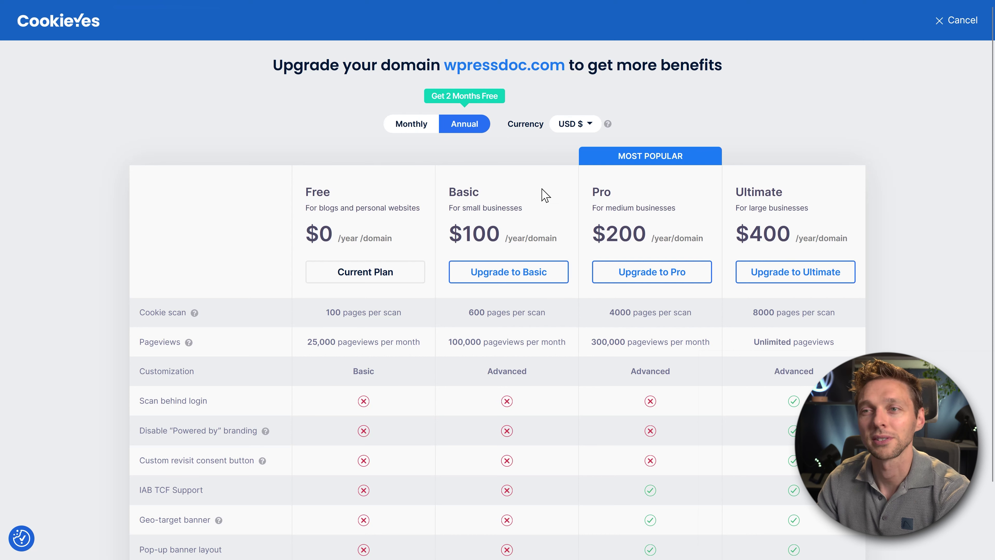
drag(447, 341, 828, 337)
click(859, 346)
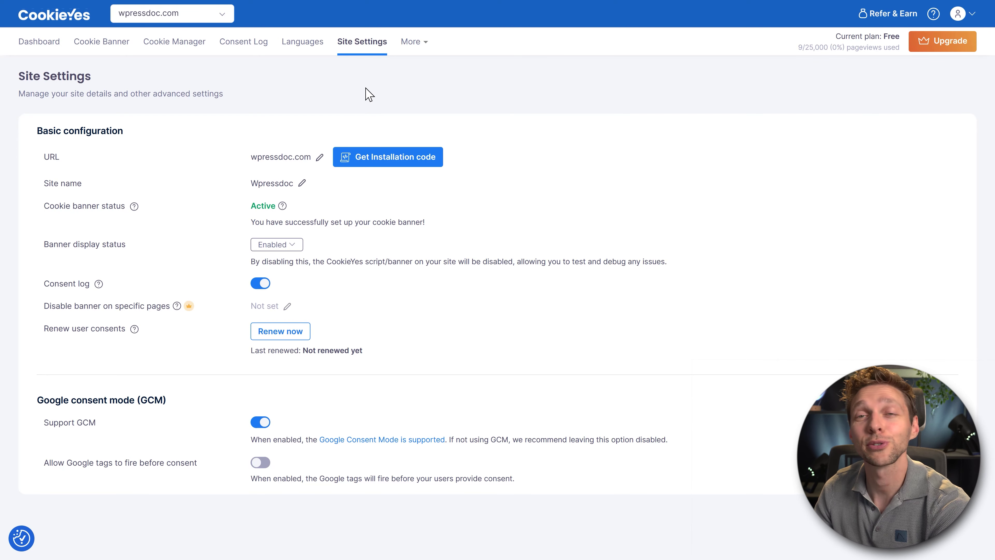
Start the Cookie Policy Generator and save the Types of Cookies step with the audit table on.
click(419, 47)
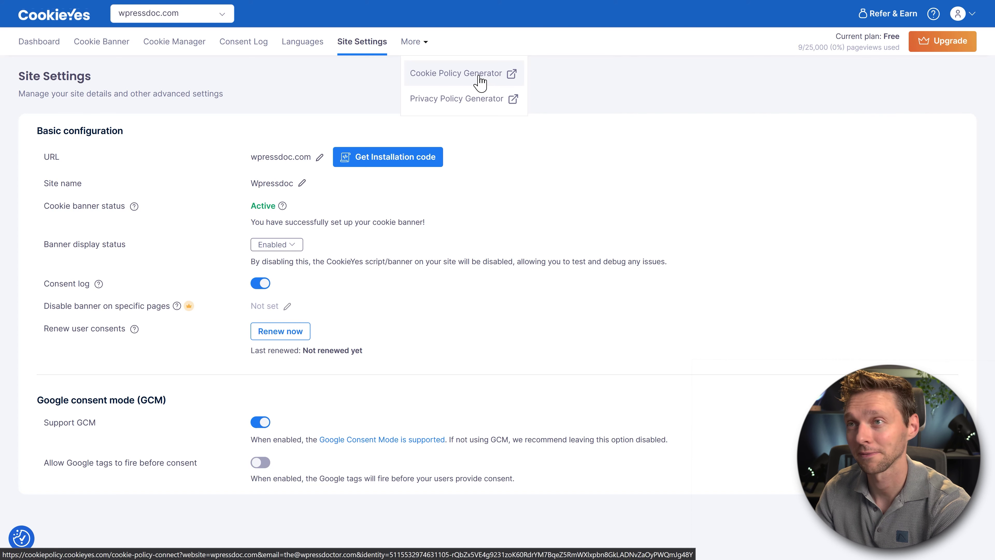
click(479, 78)
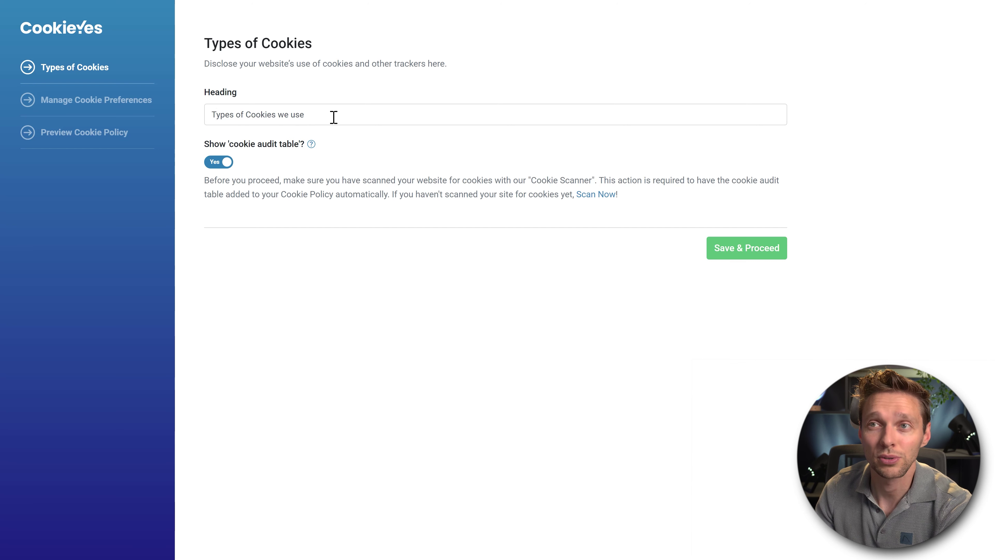
drag(330, 118, 209, 120)
click(296, 103)
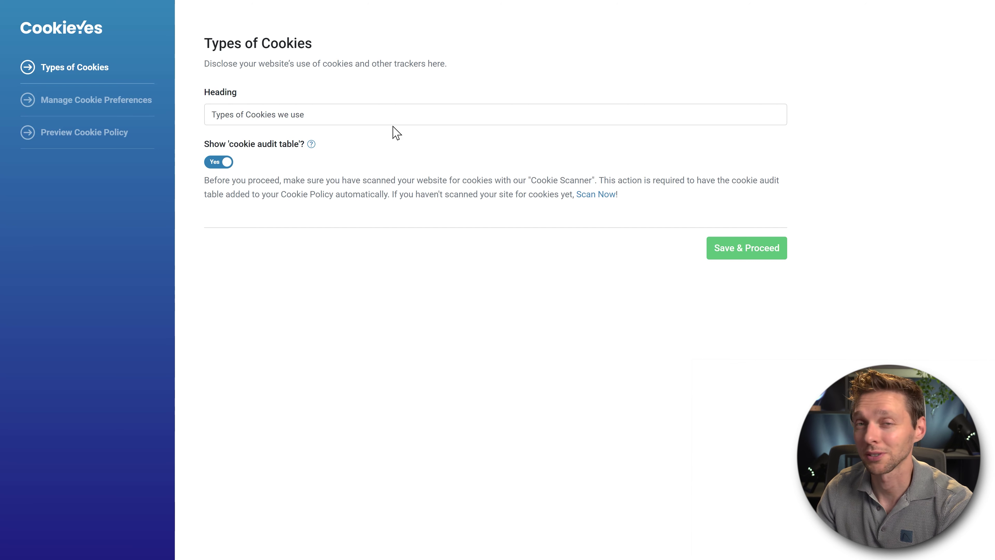
click(747, 258)
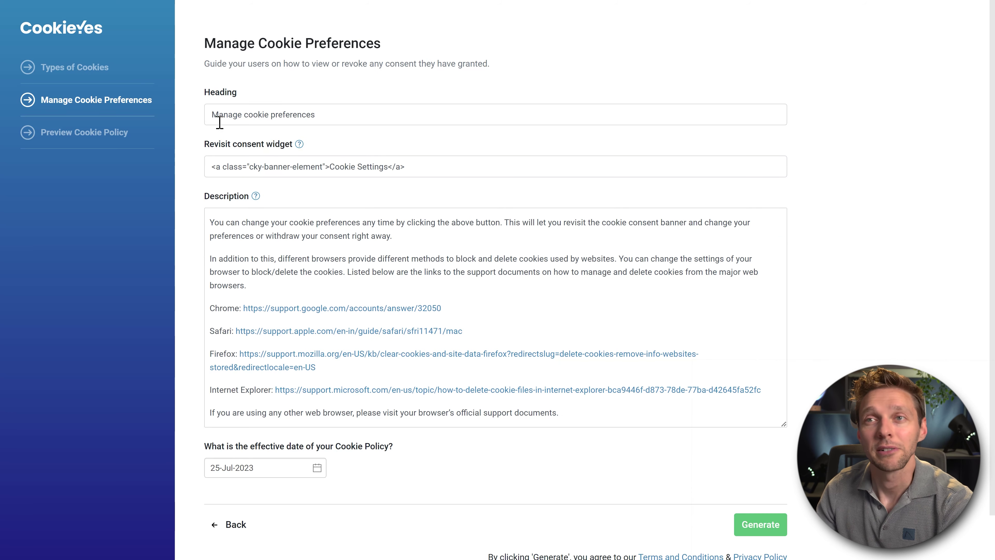
Keep the default Manage cookie preferences text and generate the policy preview.
drag(214, 117, 376, 117)
drag(416, 172, 184, 183)
click(411, 157)
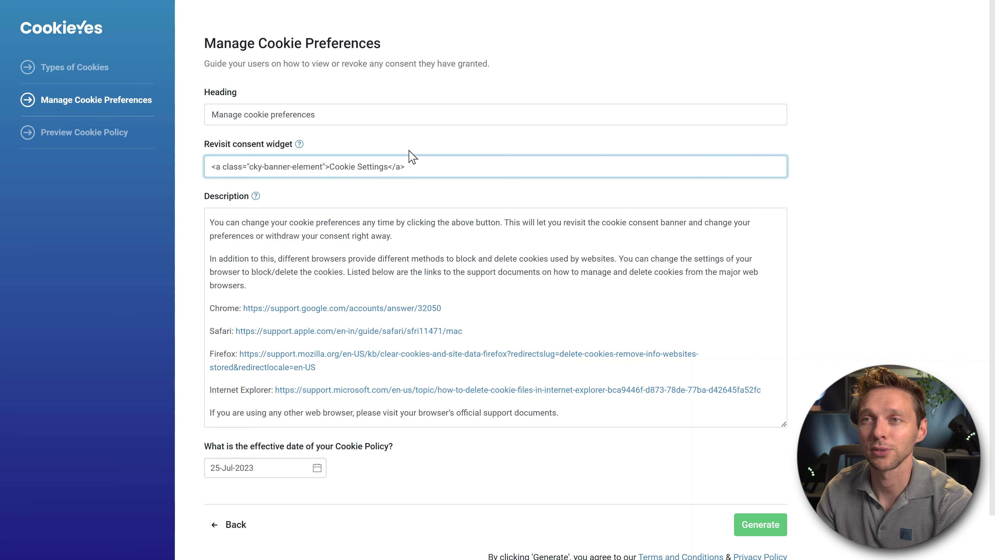
middle_click(477, 158)
scroll(407, 176, down, 1)
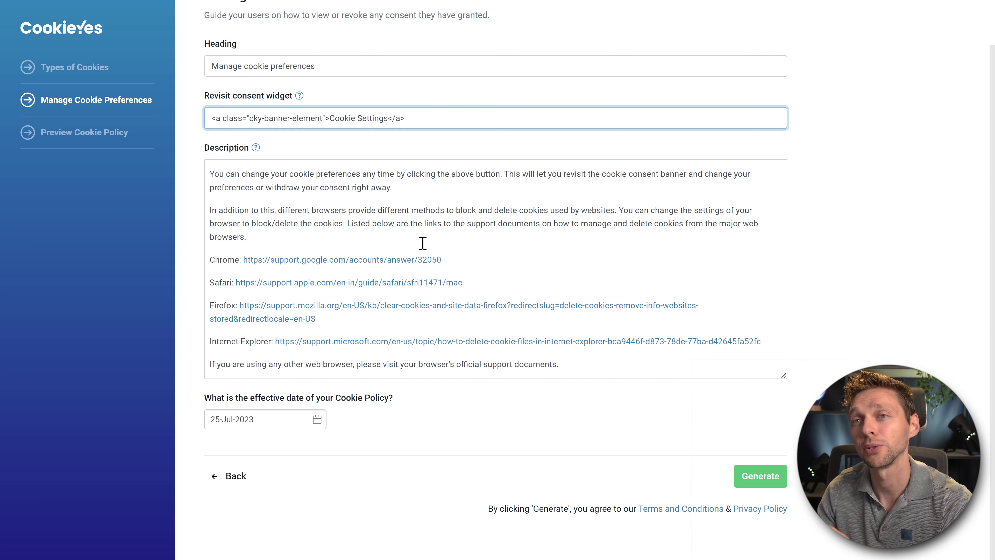
click(762, 477)
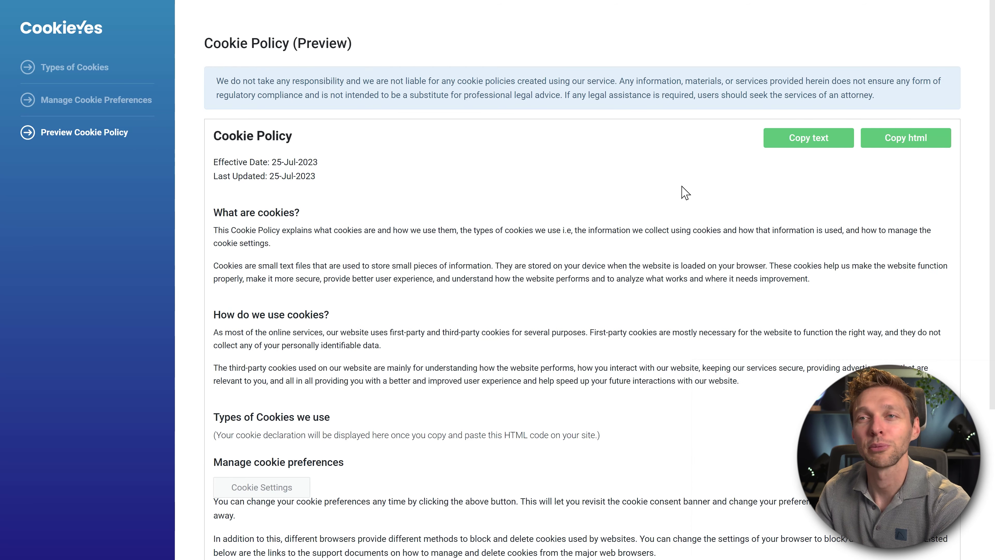
Review the cookie policy preview and copy its HTML code.
middle_click(704, 177)
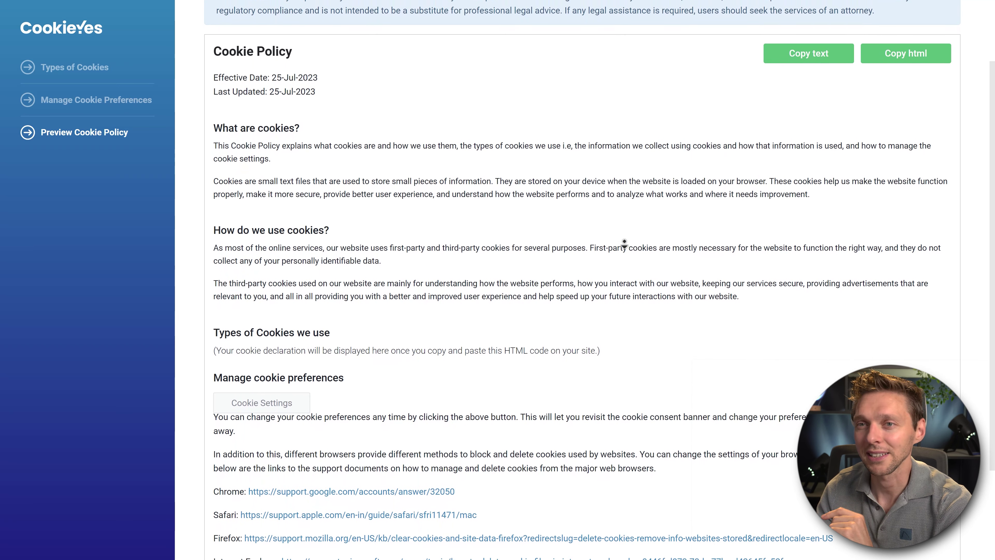
click(624, 244)
drag(215, 328, 331, 330)
click(242, 348)
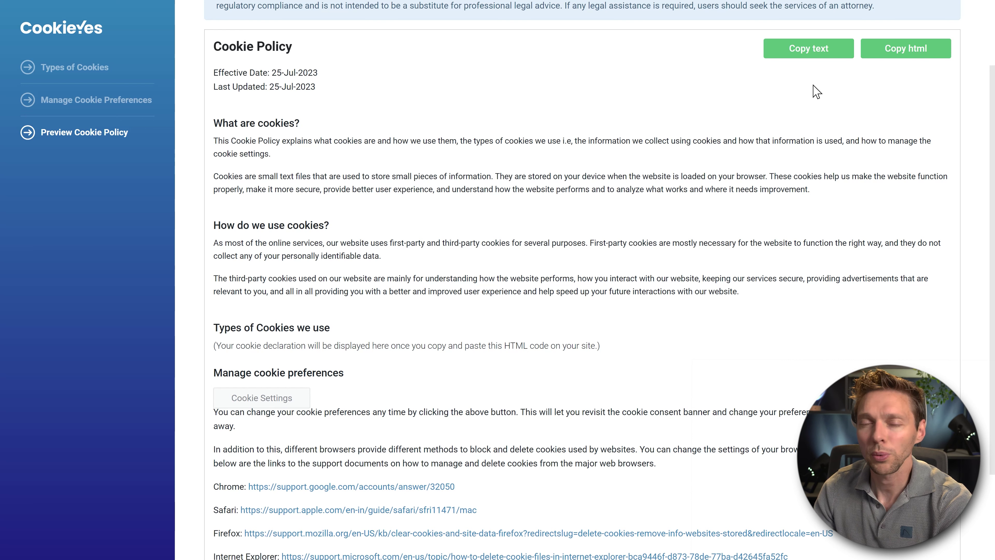
click(905, 51)
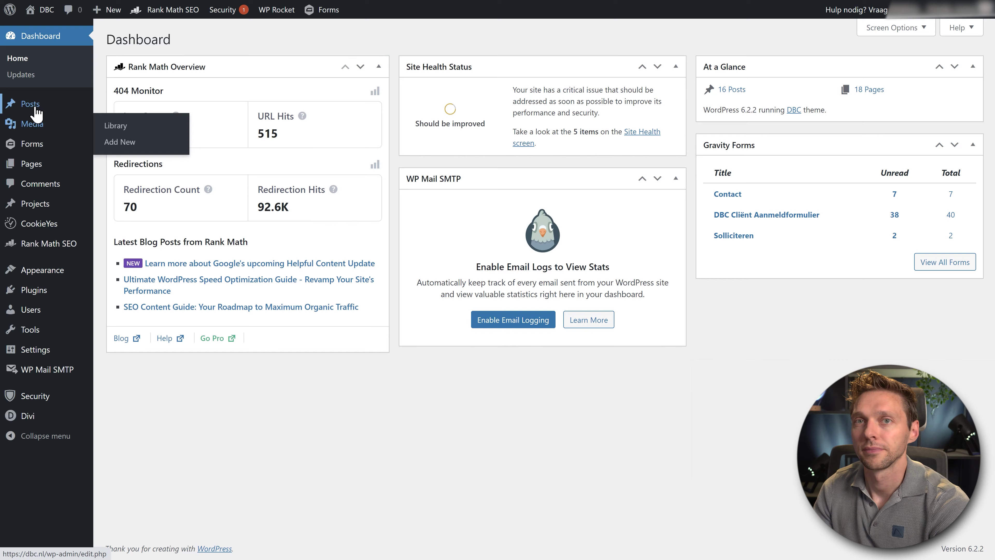
mouse_move(33, 173)
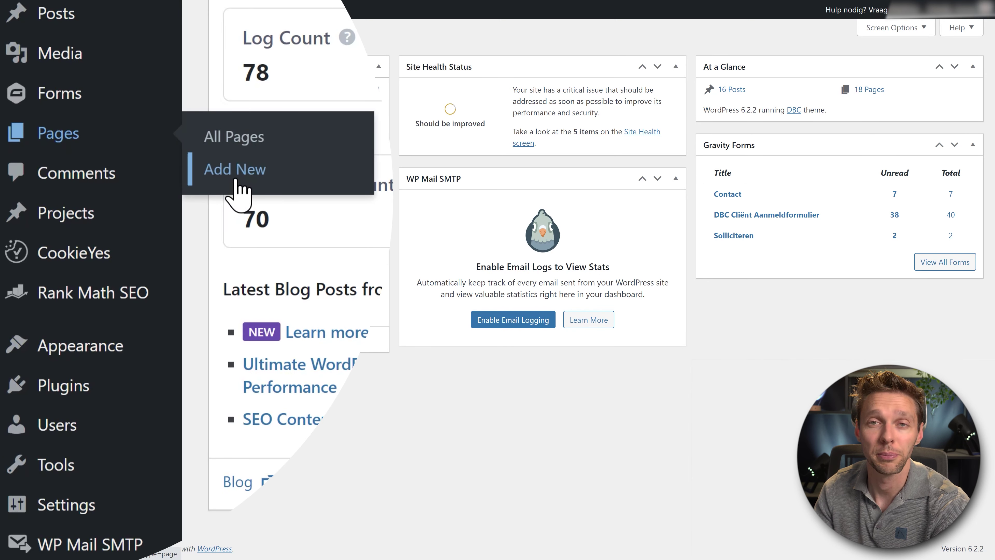
Create a new WordPress page titled 'Cookie policy'.
click(236, 178)
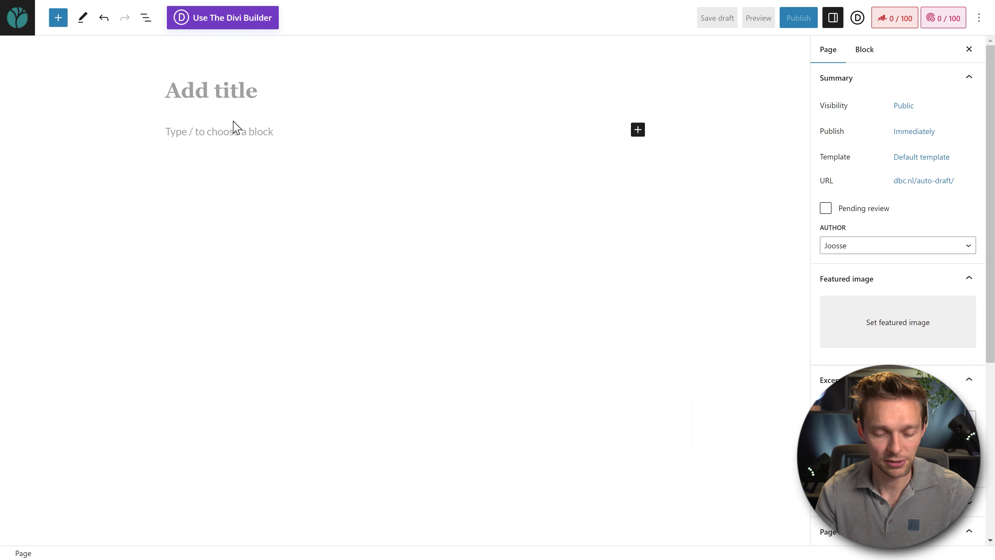
text(Cookie policy)
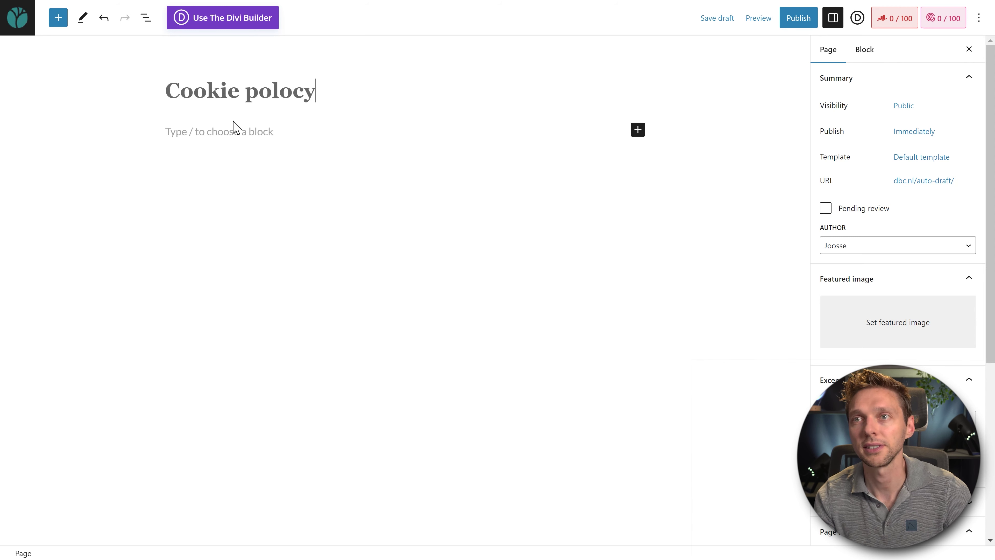
click(275, 135)
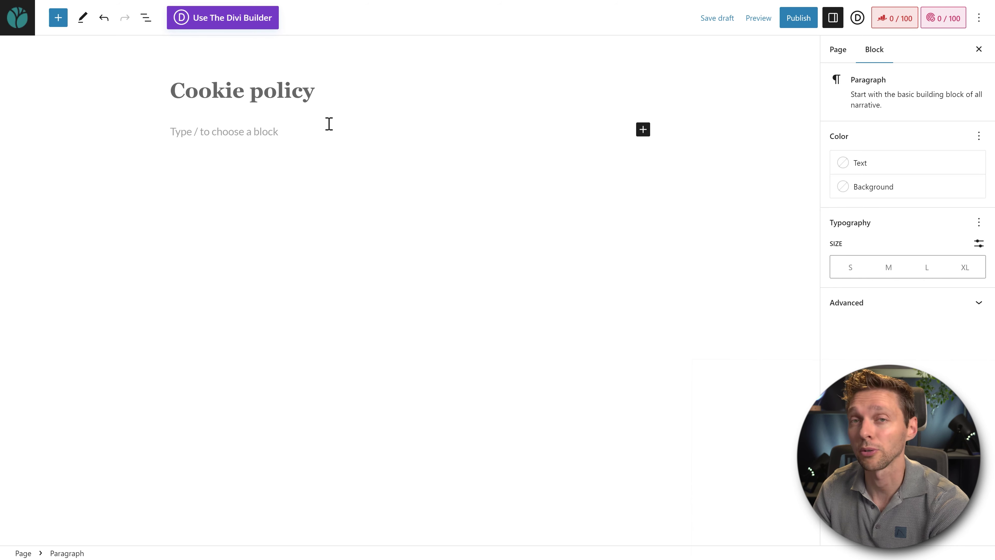
Paste the policy HTML into a Custom HTML block, publish the page and view it live.
click(643, 131)
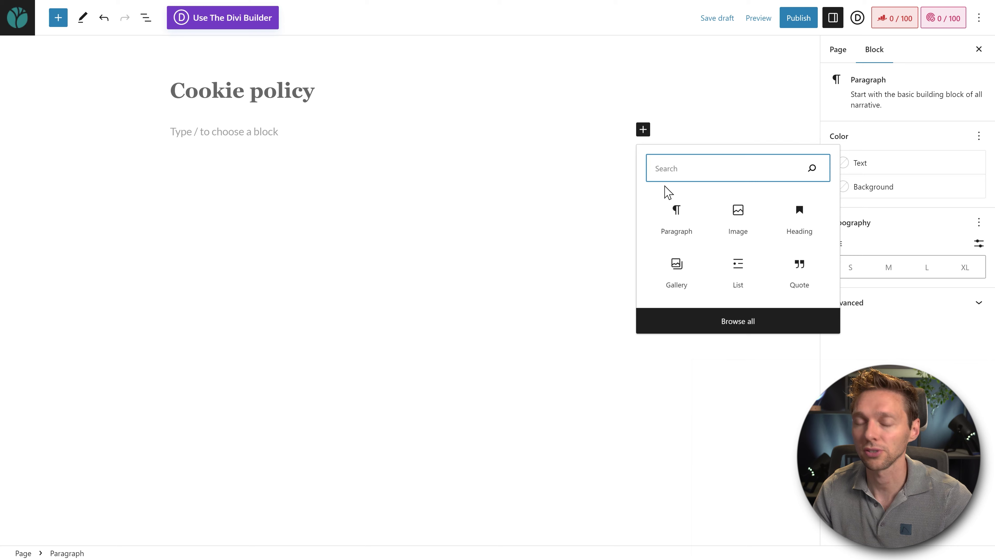
text(html)
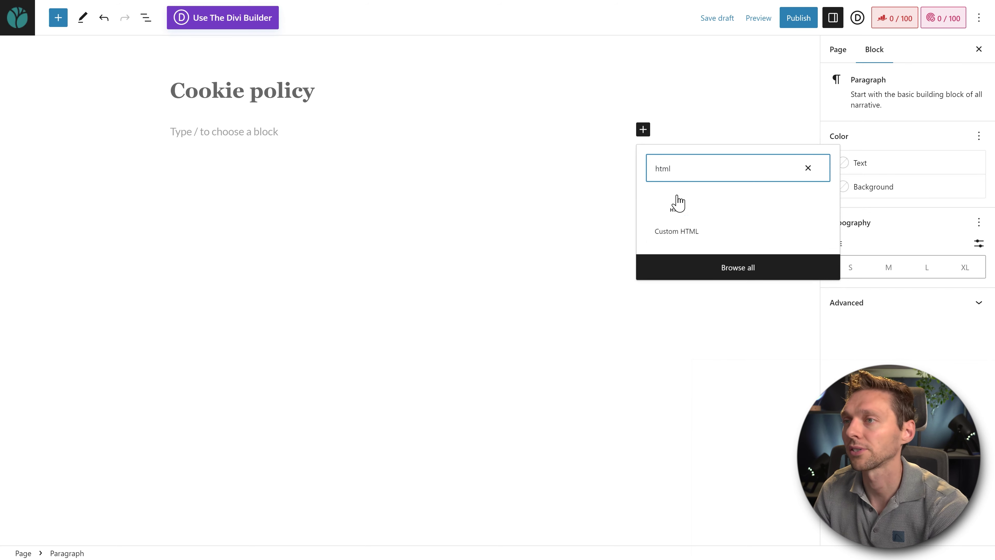
click(674, 221)
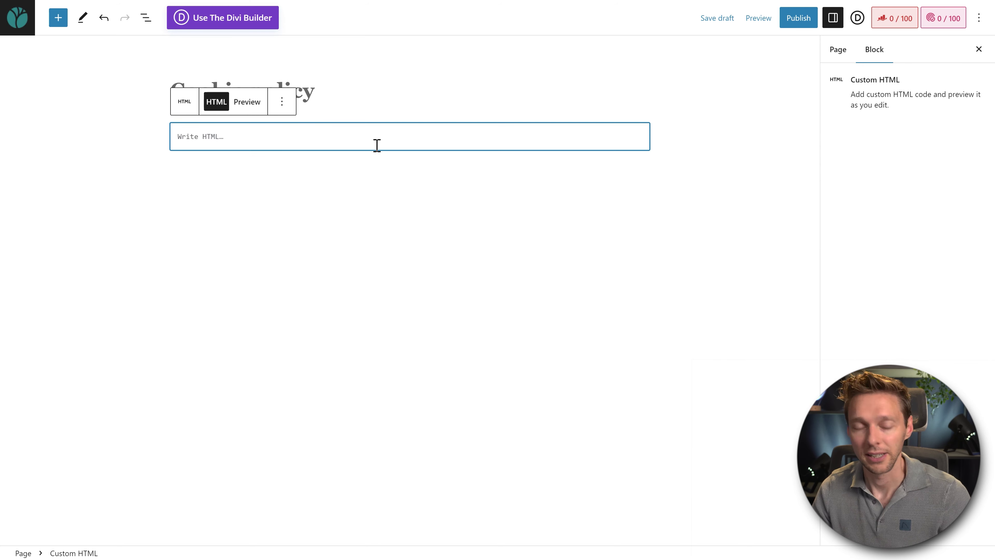
key(ctrl+v)
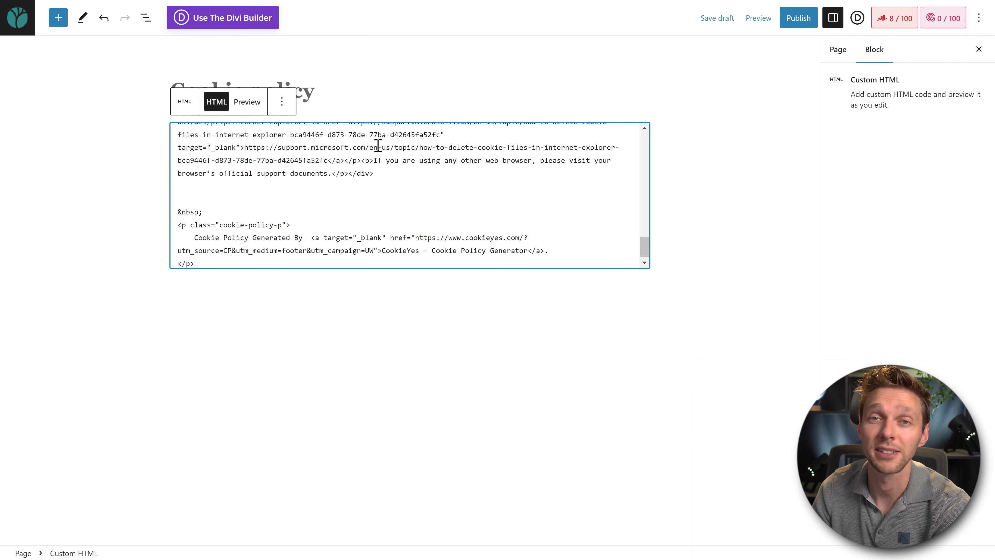
click(803, 21)
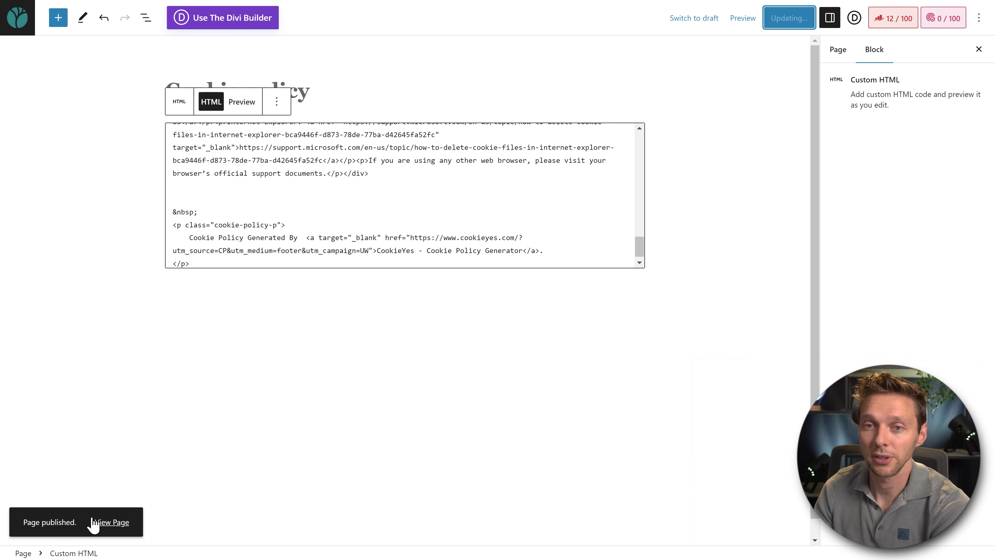
click(113, 523)
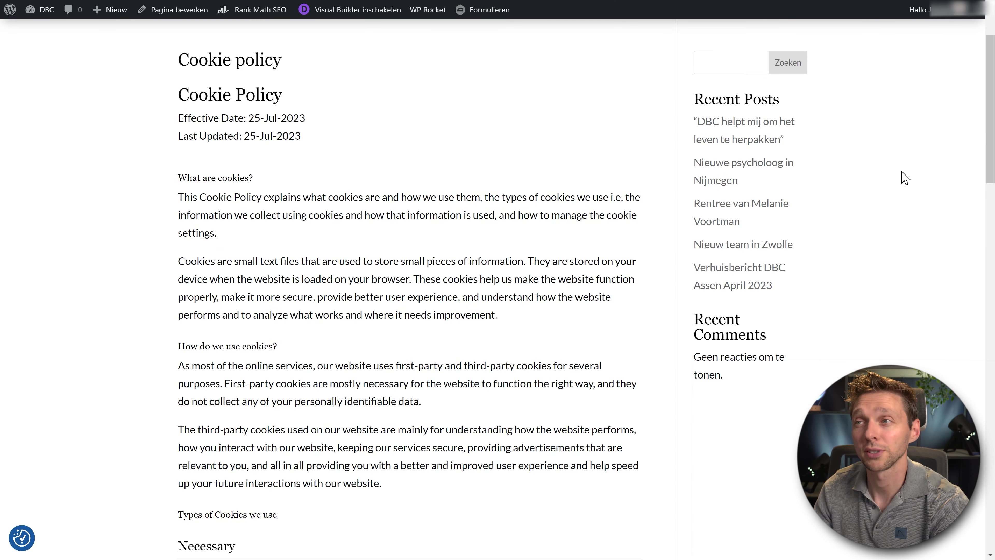
scroll(903, 170, down, 3)
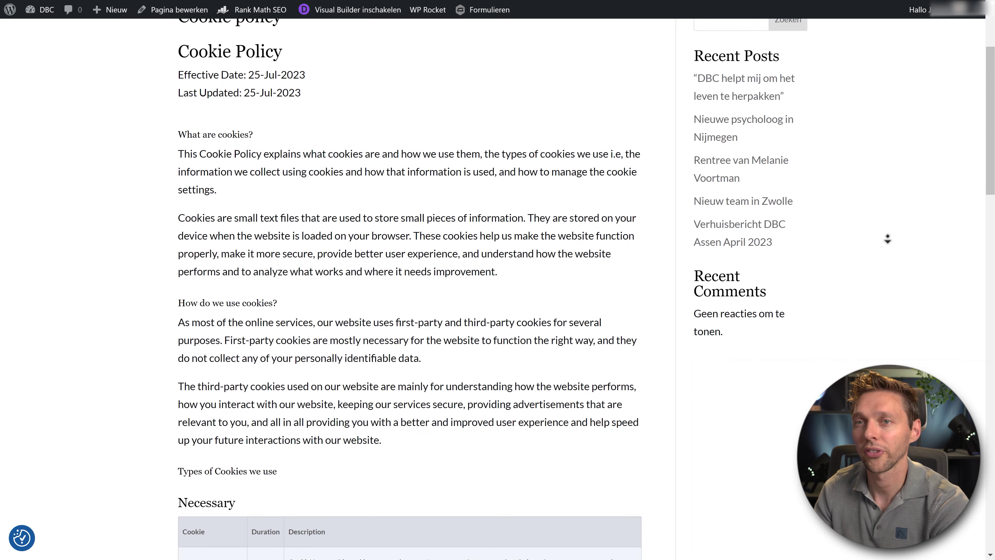
scroll(887, 243, down, 8)
click(180, 103)
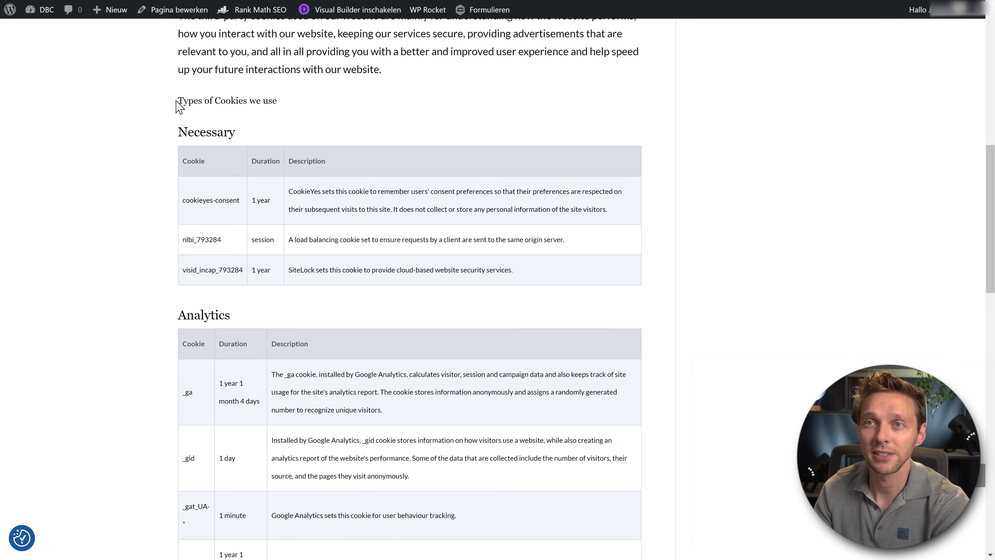
scroll(687, 116, down, 5)
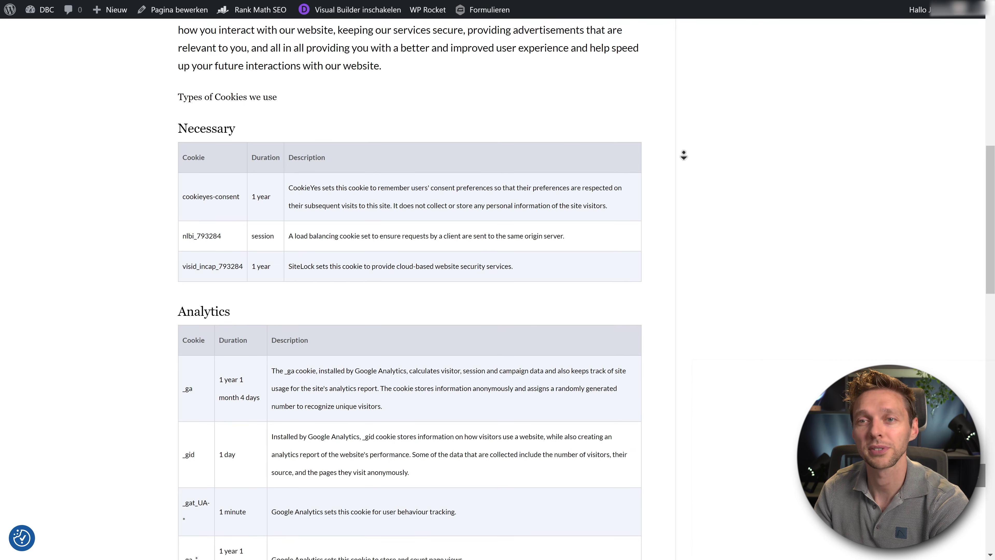
click(703, 191)
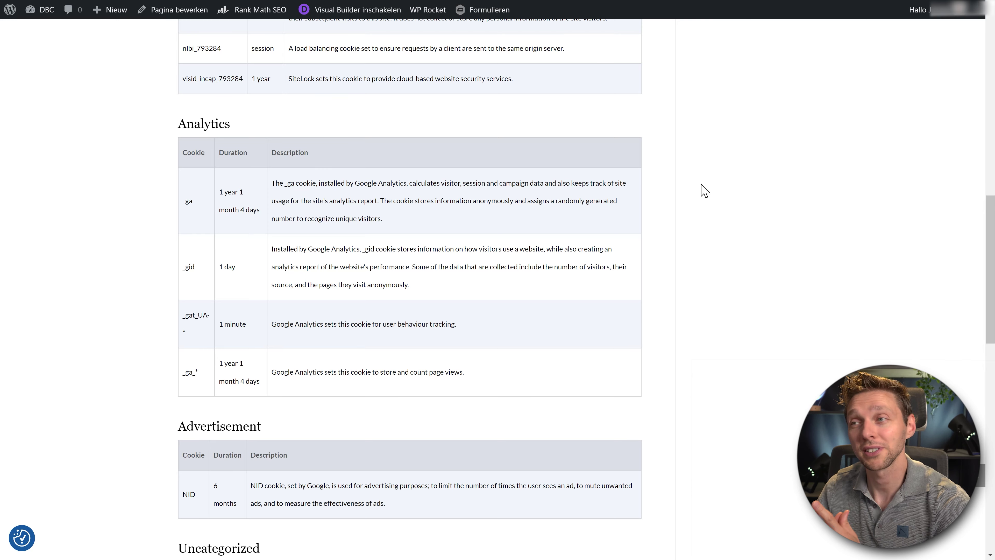